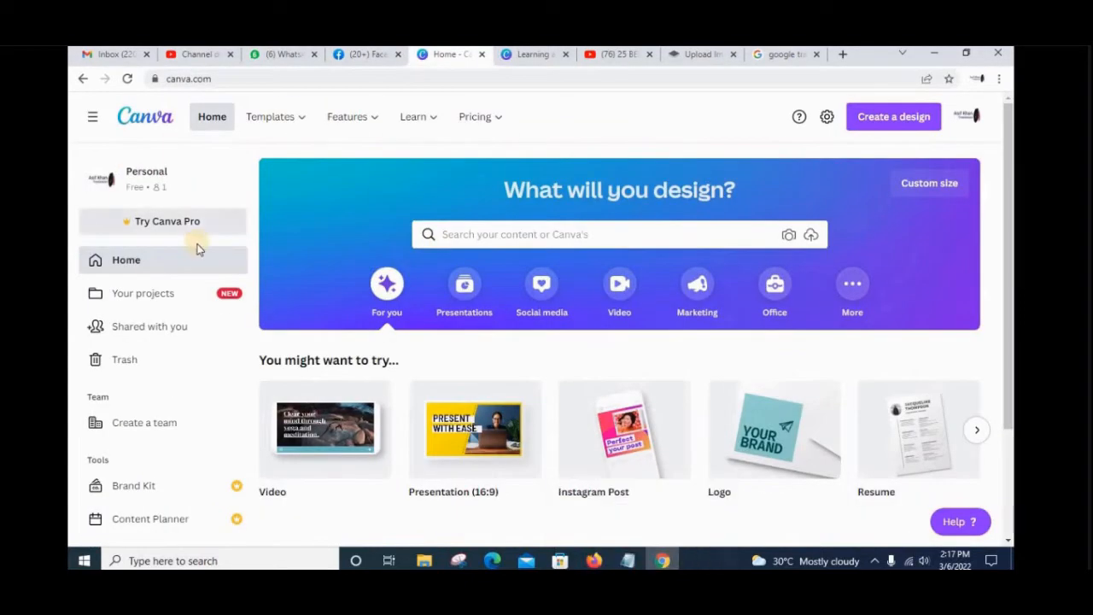
- Find the YouTube Channel Art templates and create a blank YouTube Channel Art design
left_click(461, 239)
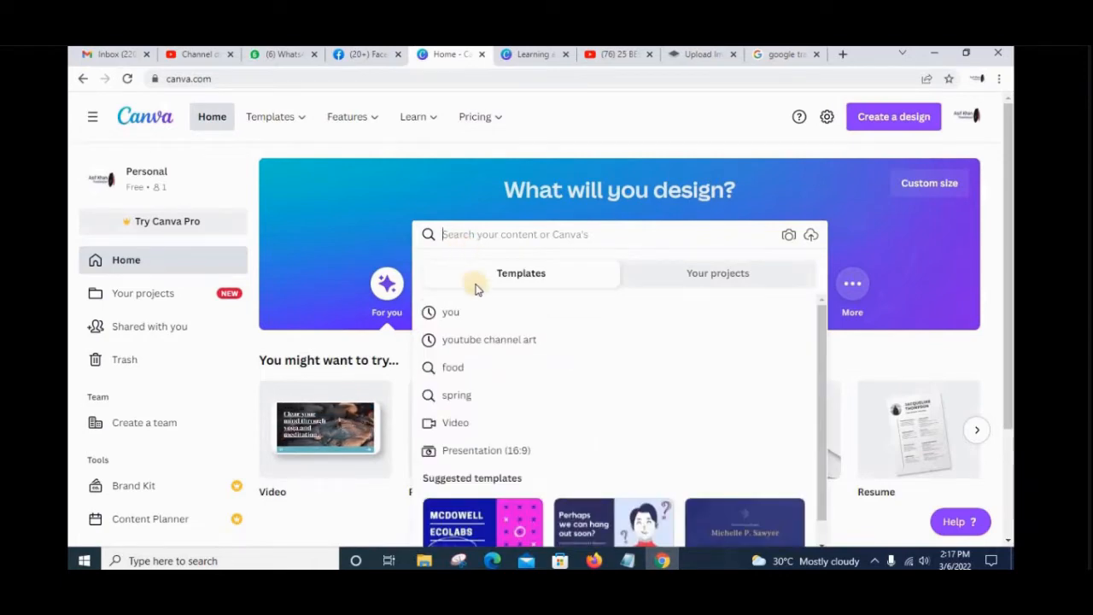
left_click(471, 339)
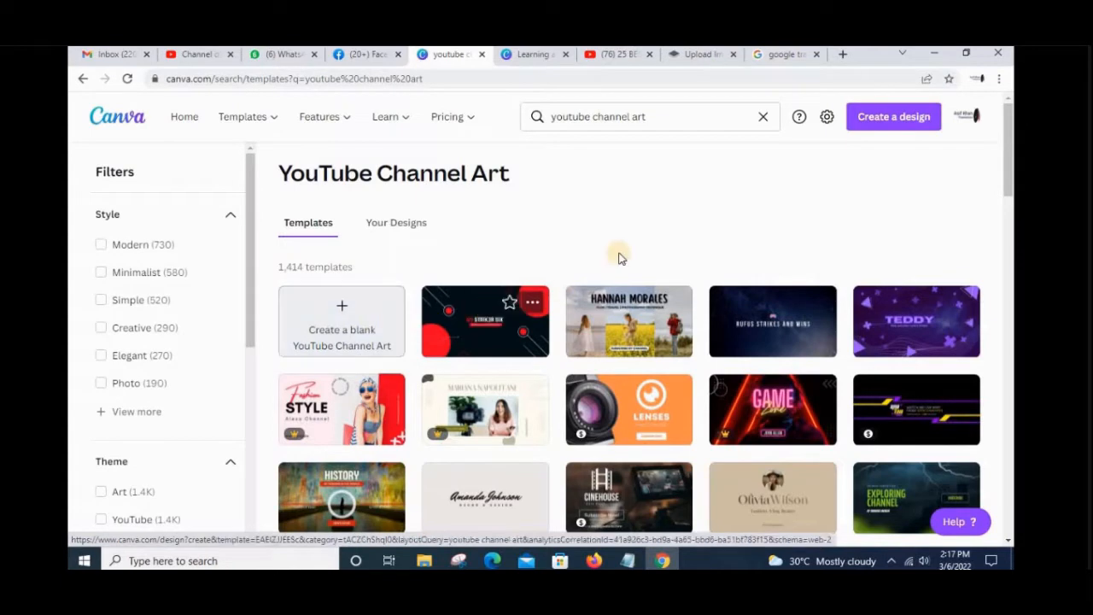
scroll(622, 258, "down", 1)
scroll(622, 258, "down", 1)
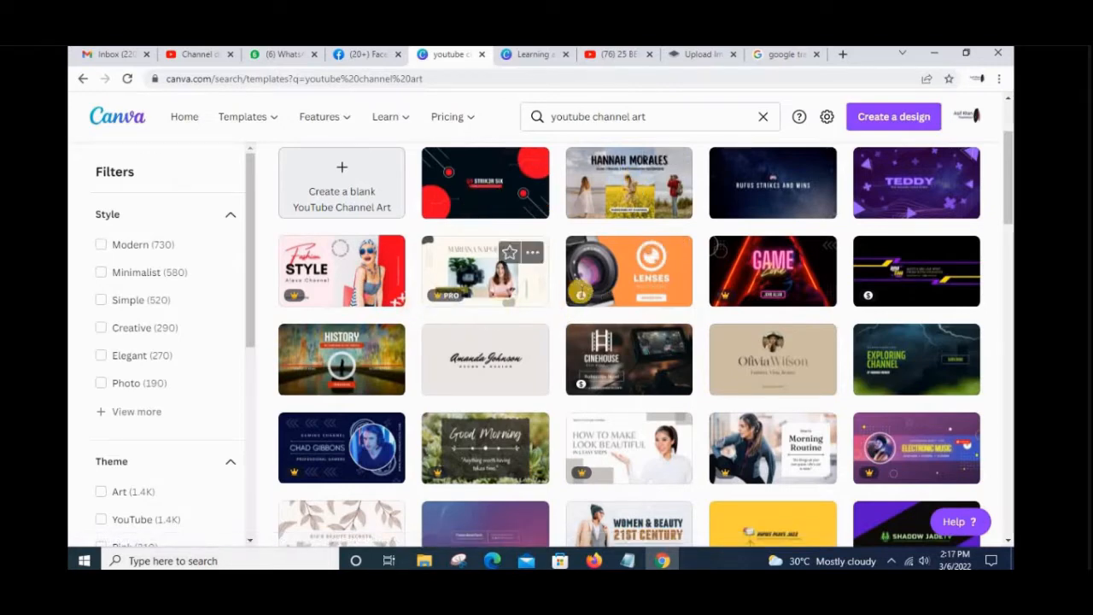
scroll(722, 286, "up", 2)
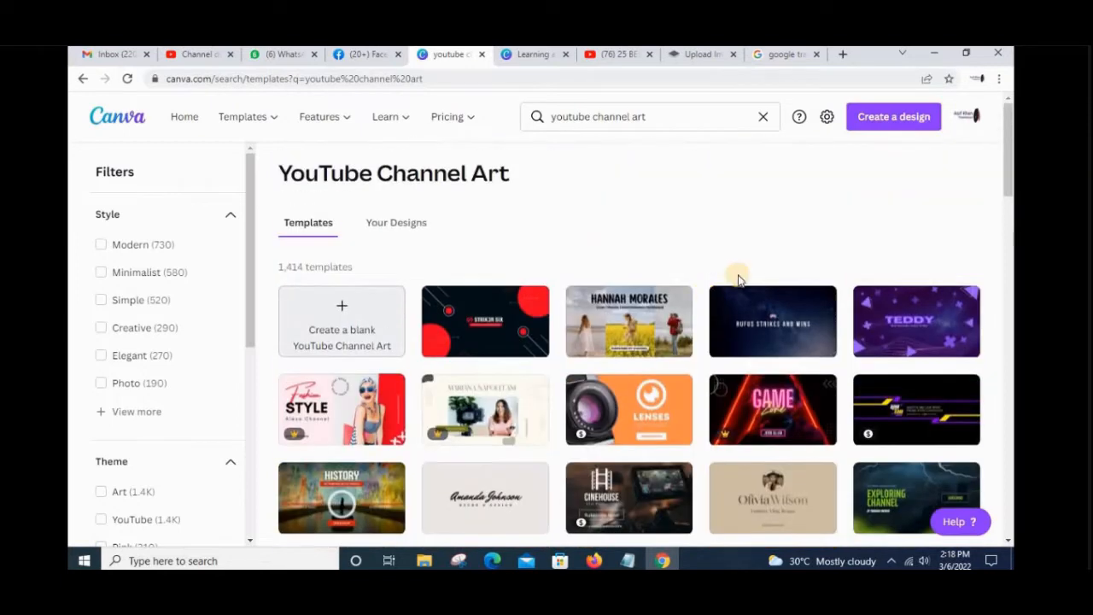
left_click(346, 329)
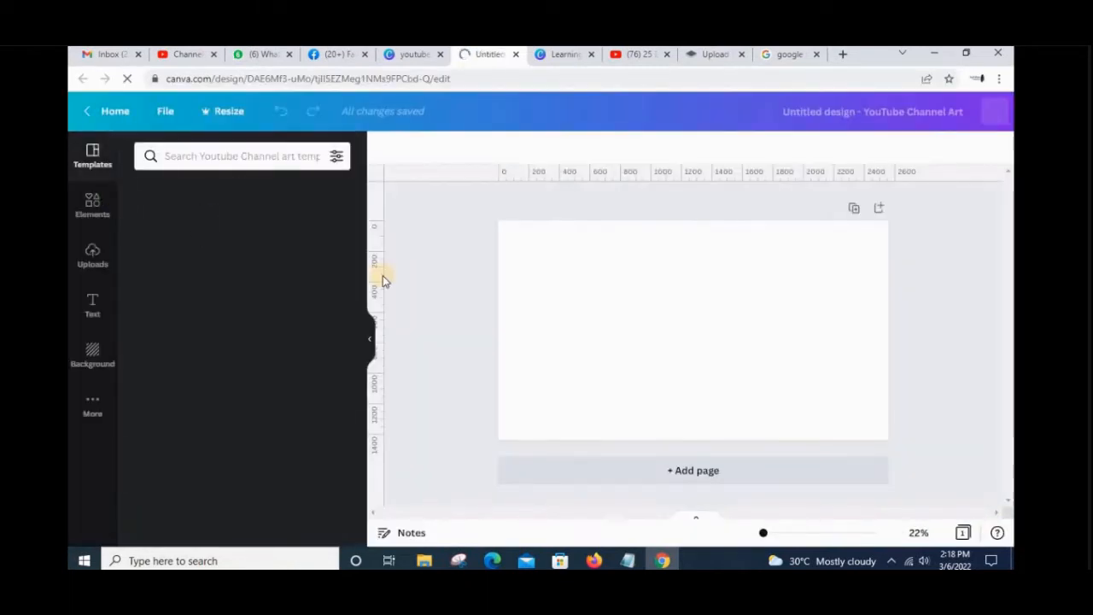
- Hide the rulers around the blank design and show them again
left_click(171, 113)
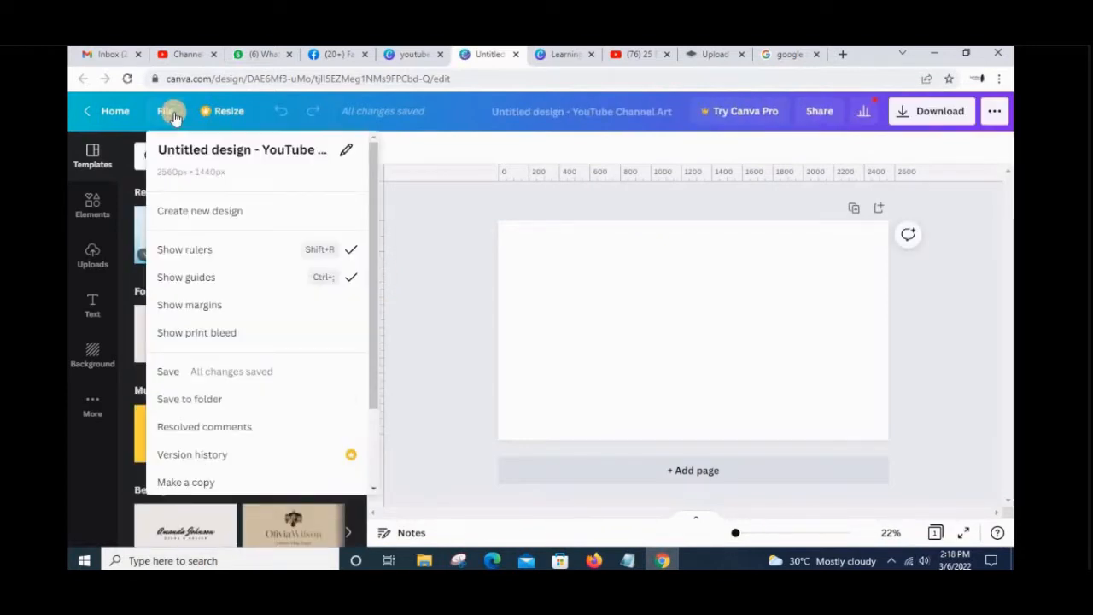
left_click(285, 250)
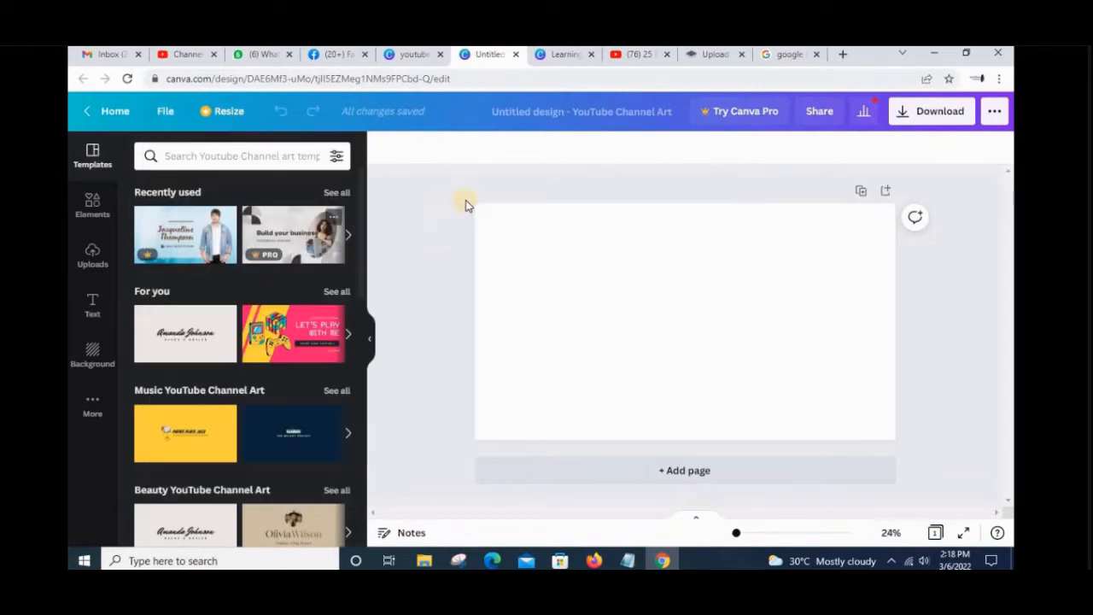
left_click(169, 111)
left_click(228, 247)
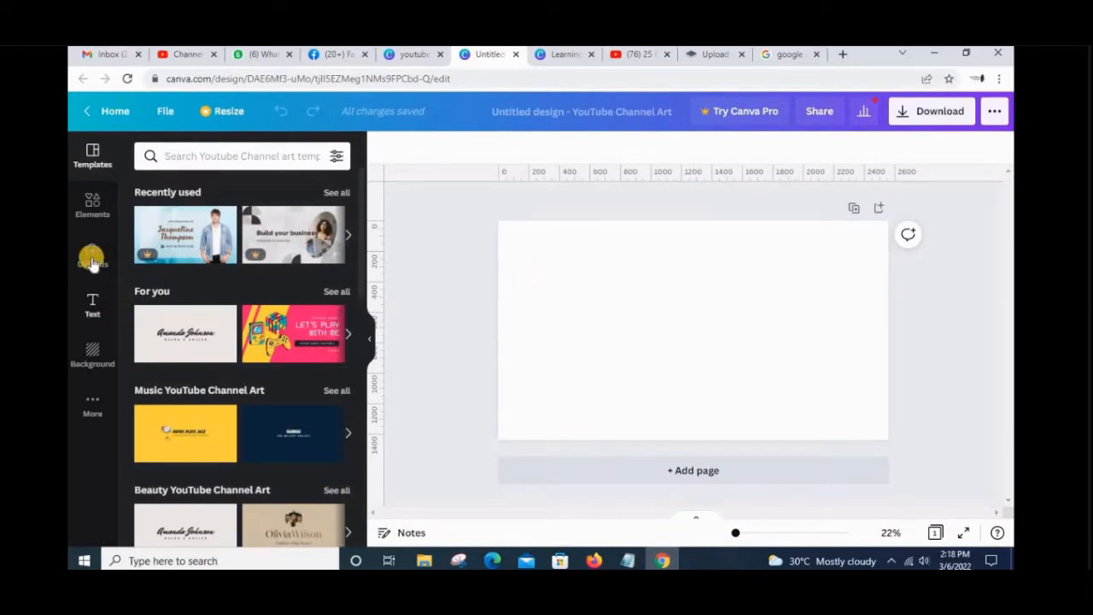
- Add a square shape to the canvas and reduce its height to about 424 px
left_click(96, 205)
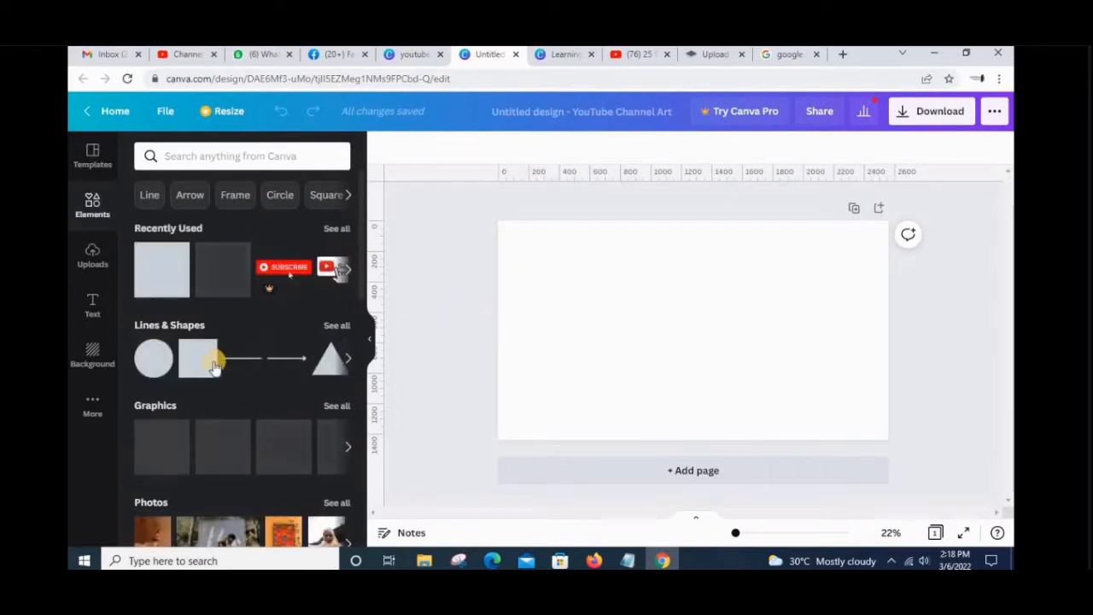
left_click(175, 278)
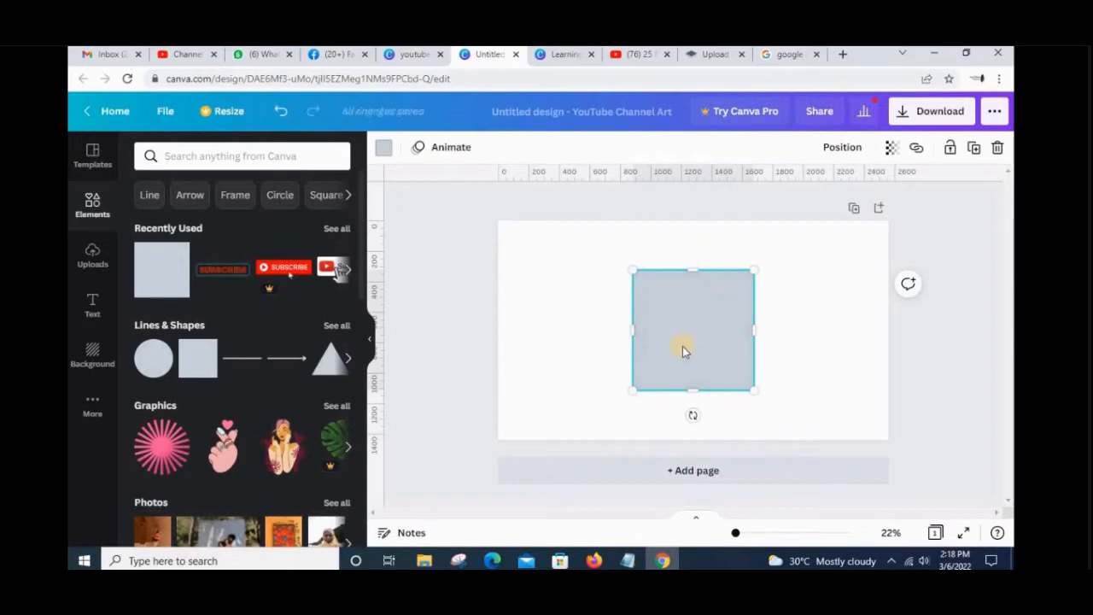
left_click_drag(688, 394, 696, 338)
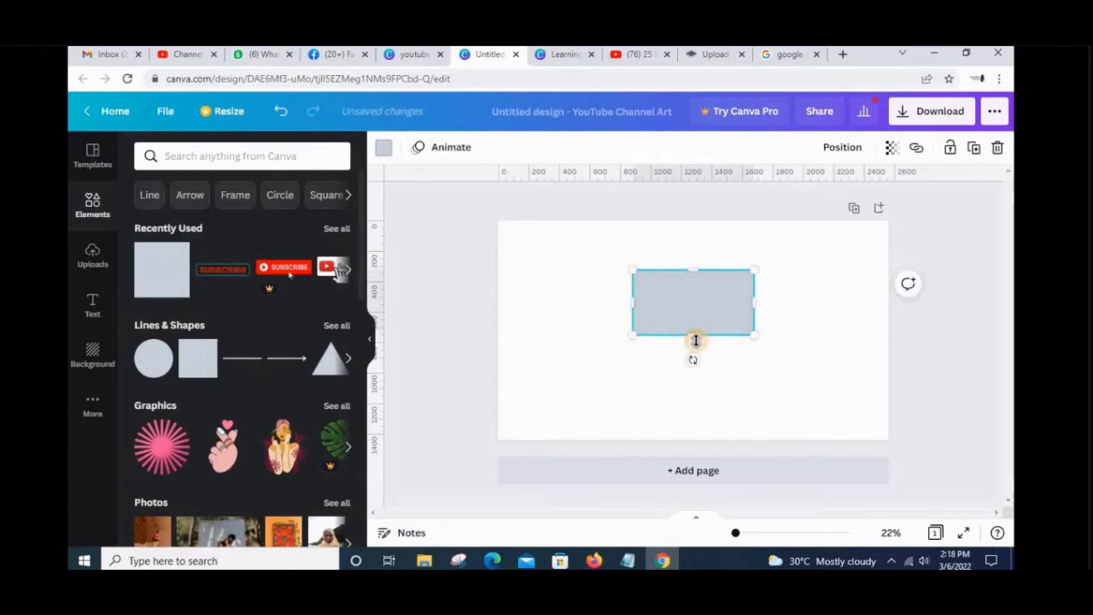
left_click_drag(696, 340, 696, 334)
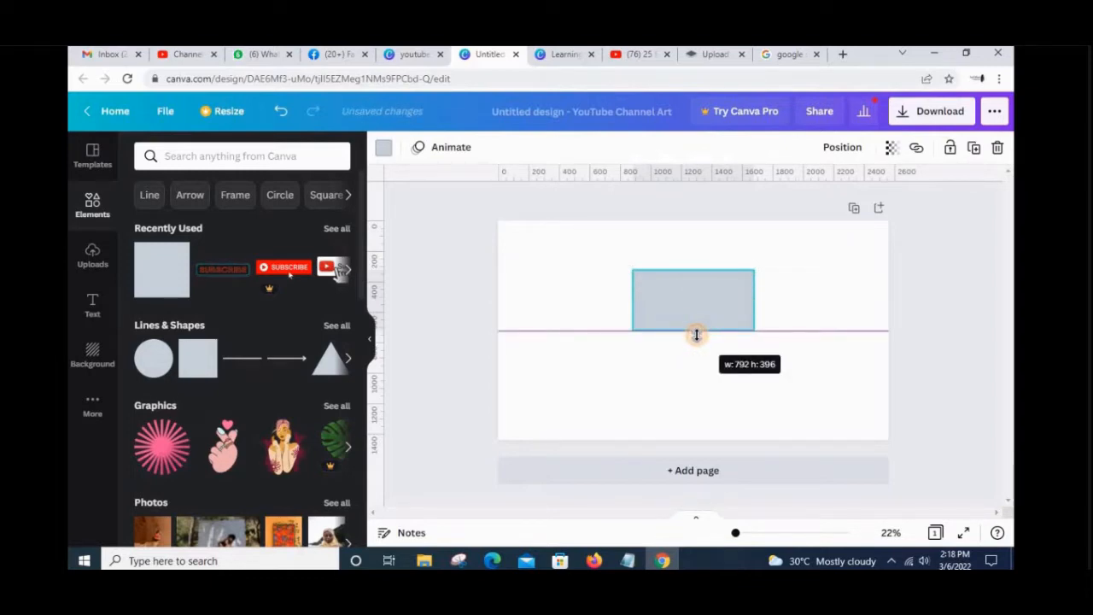
left_click_drag(696, 335, 696, 340)
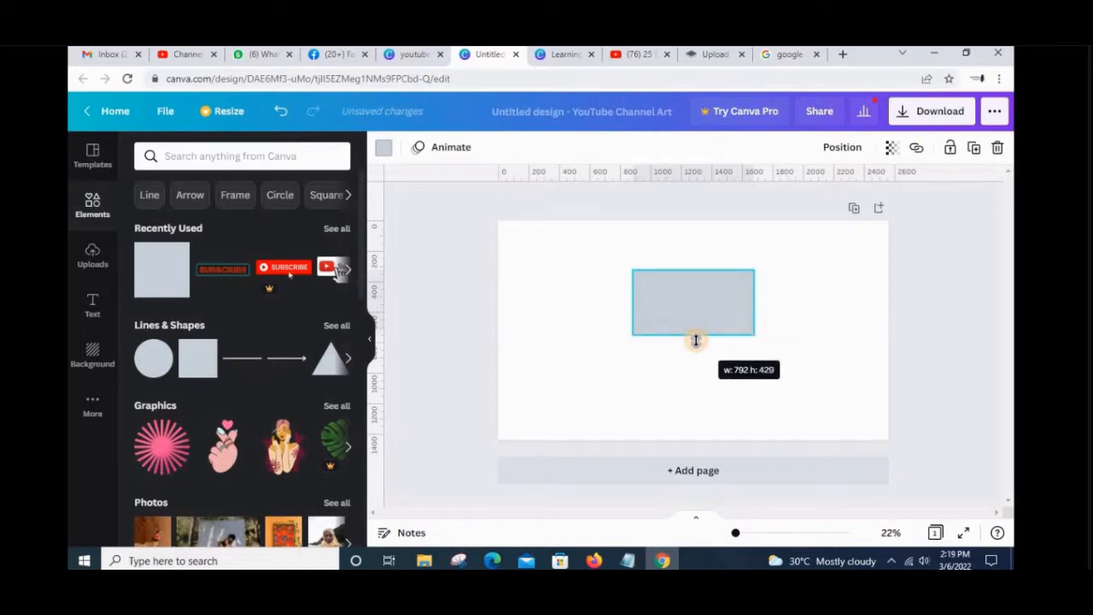
left_click_drag(696, 337, 721, 345)
- Stretch the rectangle to about 1,550 px wide and move it near the middle of the canvas
left_click_drag(632, 301, 518, 305)
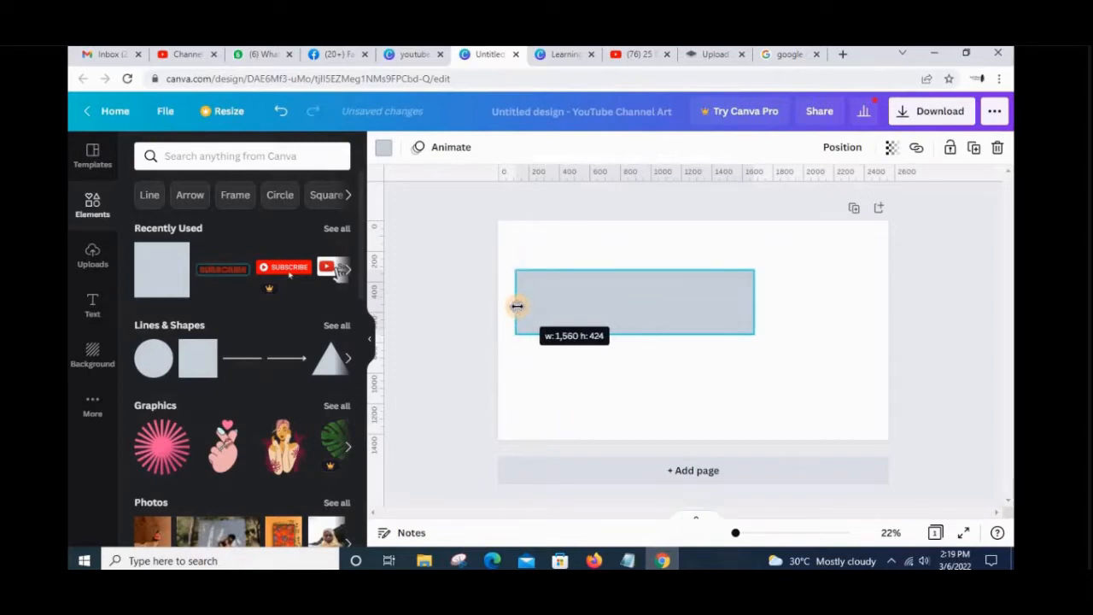
left_click_drag(518, 306, 510, 307)
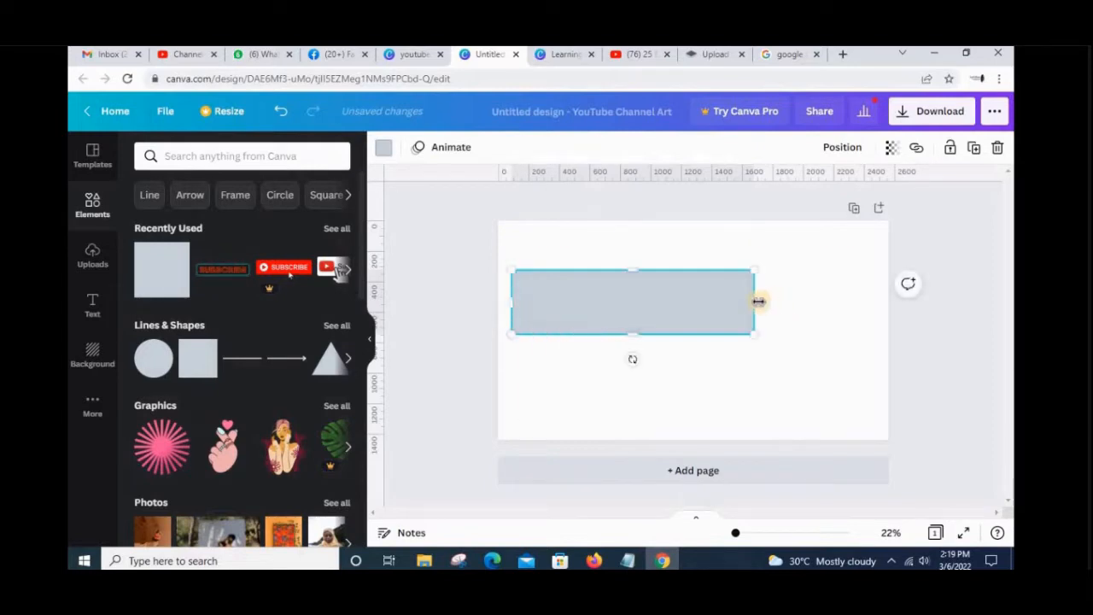
left_click_drag(746, 302, 750, 301)
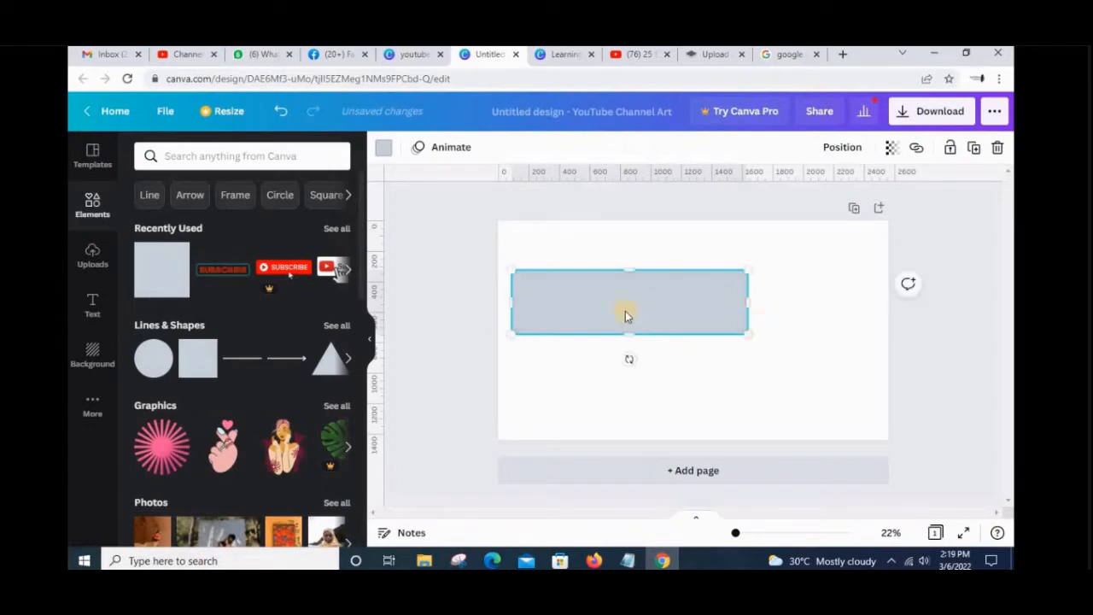
left_click_drag(625, 315, 680, 321)
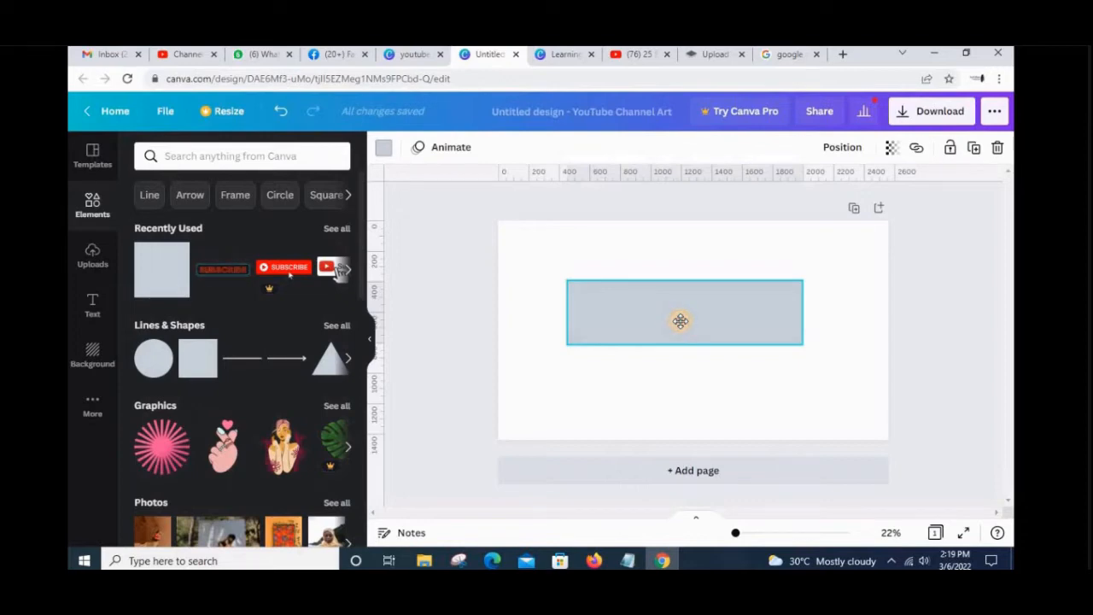
left_click(681, 338)
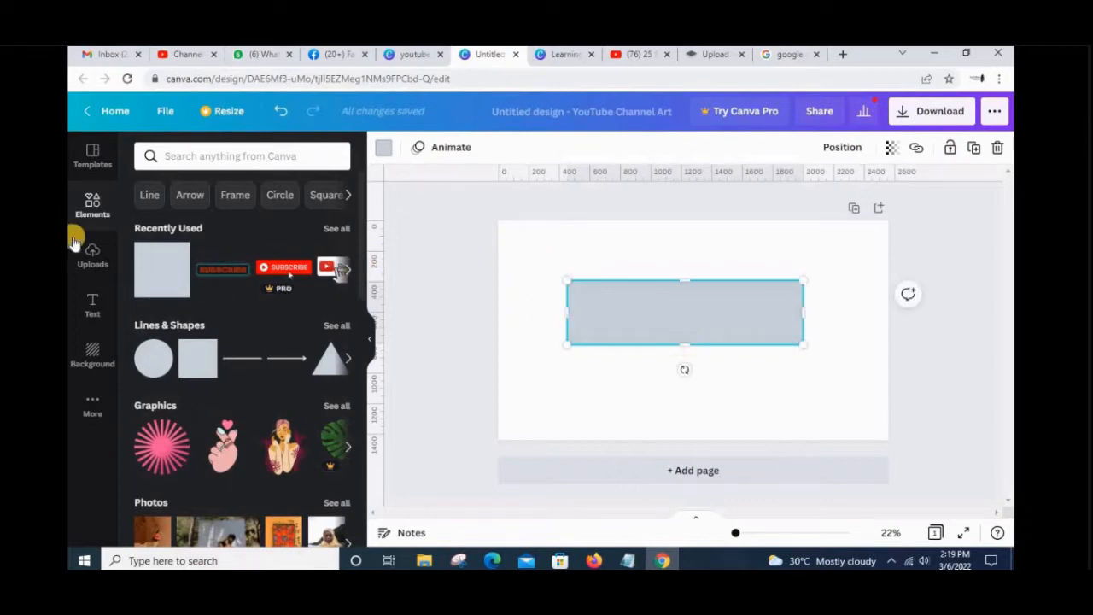
- Add a second square over the rectangle, match its height, and widen it to about 1,714 px so it extends past both ends
left_click(165, 276)
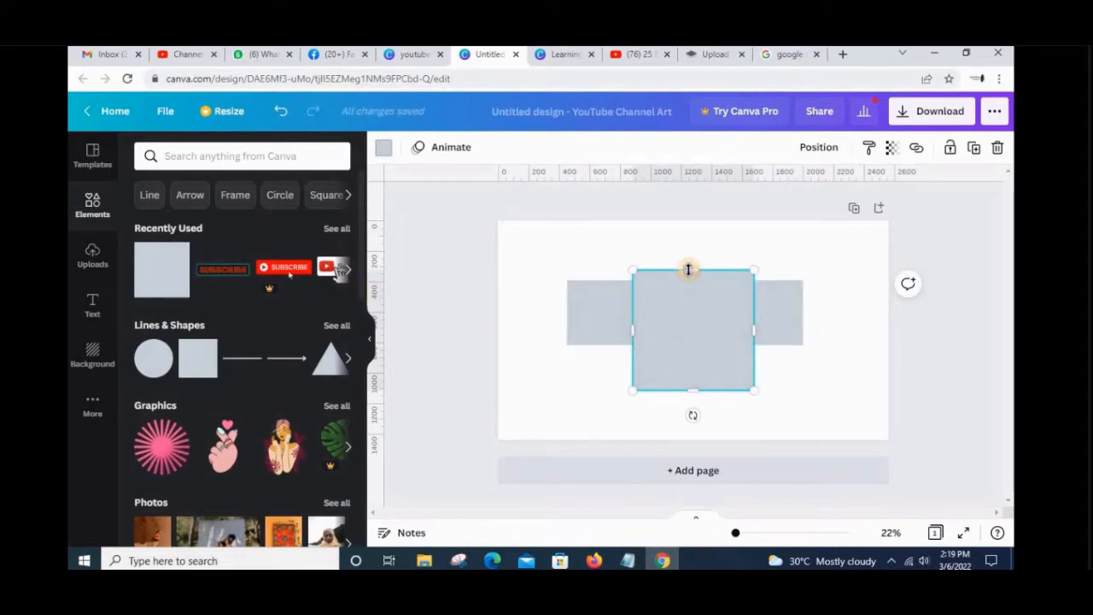
left_click_drag(688, 270, 688, 278)
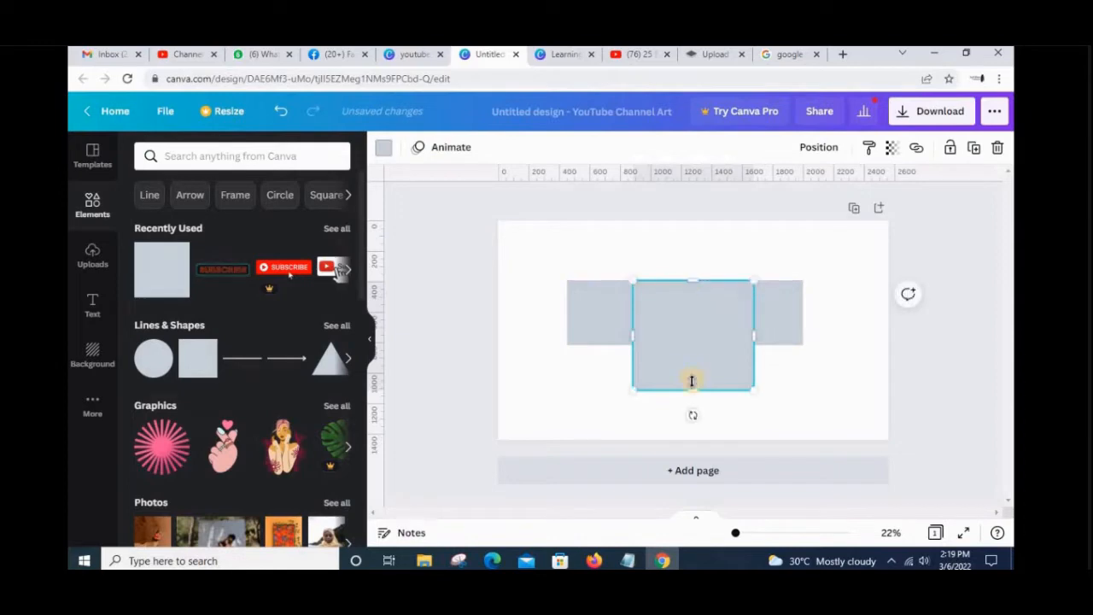
left_click_drag(690, 385, 689, 344)
left_click_drag(756, 309, 821, 308)
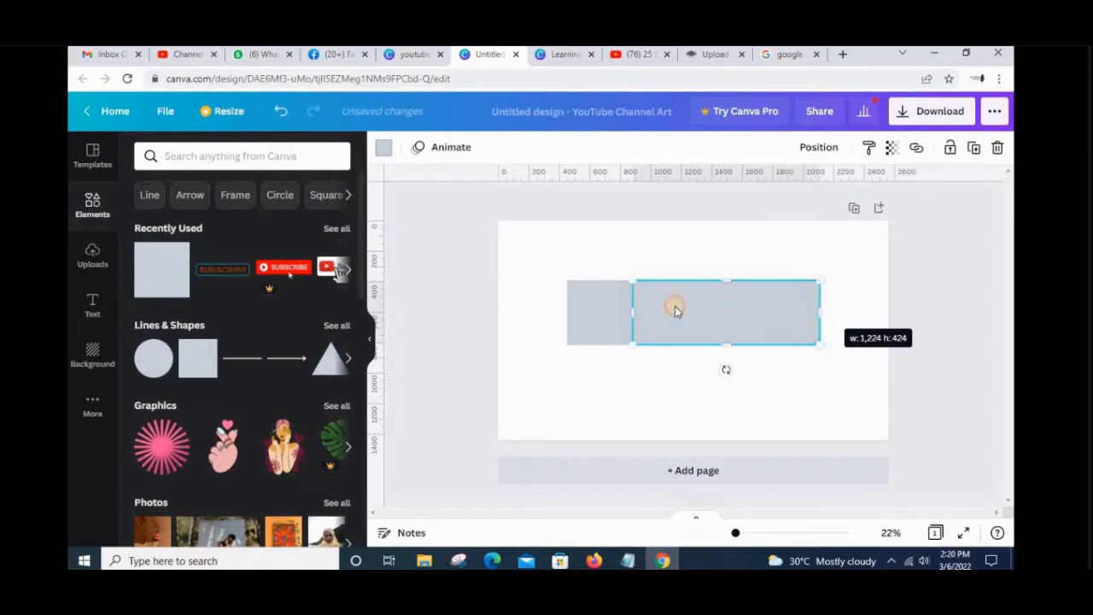
left_click_drag(637, 312, 559, 310)
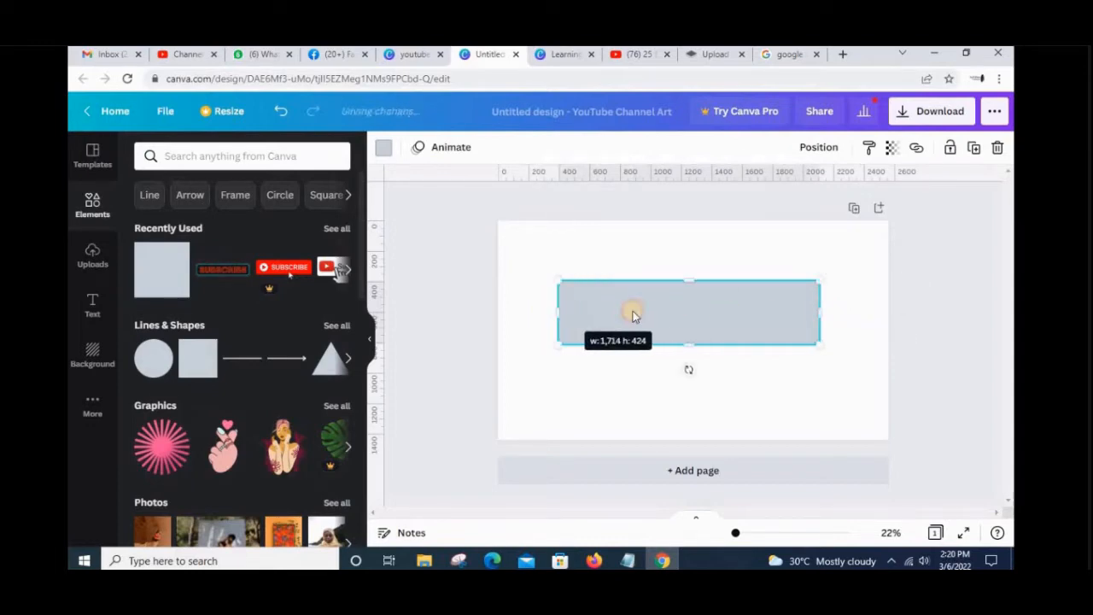
- Set the wider rectangle's transparency to 45
left_click(891, 149)
left_click_drag(823, 193, 809, 191)
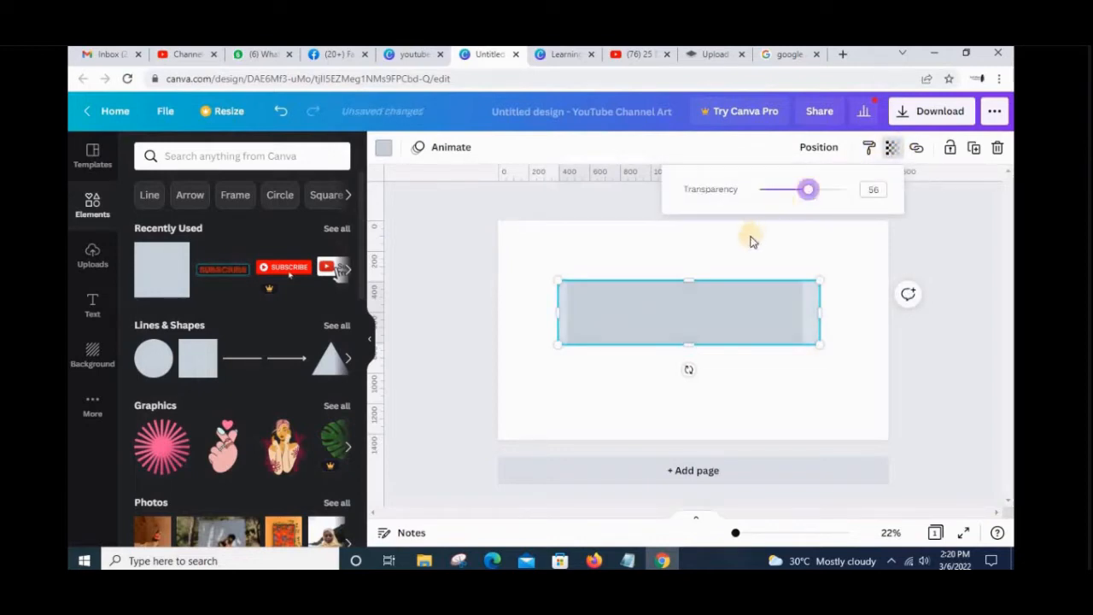
key("Left")
key("Left")
key("Left")
key("Left")
key("Left")
key("Left")
key("Left")
key("Left")
key("Left")
key("Left")
key("Left")
key("Left")
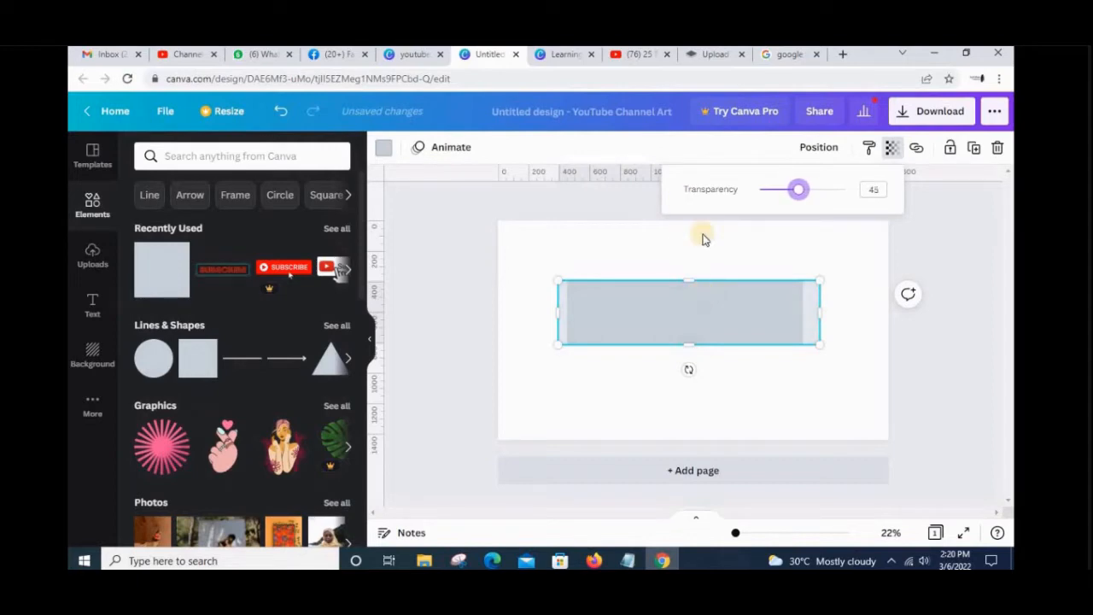
- Nudge the wider rectangle left until it overhangs both ends of the first rectangle equally
left_click(688, 316)
key("Left")
key("Left")
key("Left")
key("Left")
key("Left")
key("Left")
key("Left")
key("Left")
key("Left")
key("Left")
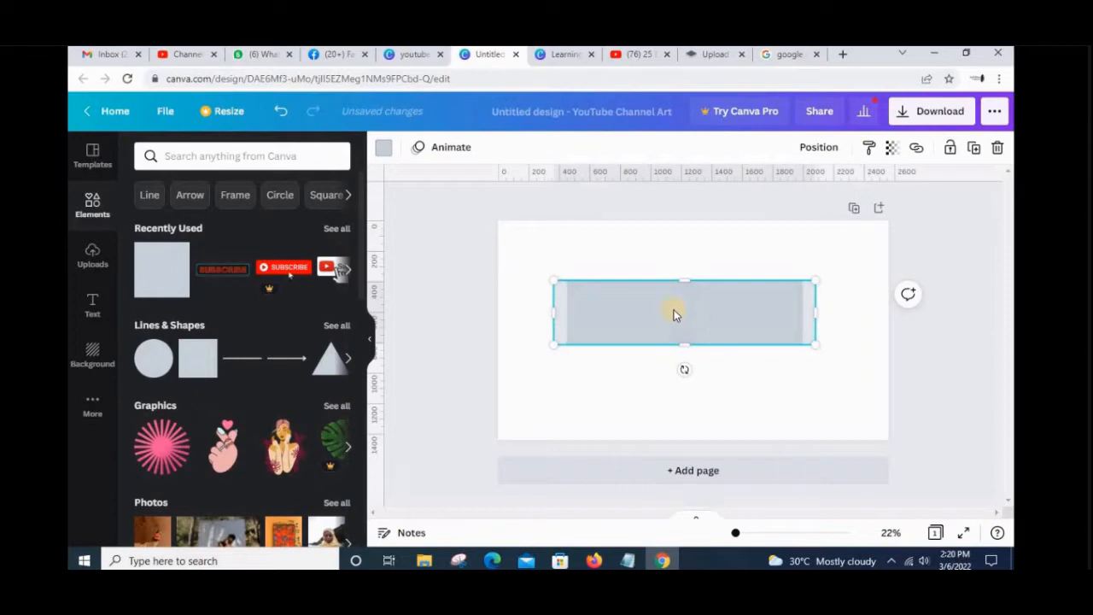
- Widen the semi-transparent rectangle to about 1,769 px and nudge it left to recentre it on the first rectangle
left_click_drag(822, 314, 830, 314)
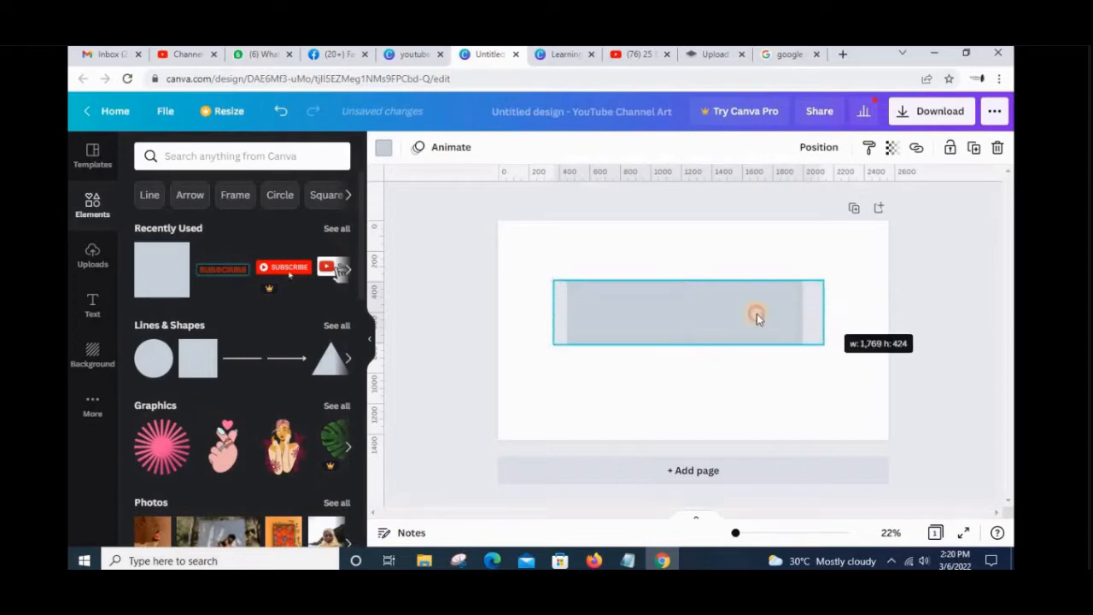
key("Left")
key("Left")
key("Left")
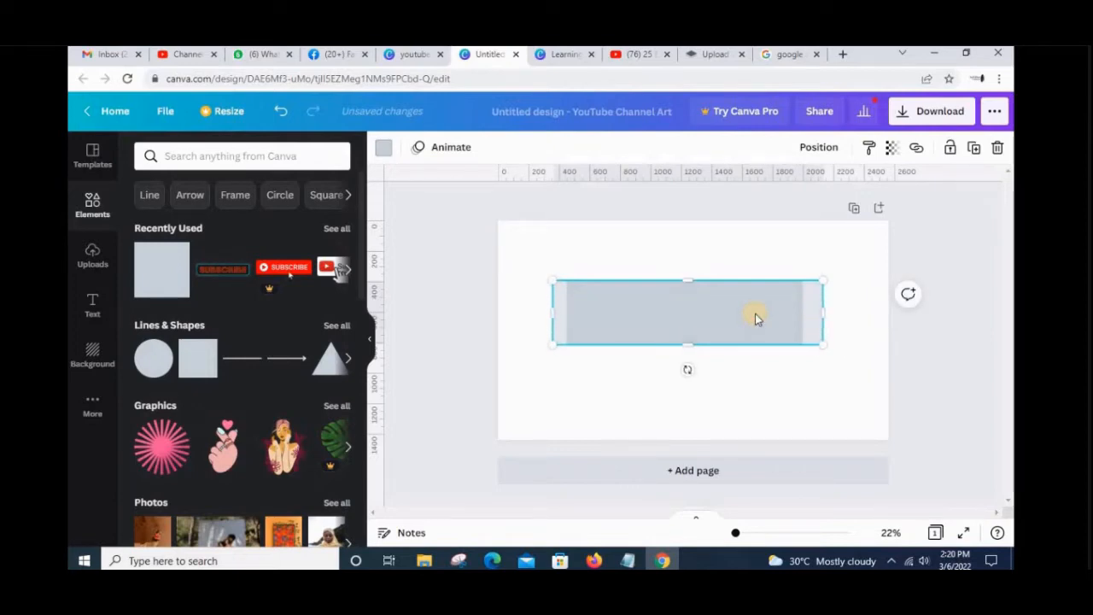
key("Left")
key("Left")
key("Left")
key("Left")
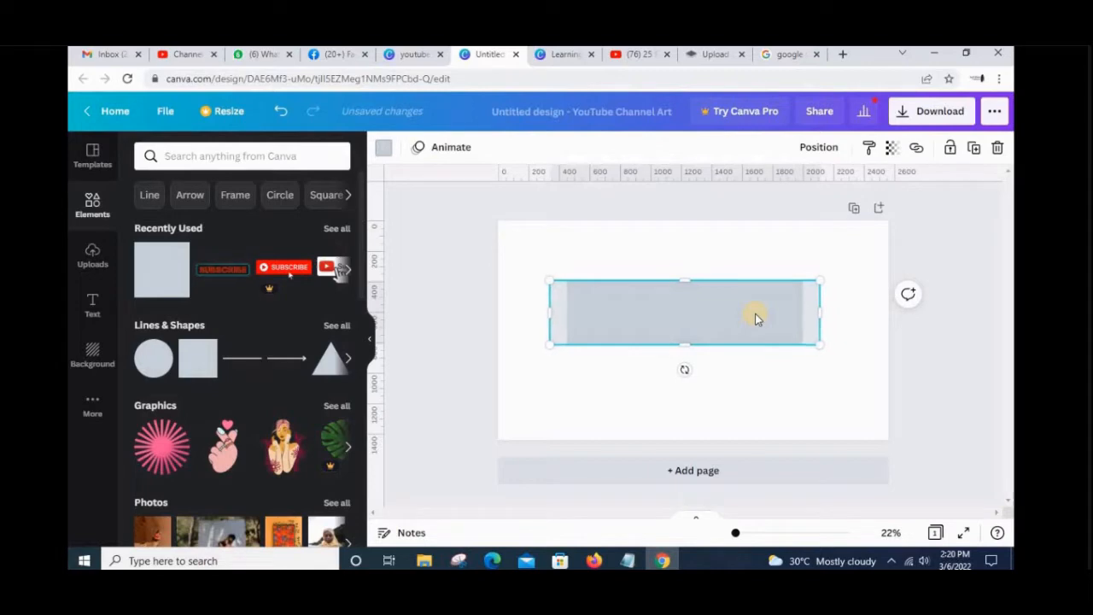
- Place four vertical guides on the side edges of both rectangles and two horizontal guides along their upper and lower edges
left_click(717, 231)
left_click_drag(382, 185, 568, 207)
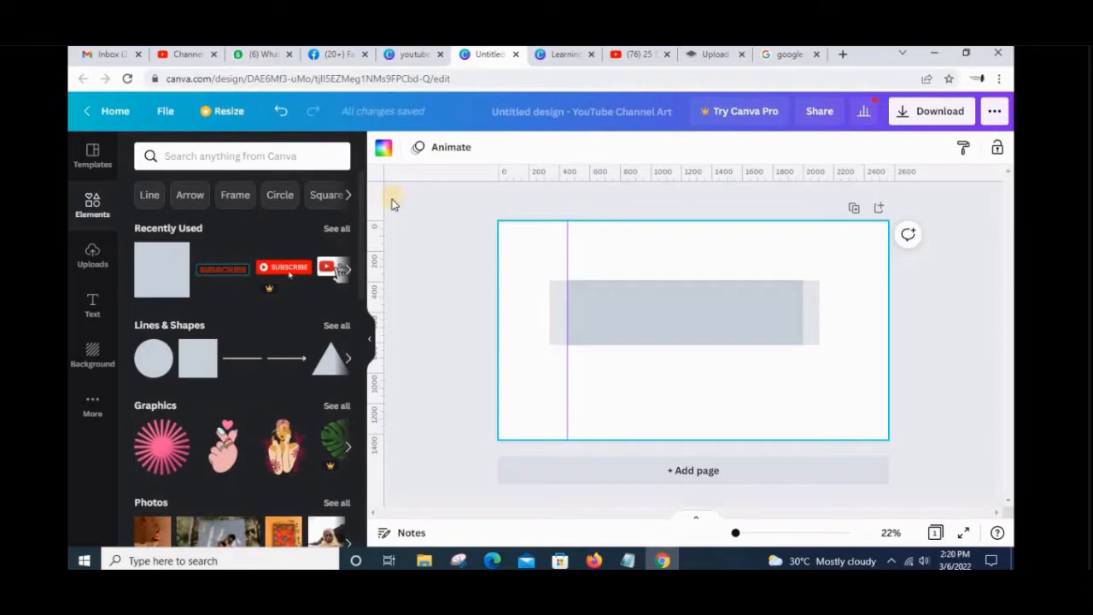
left_click_drag(381, 200, 801, 219)
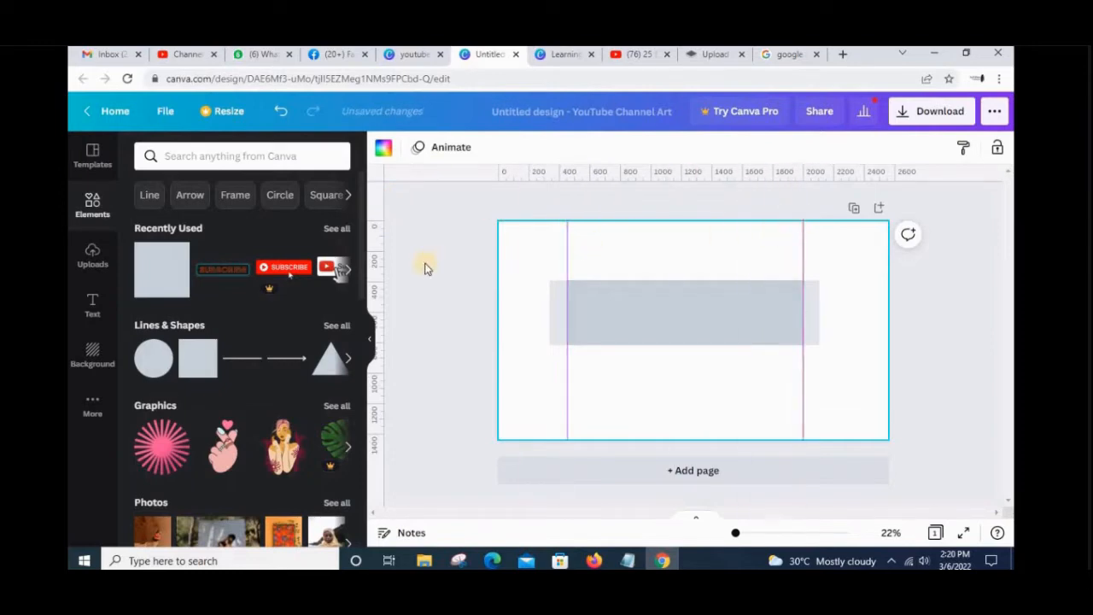
left_click_drag(383, 221, 550, 243)
left_click_drag(379, 195, 820, 211)
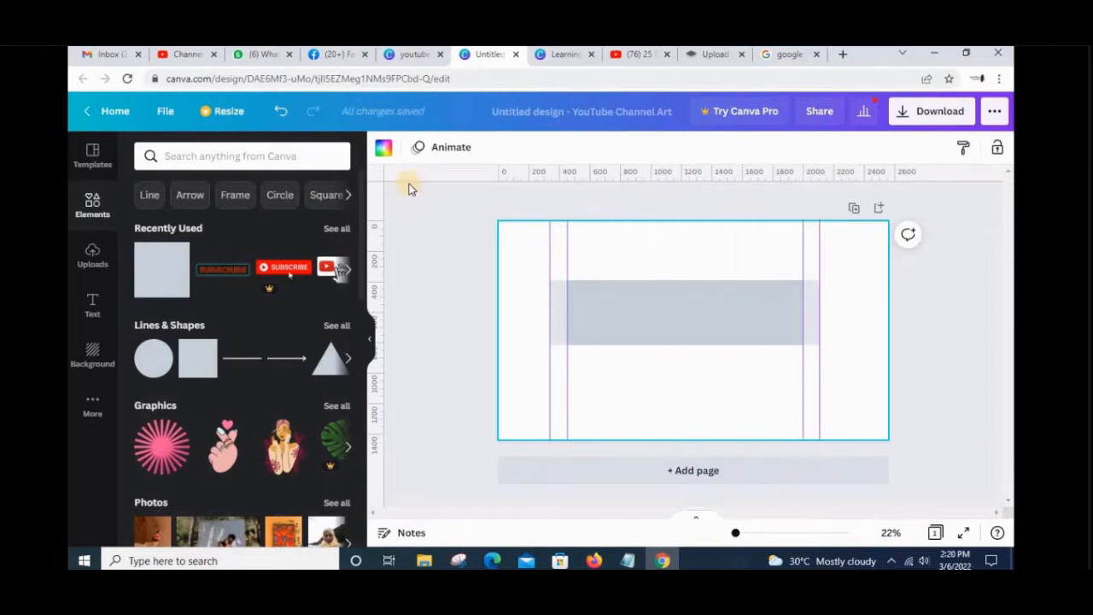
left_click_drag(407, 180, 432, 277)
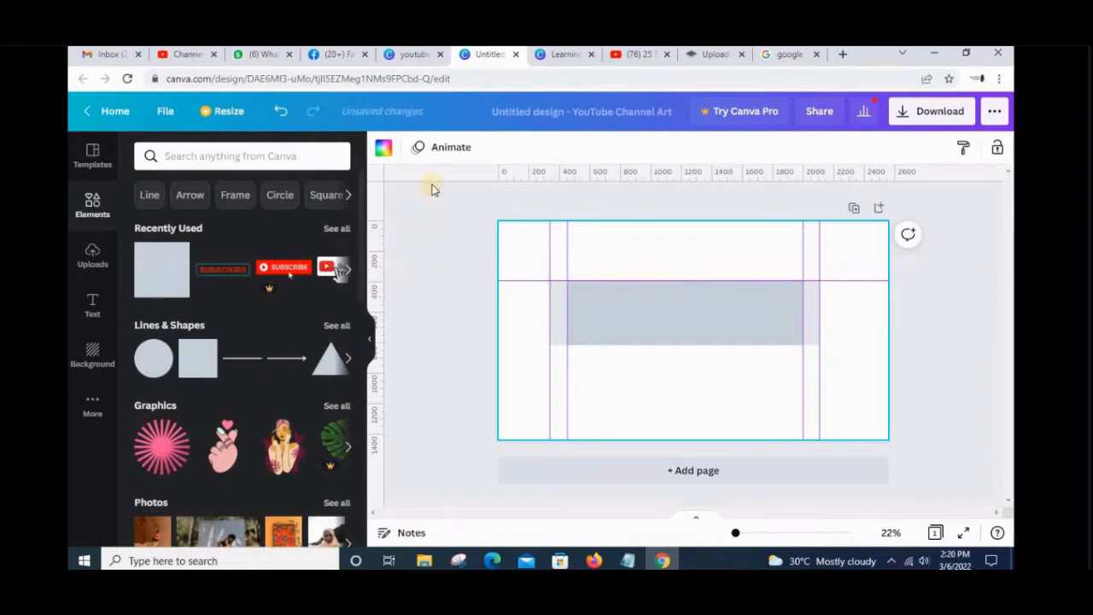
left_click_drag(432, 180, 450, 345)
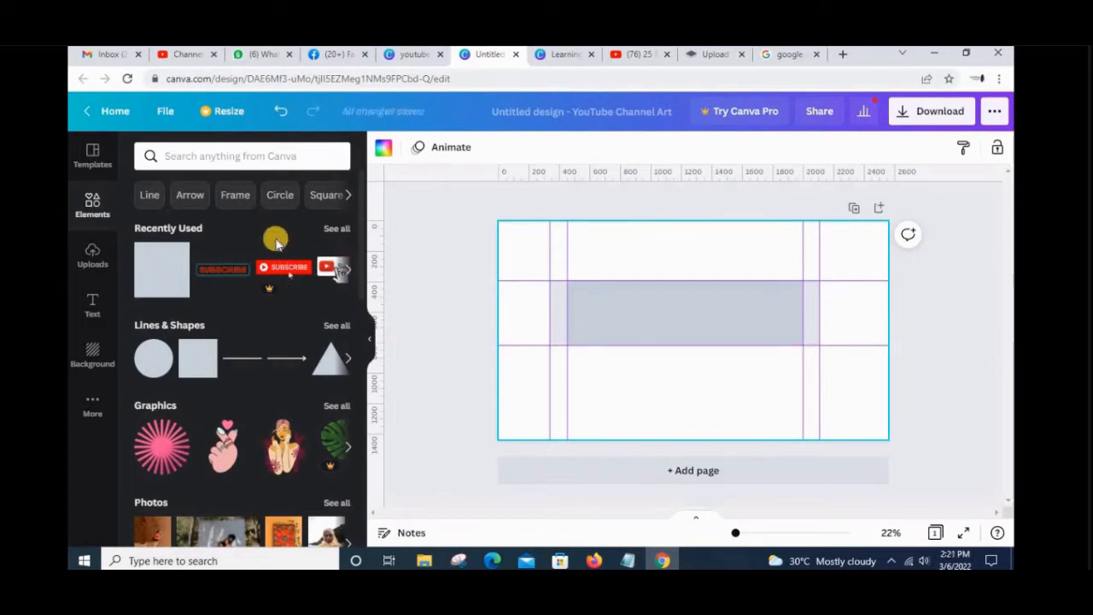
- Delete both placeholder rectangles from the page, keeping the guides
left_click(740, 532)
mouse_move(739, 532)
left_mouse_down()
mouse_move(748, 532)
mouse_move(738, 534)
left_mouse_up()
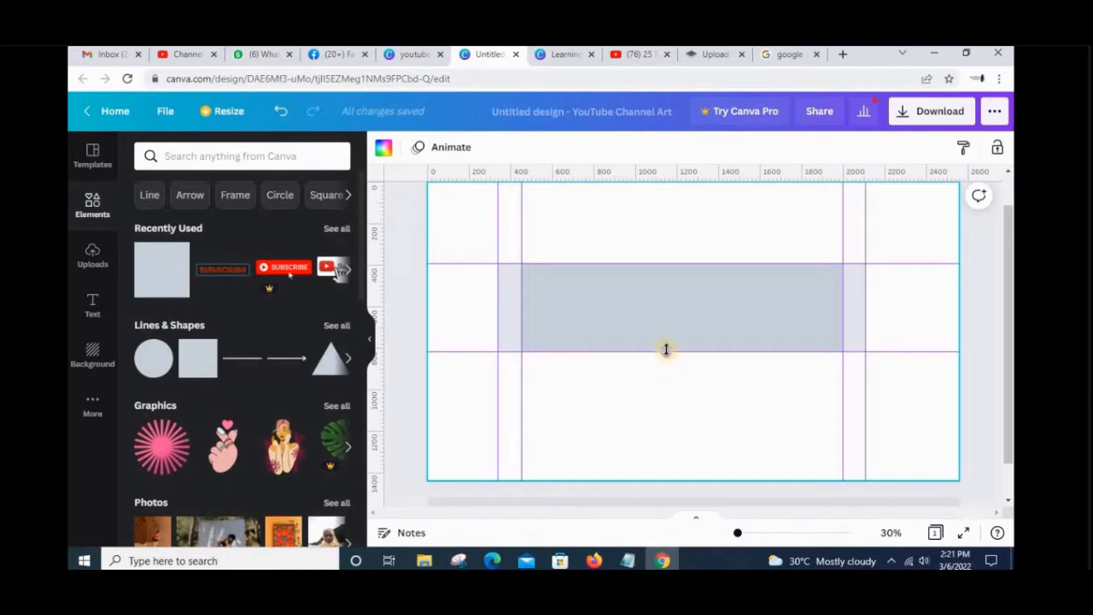
left_click(693, 326)
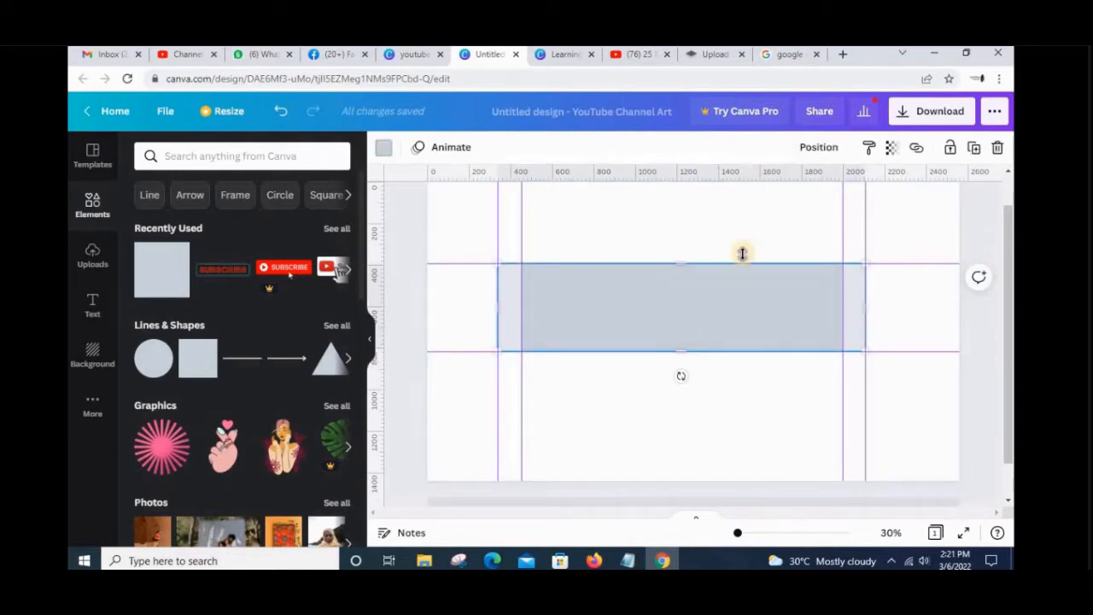
left_click(743, 256)
left_click(732, 318)
key("Delete")
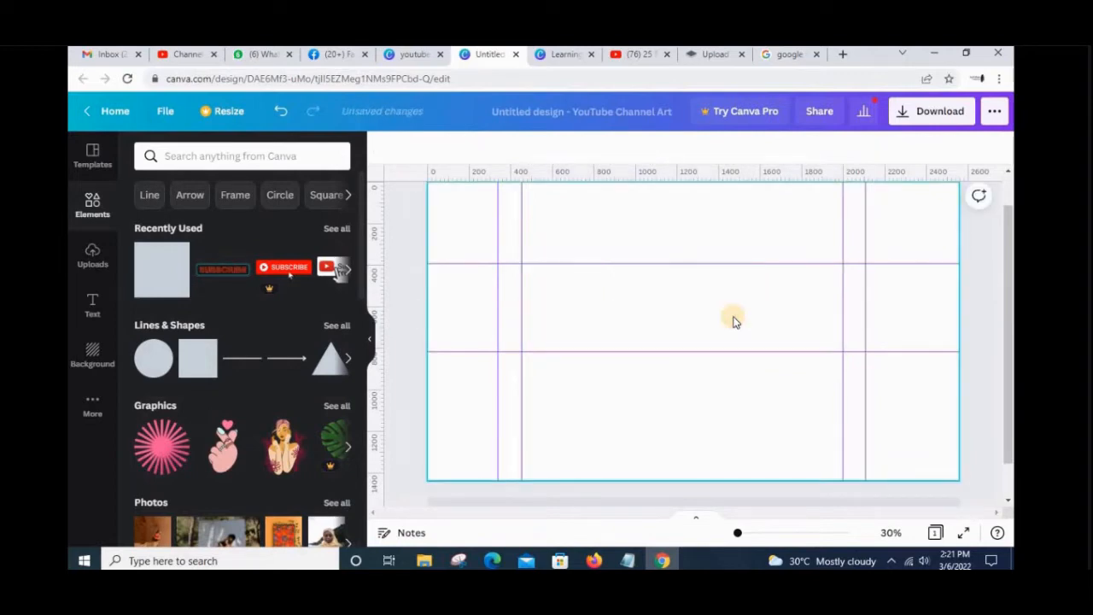
left_click(617, 302)
left_click(589, 223)
- Try pink, purple and light orange solid colours as the page background
left_click(87, 350)
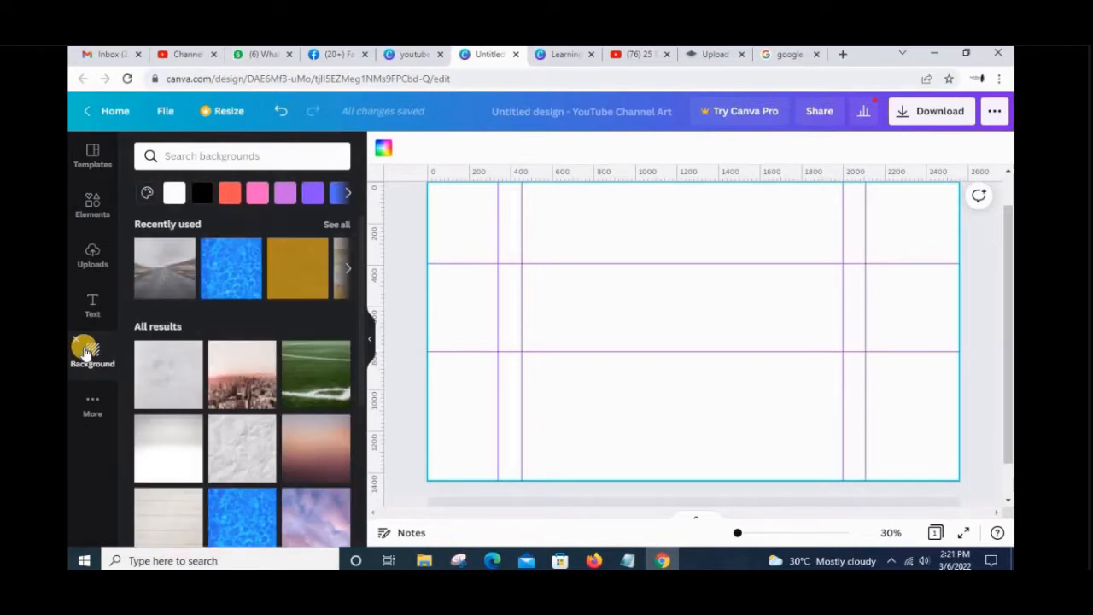
left_click(257, 197)
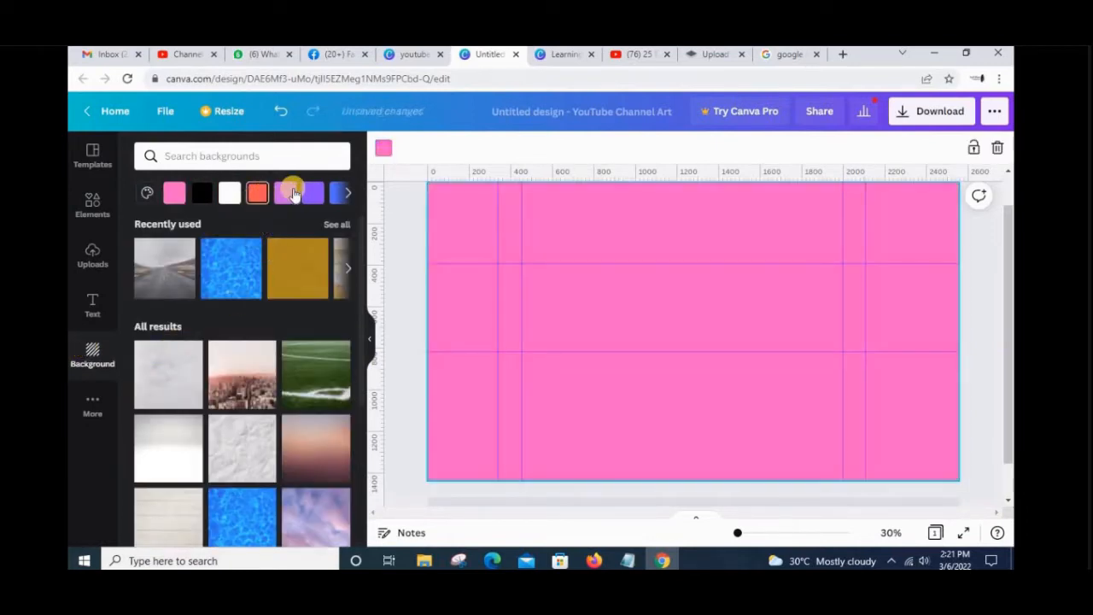
left_click(337, 199)
left_click(342, 196)
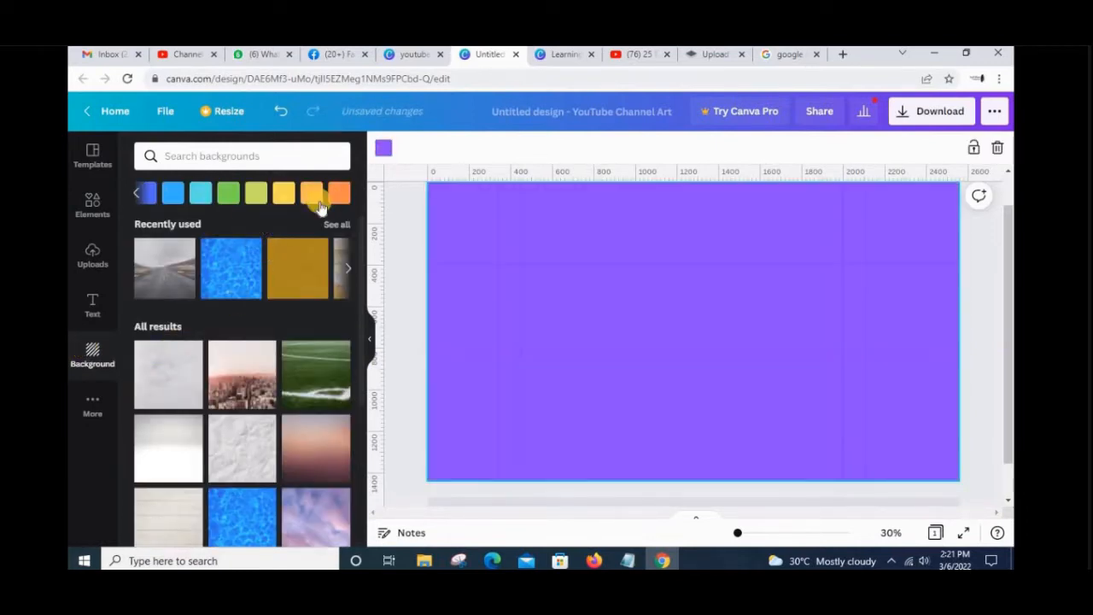
left_click(311, 193)
- Try the blurred sunset, blue water and white wooden plank images as the page background
scroll(312, 354, "down", 1)
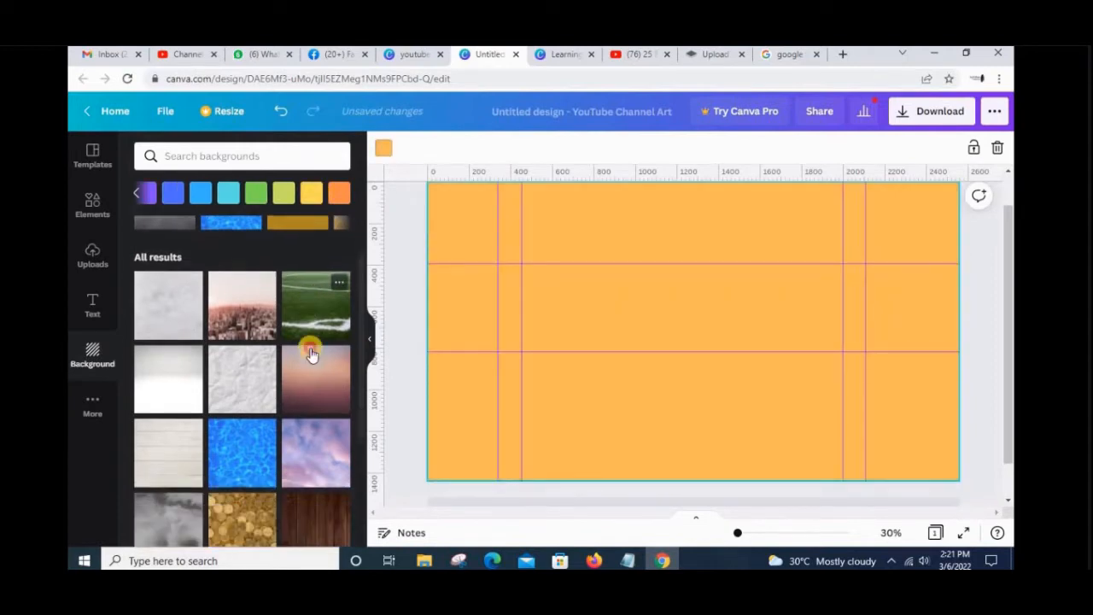
left_click(302, 387)
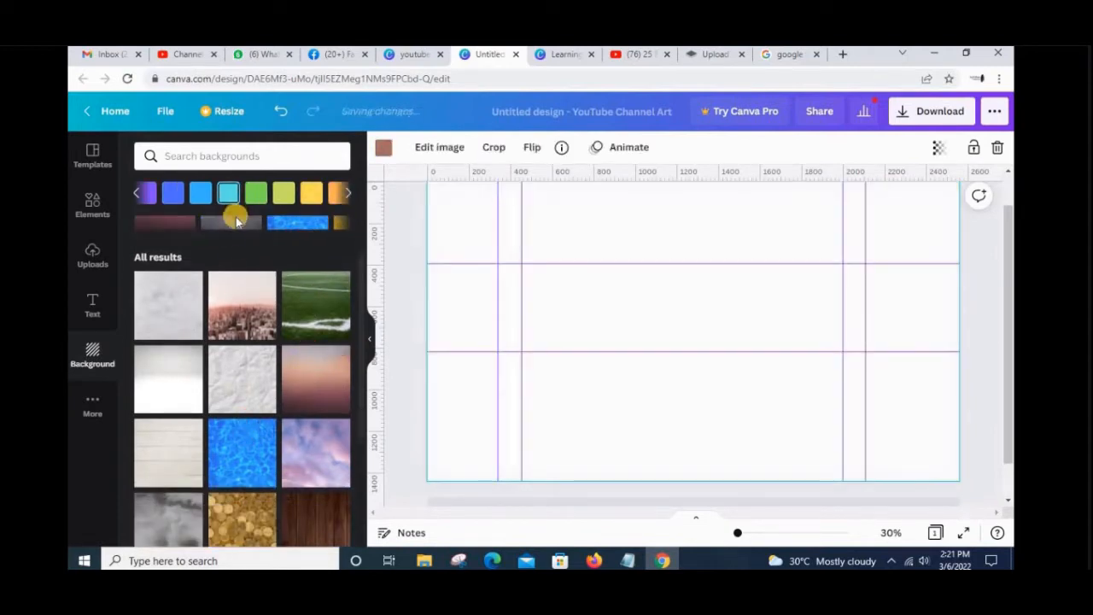
left_click(235, 226)
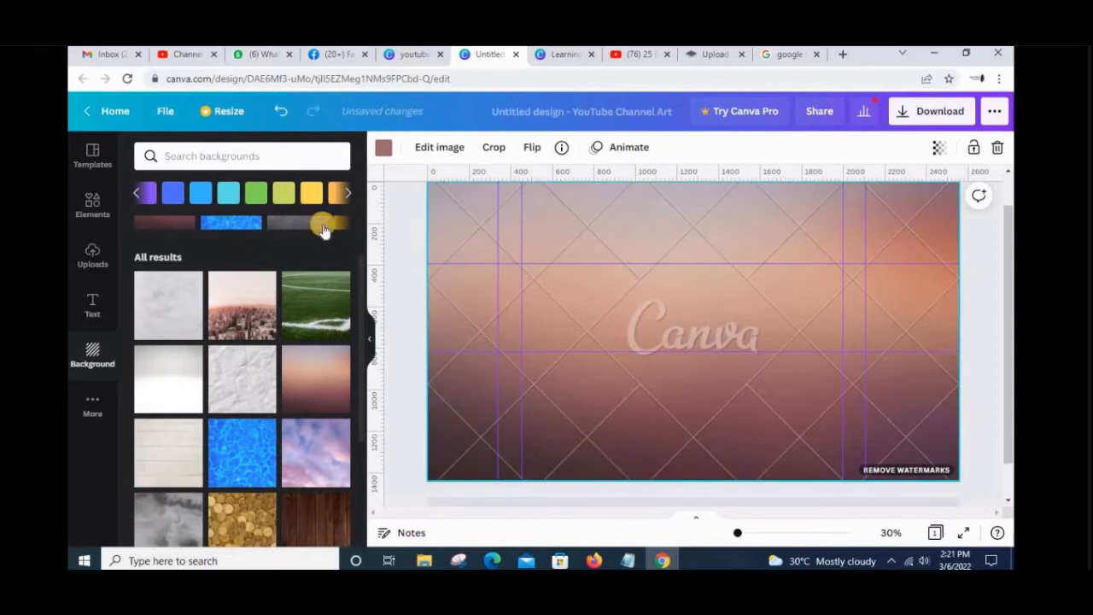
left_click(322, 227)
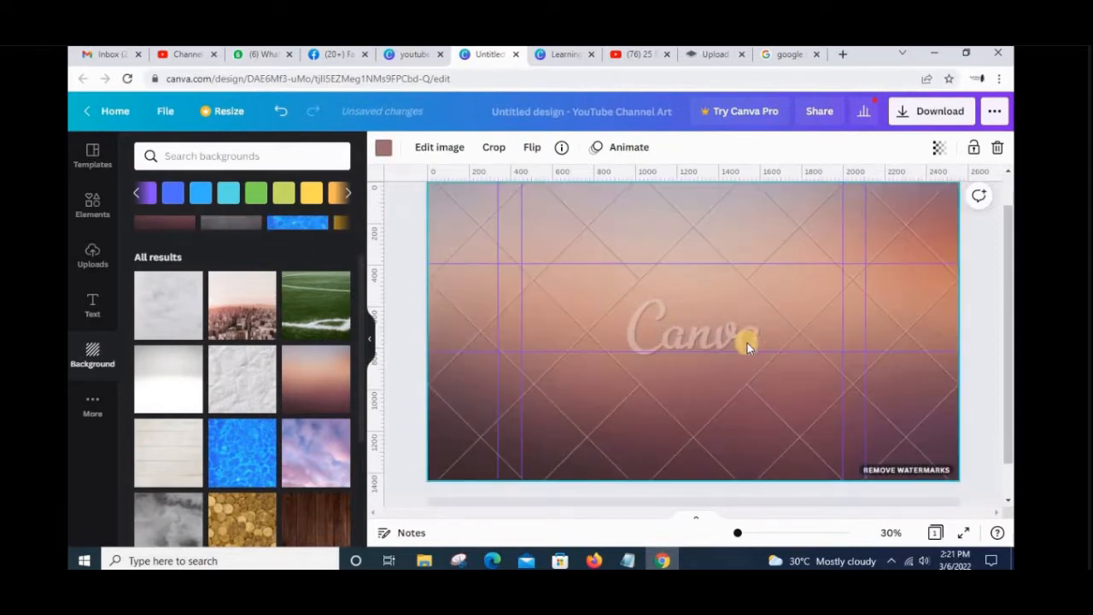
left_click(299, 375)
left_click(234, 450)
left_click(165, 453)
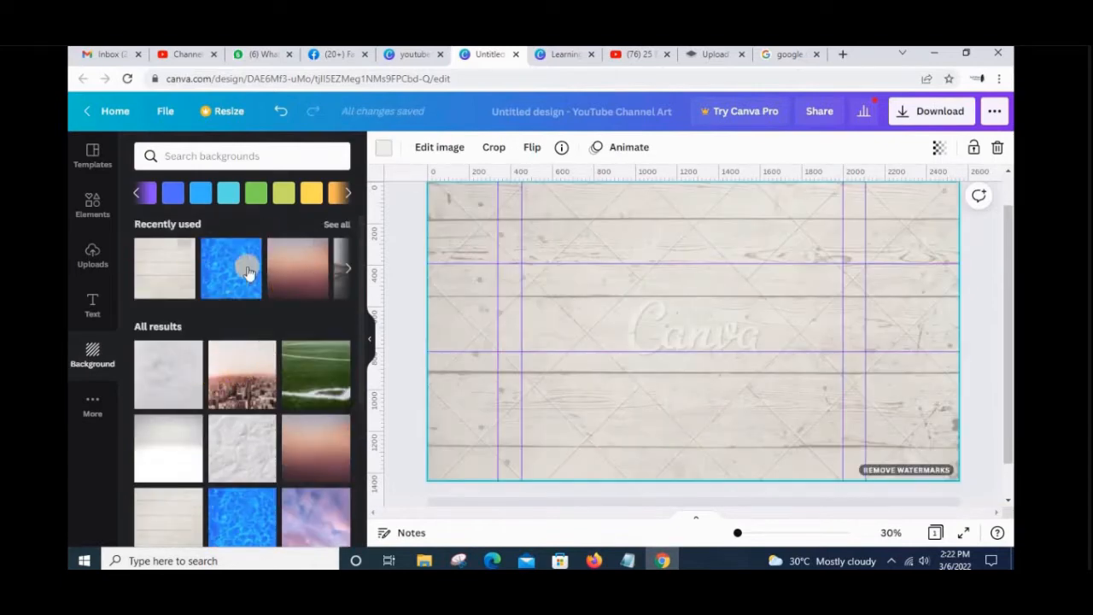
- Apply the recently used grey road photo as the page background
left_click(354, 271)
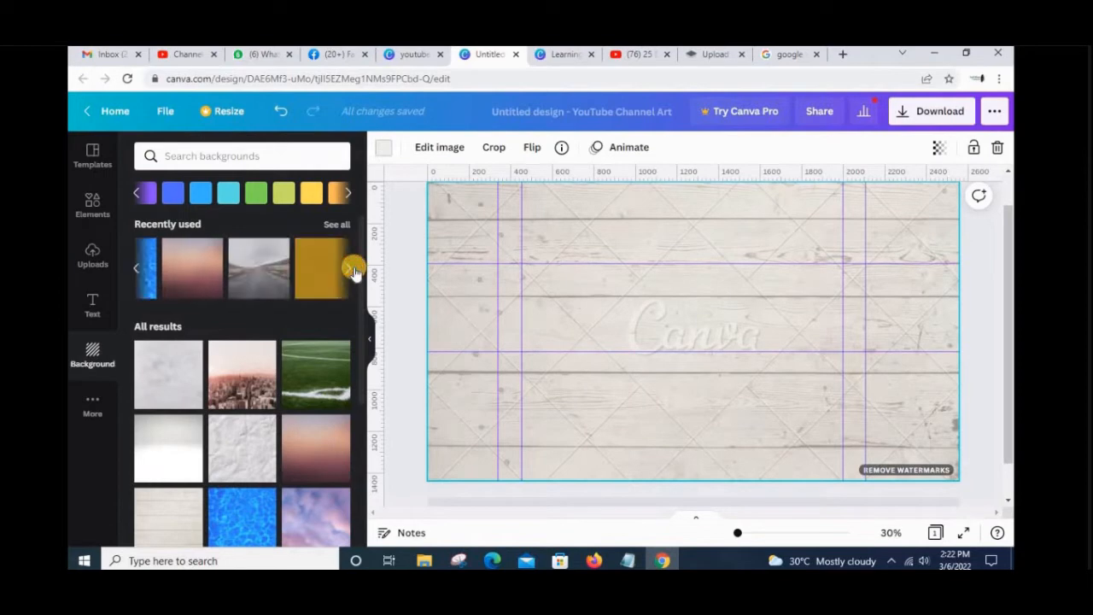
left_click(216, 272)
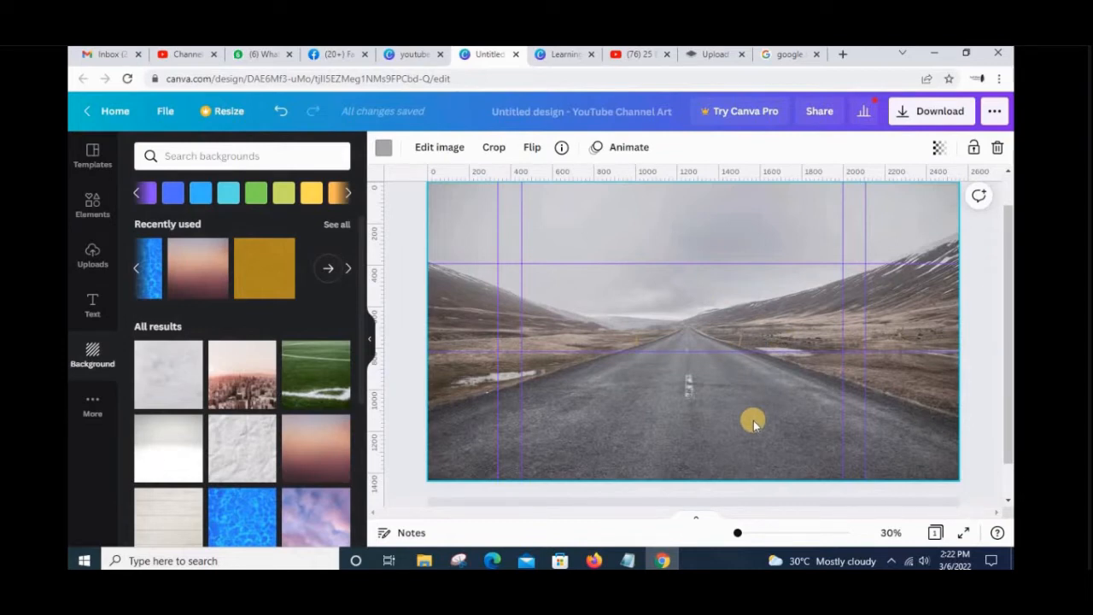
- Add a default heading text box over the road photo and delete it again
left_click(90, 297)
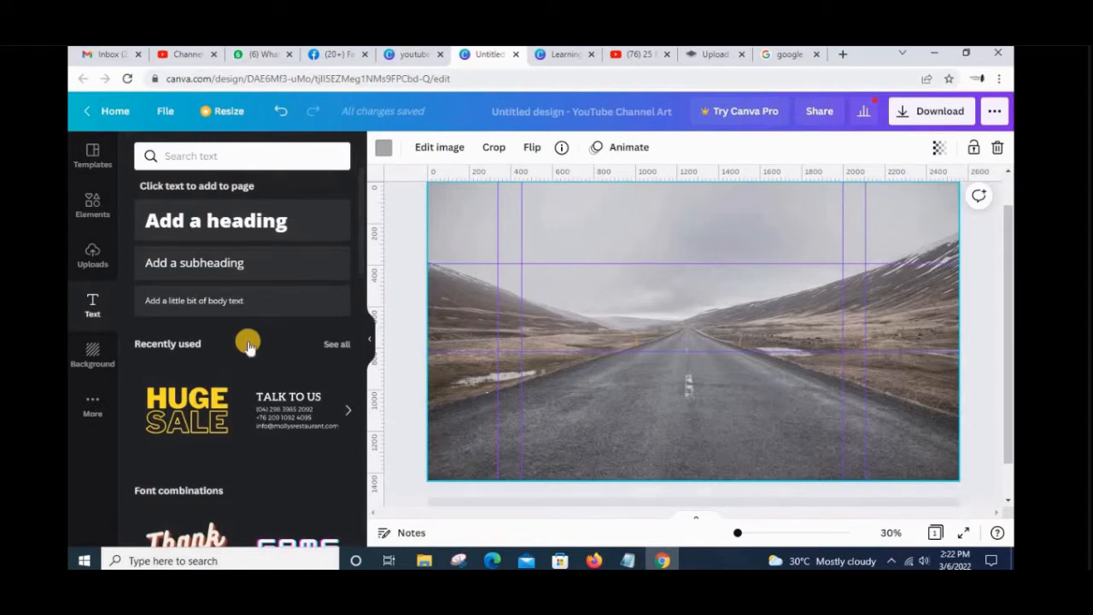
scroll(248, 342, "down", 4)
scroll(248, 345, "down", 5)
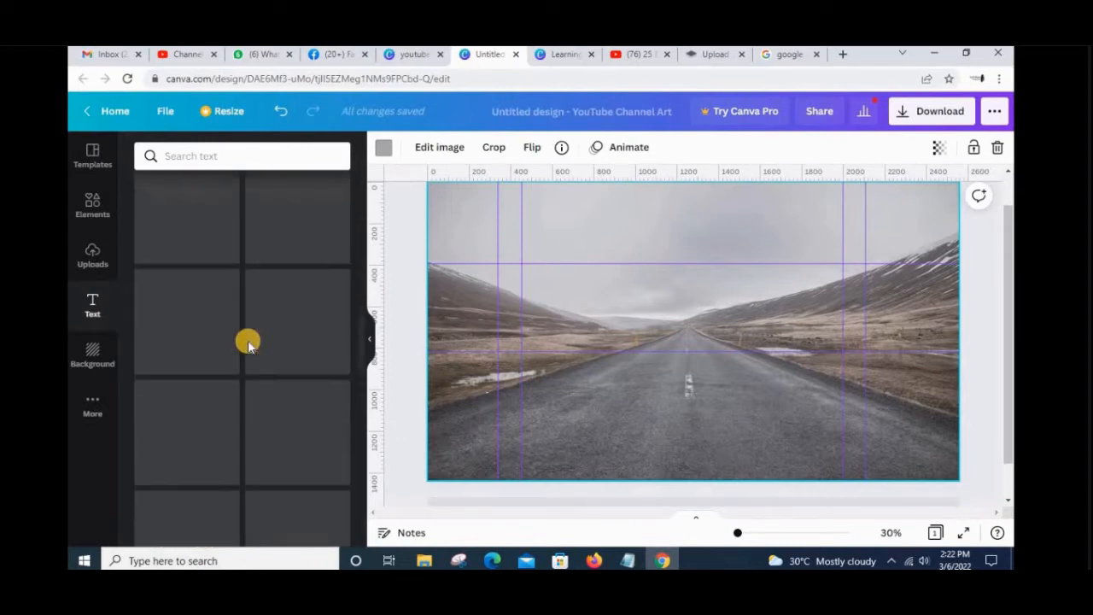
scroll(248, 340, "up", 10)
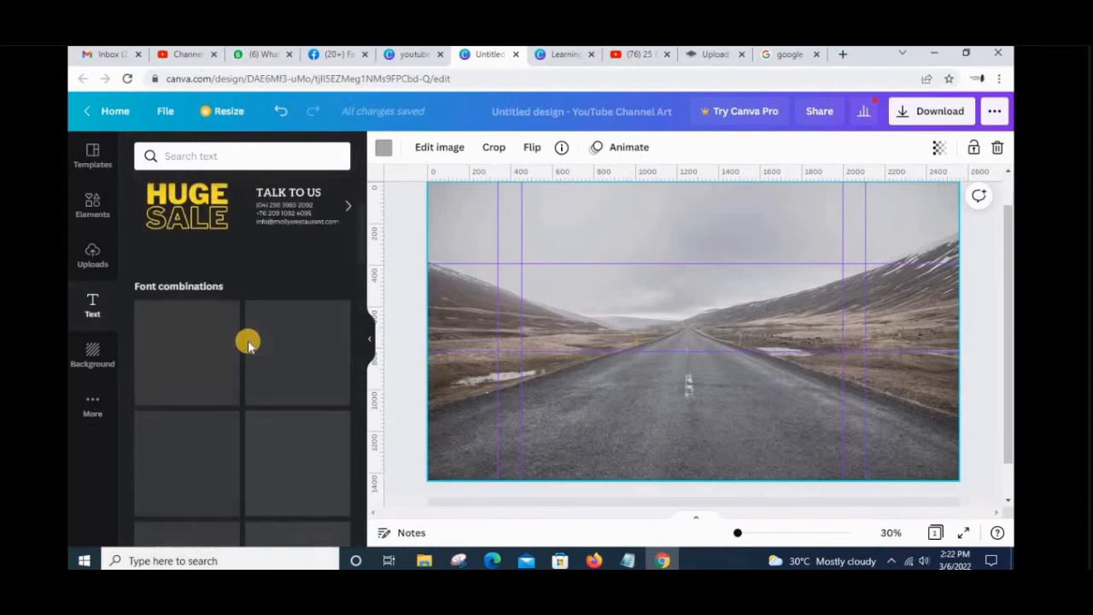
left_click(234, 216)
right_click(234, 215)
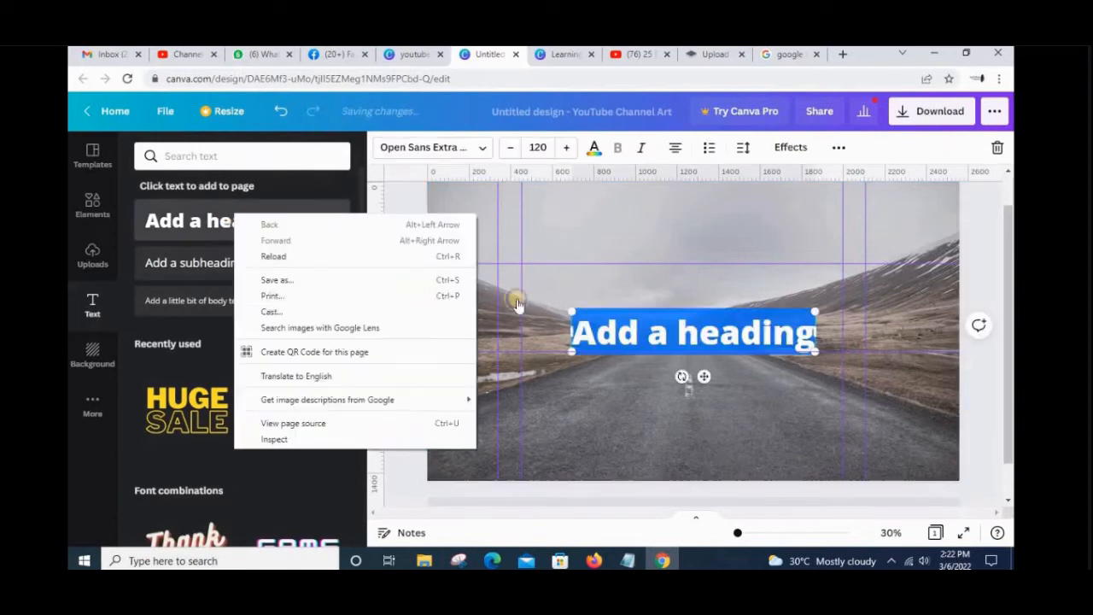
left_click(633, 289)
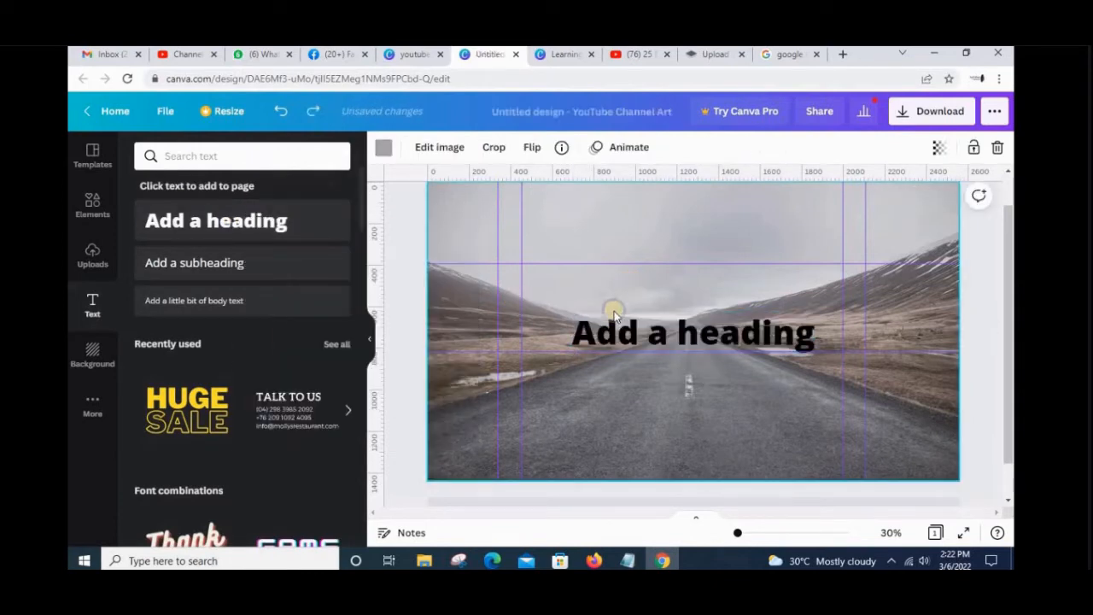
left_click(615, 309)
right_click(613, 316)
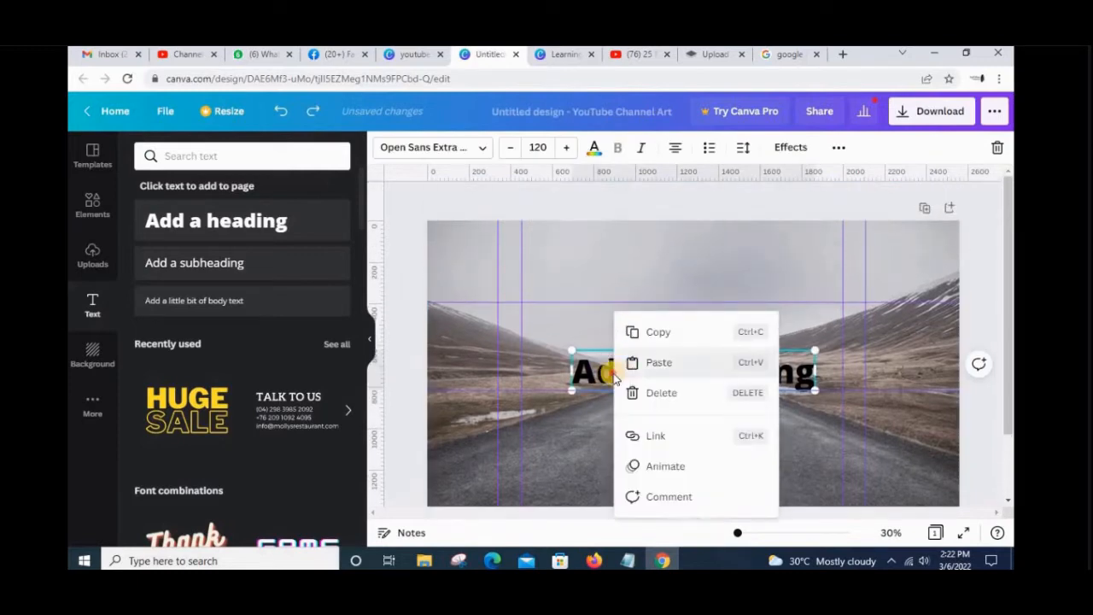
double_click(613, 373)
right_click(613, 373)
left_click(680, 371)
right_click(681, 371)
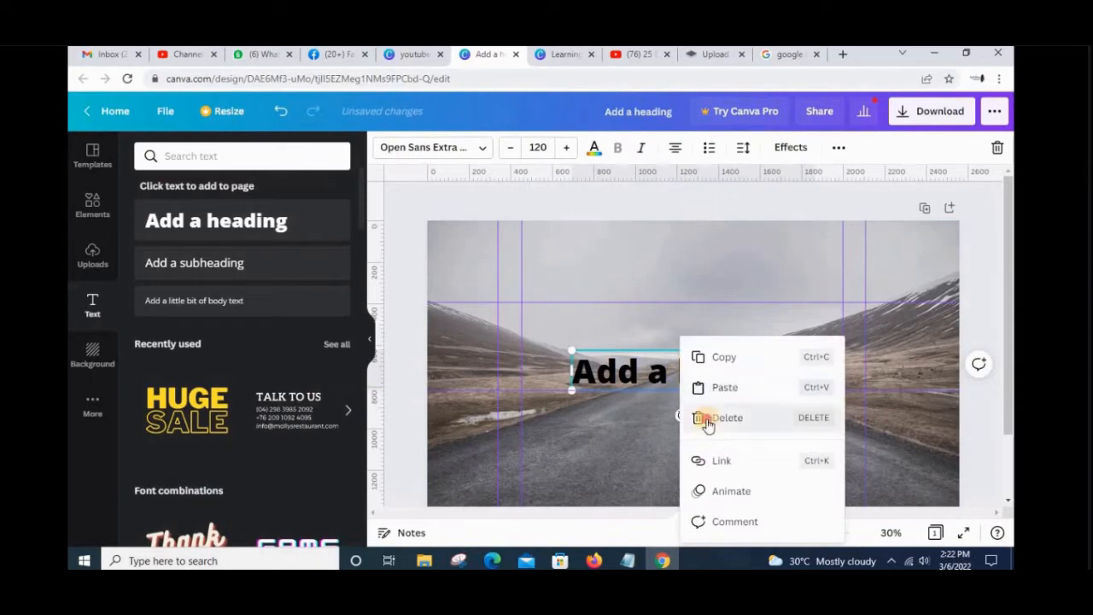
left_click(707, 424)
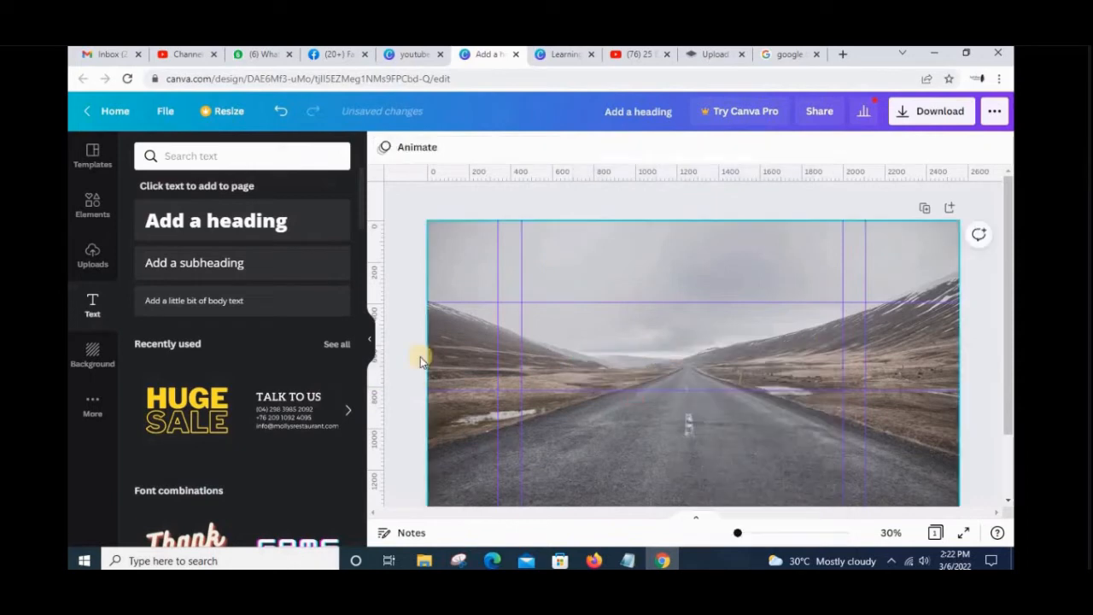
- Add the recently used yellow HUGE SALE text combination and delete its outlined SALE line
left_click(195, 401)
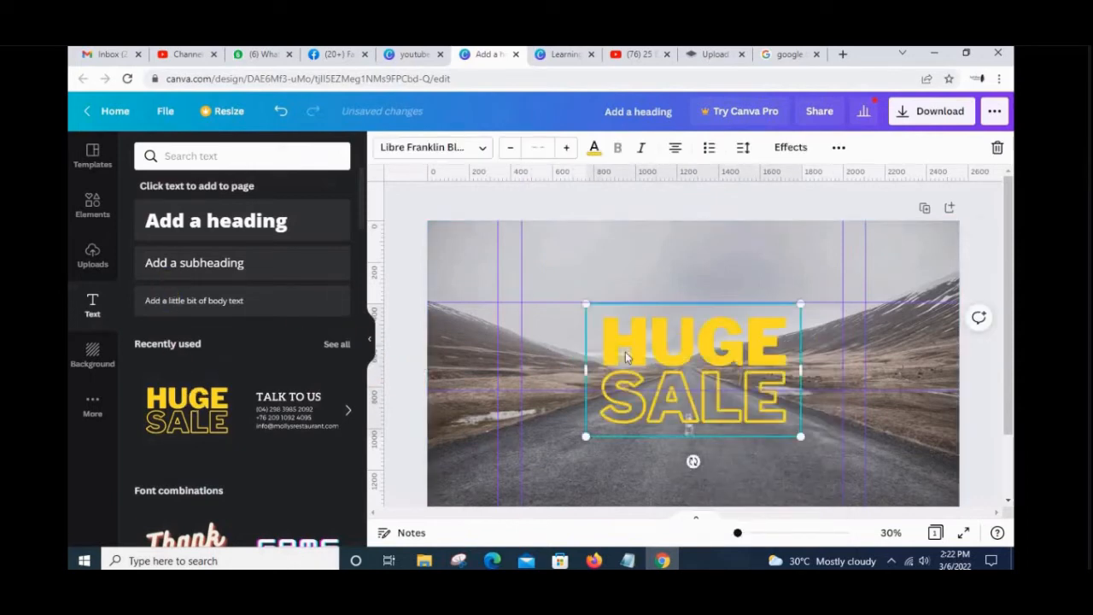
right_click(736, 400)
left_click(769, 373)
- Replace the word HUGE with the channel title "LEARNING AND EARNING"
double_click(736, 345)
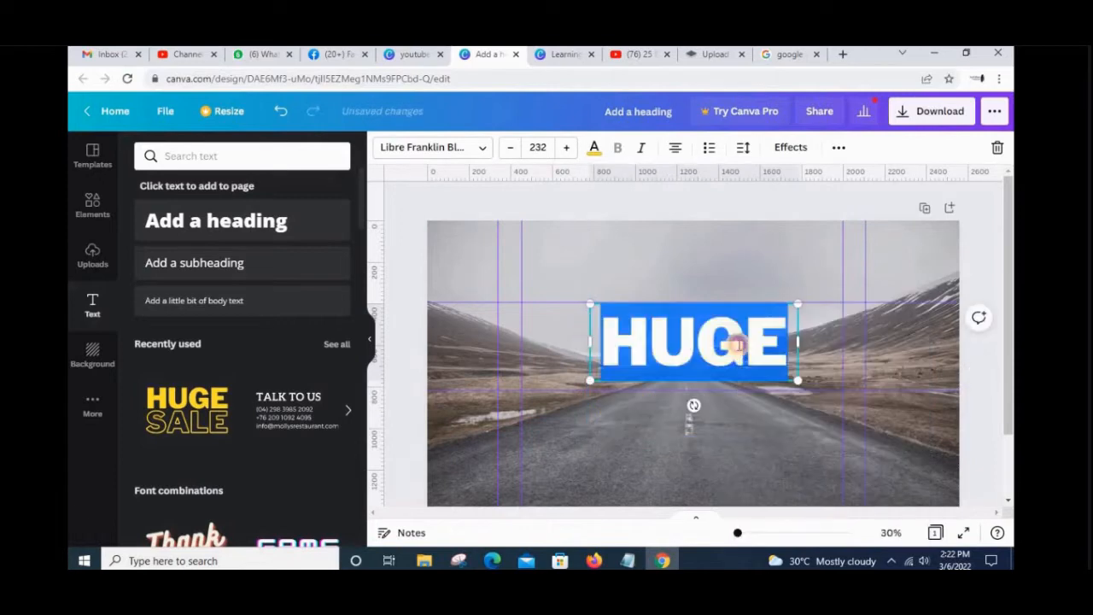
type("LE")
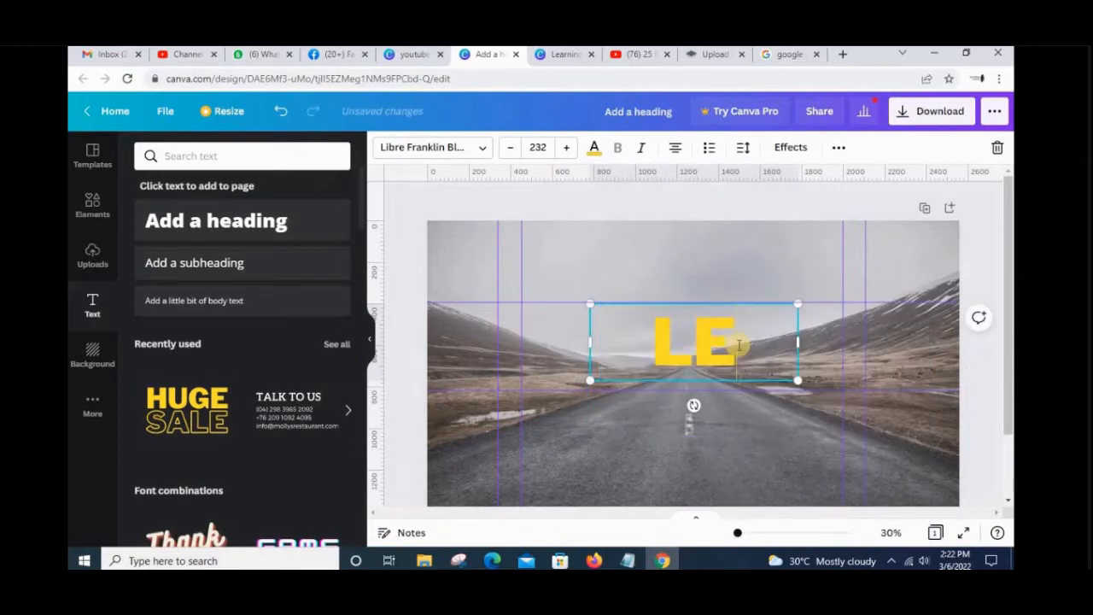
type("ARNING AND EARN")
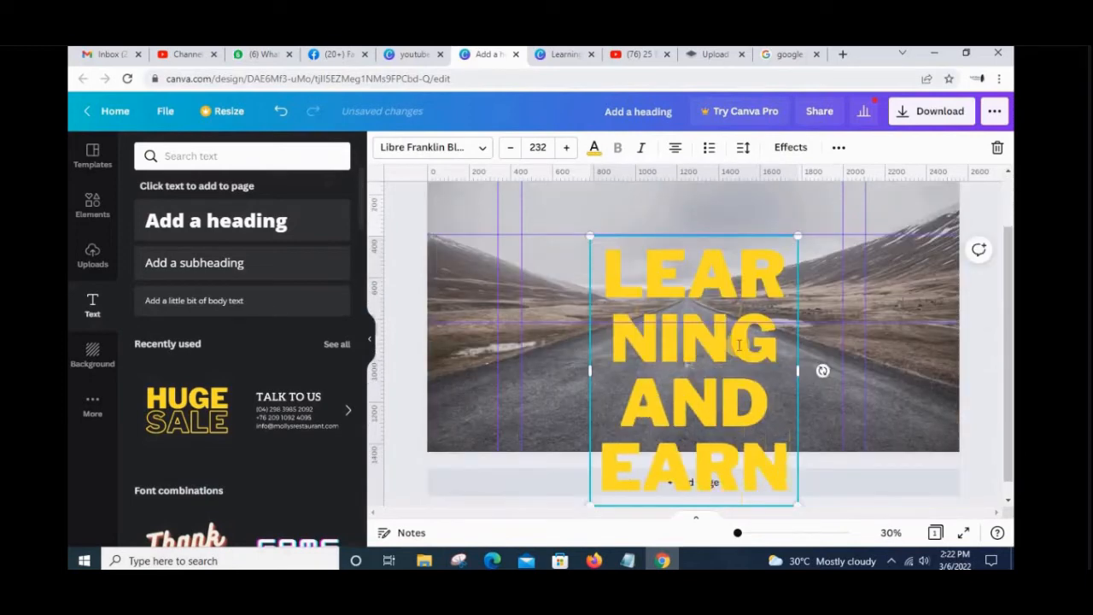
type("ING")
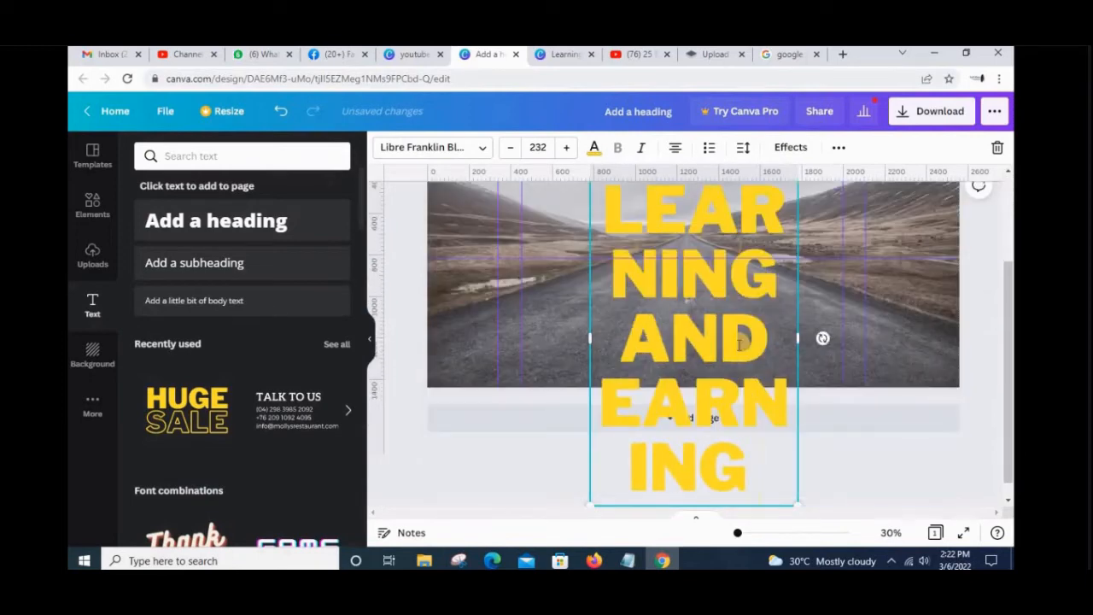
key("BackSpace")
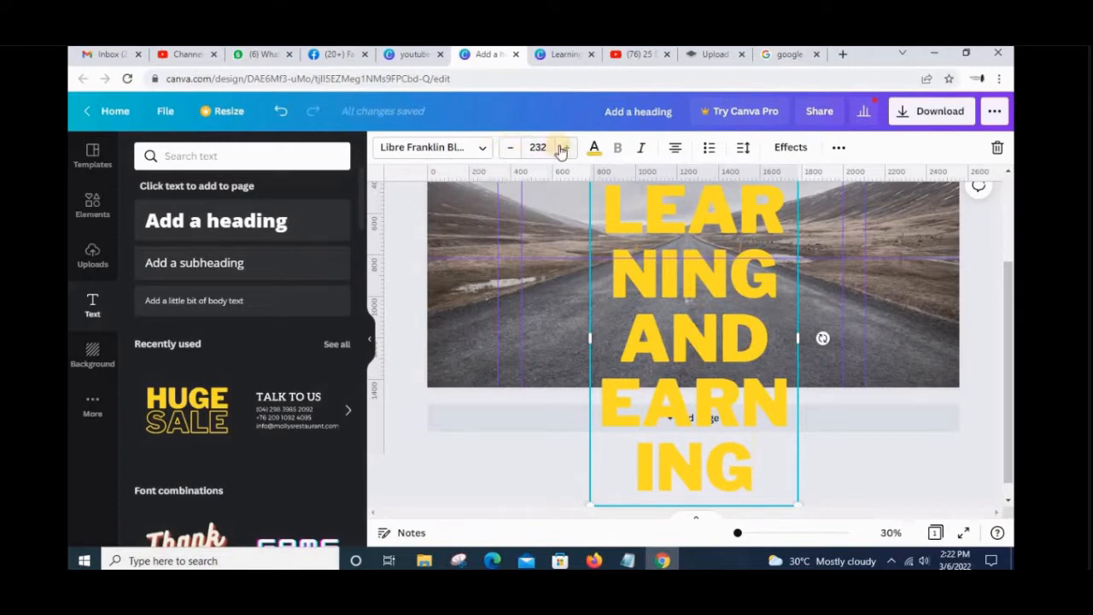
- Try font size 50 and a slight rotation on the title, and undo both changes
left_click(522, 149)
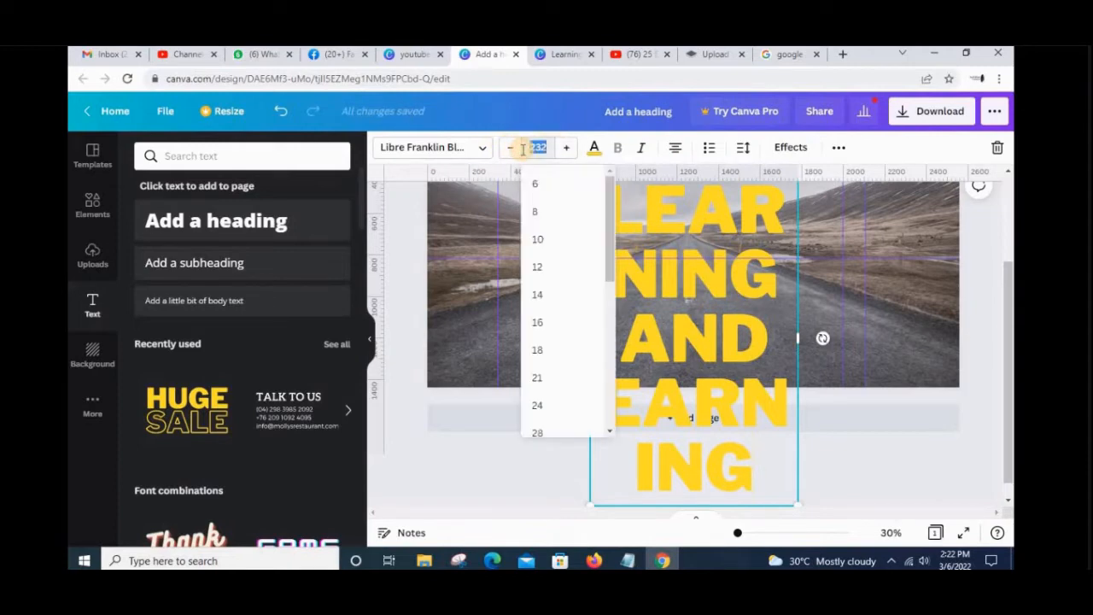
type("50")
key("Return")
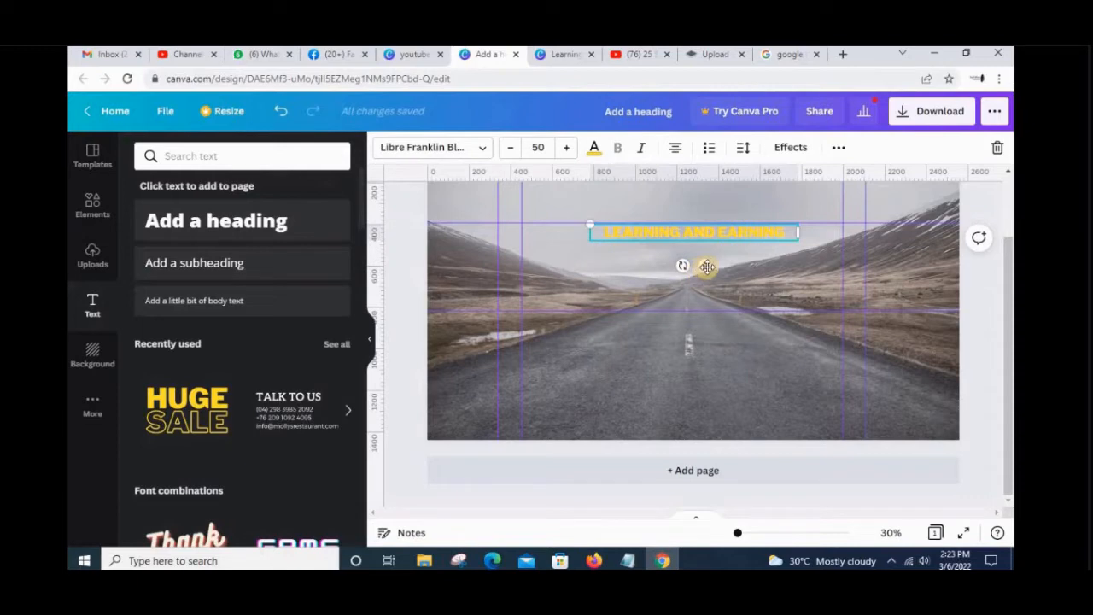
mouse_move(684, 265)
left_mouse_down()
mouse_move(664, 261)
mouse_move(688, 266)
left_mouse_up()
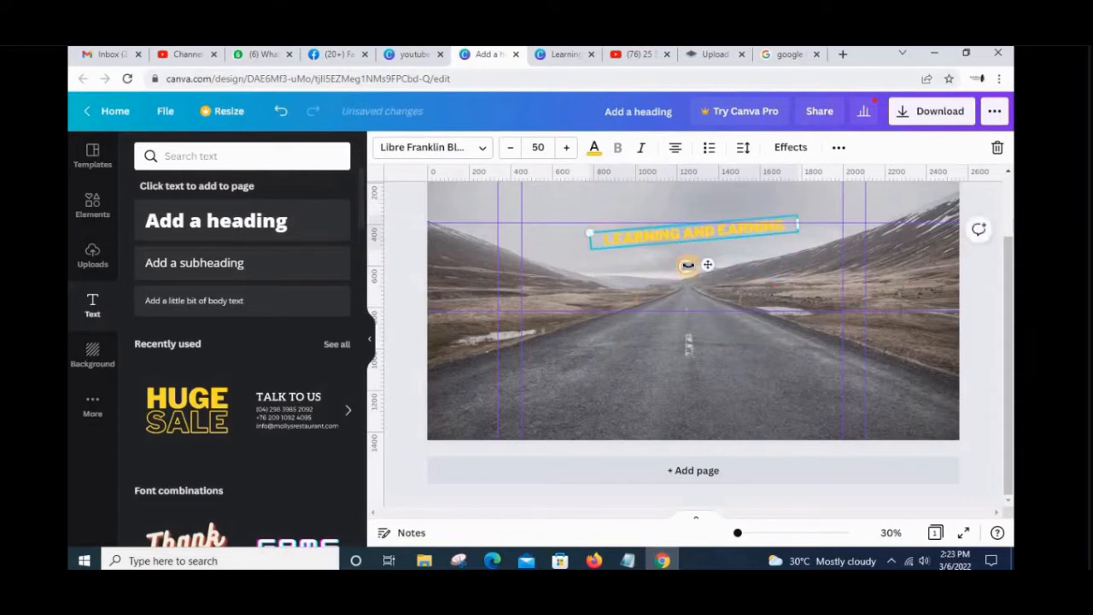
key("ctrl+z")
key("ctrl+z")
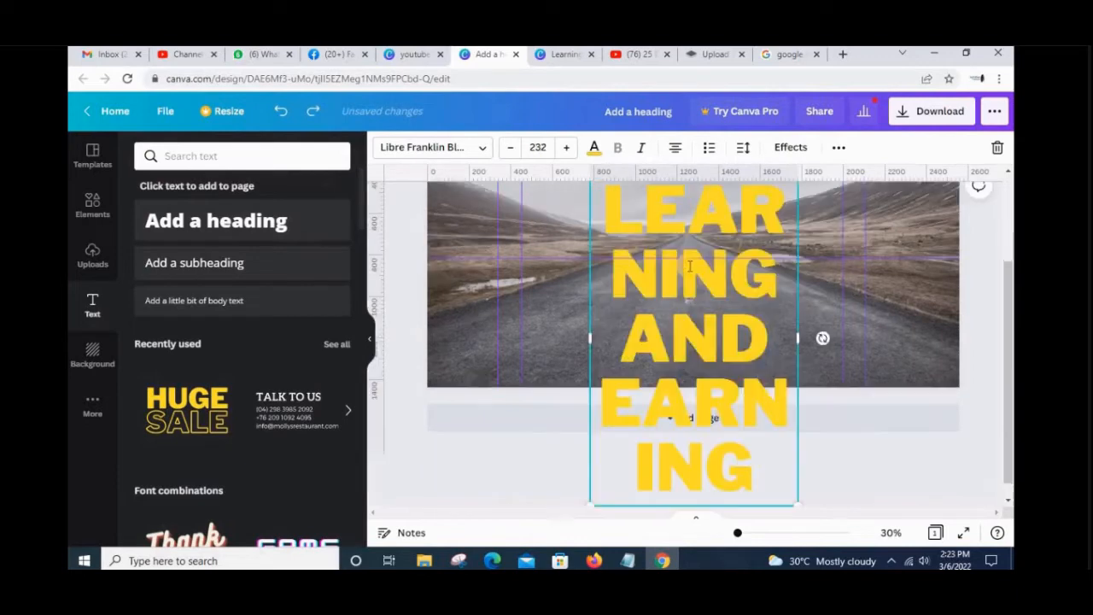
- Set the title's font size to 50 and move it slightly down, just below the upper horizontal guide
left_click(542, 148)
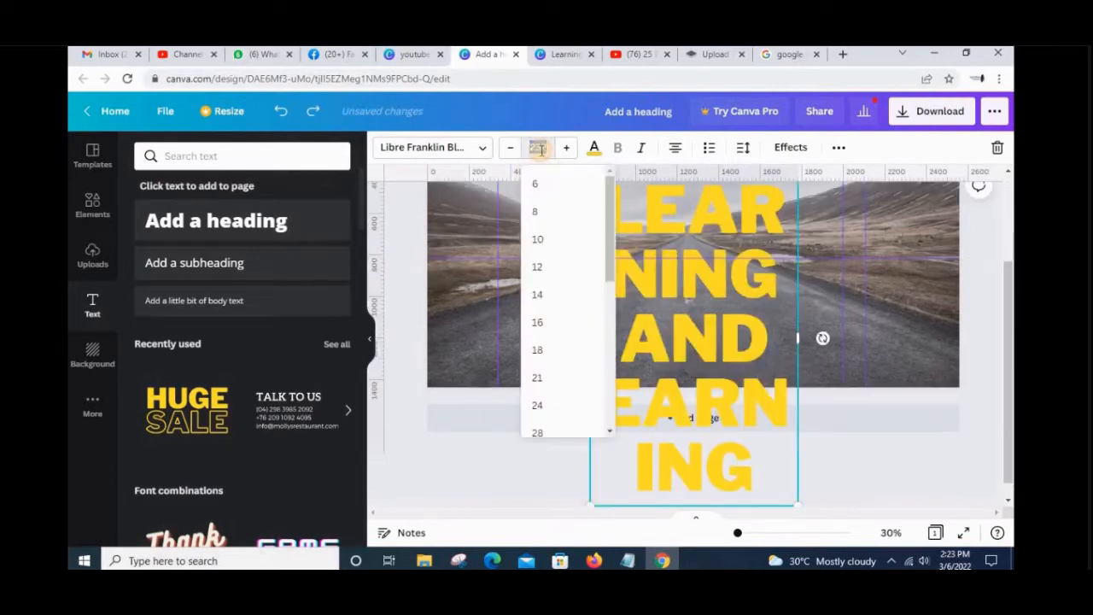
type("50")
key("Return")
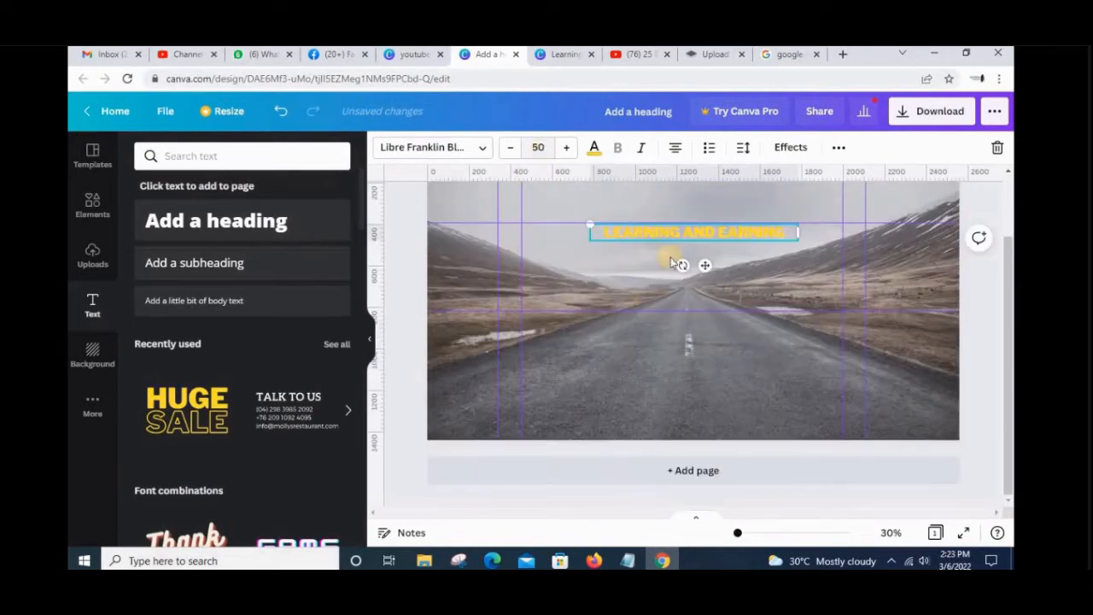
left_click_drag(704, 266, 704, 274)
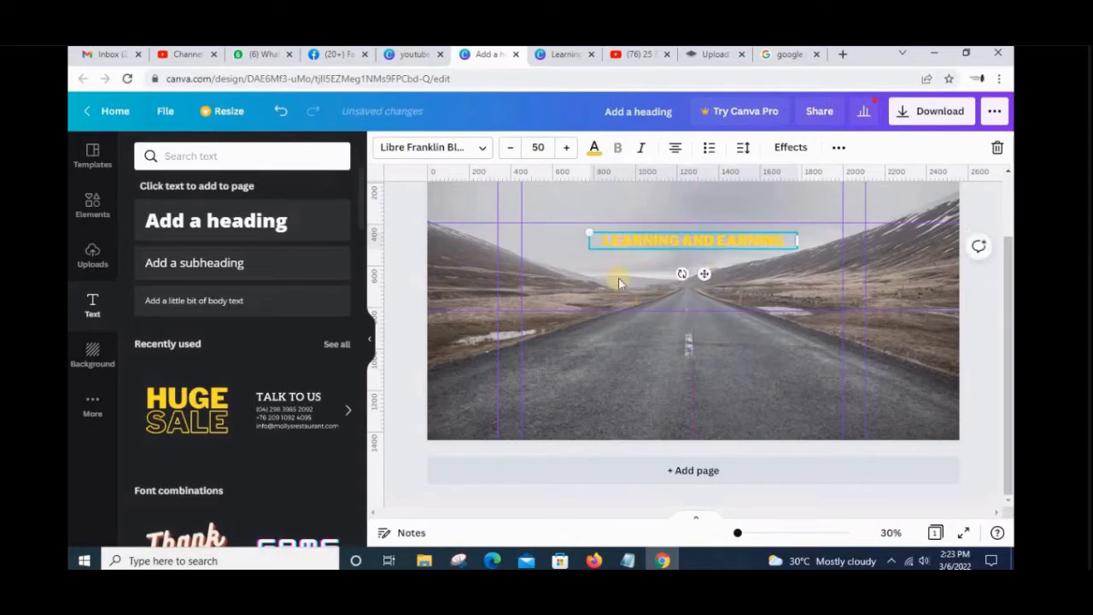
left_click(619, 283)
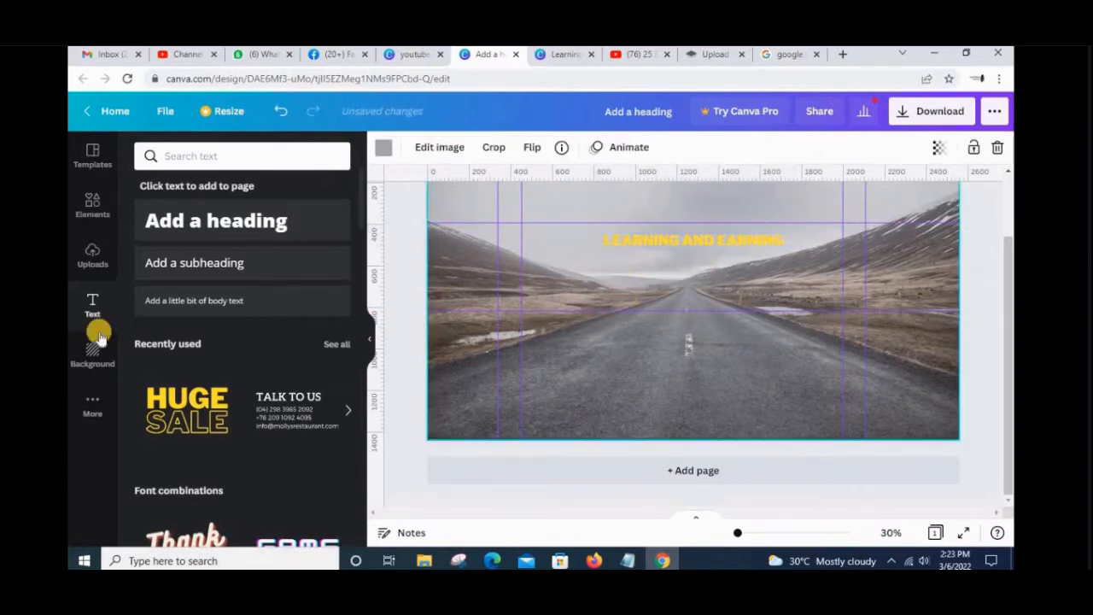
- Add another recently used yellow HUGE SALE text combination and delete its outlined SALE line
left_click(203, 398)
left_click(632, 320)
right_click(650, 321)
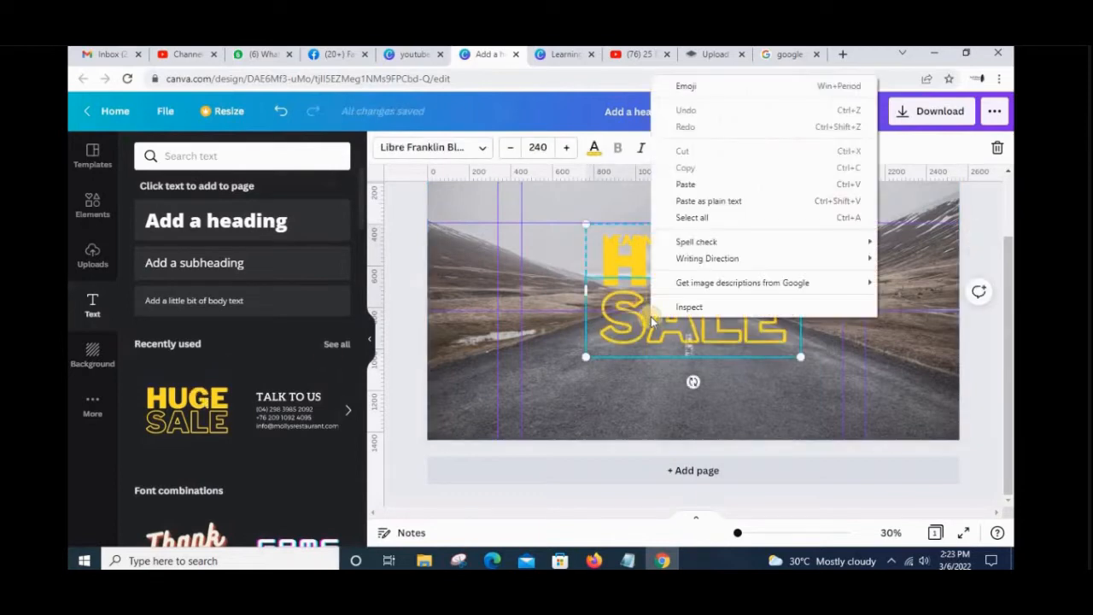
left_click(694, 305)
double_click(696, 308)
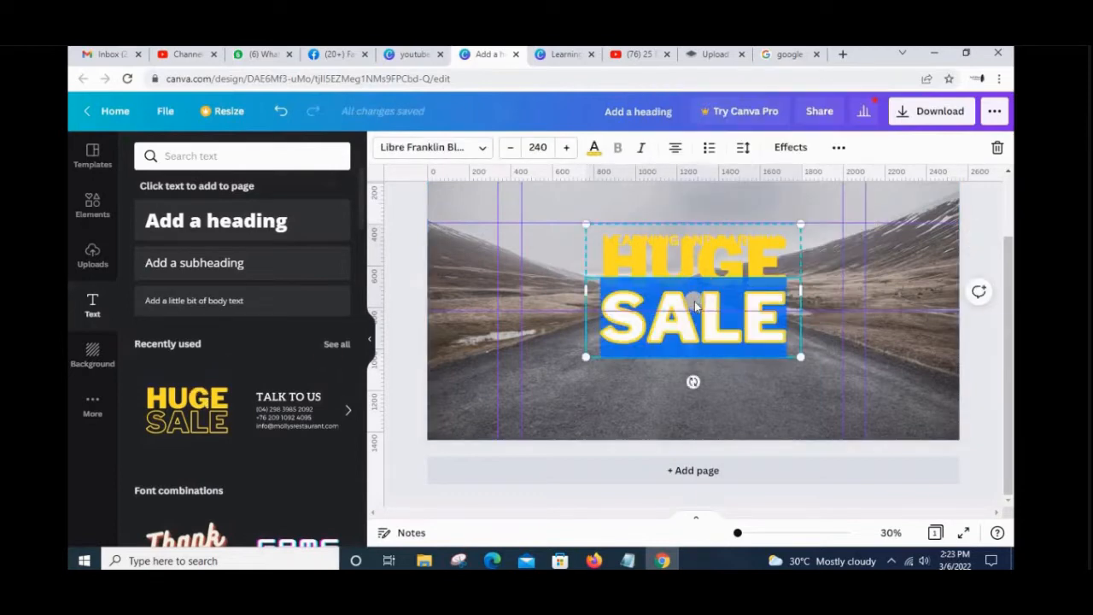
right_click(695, 305)
left_click(668, 269)
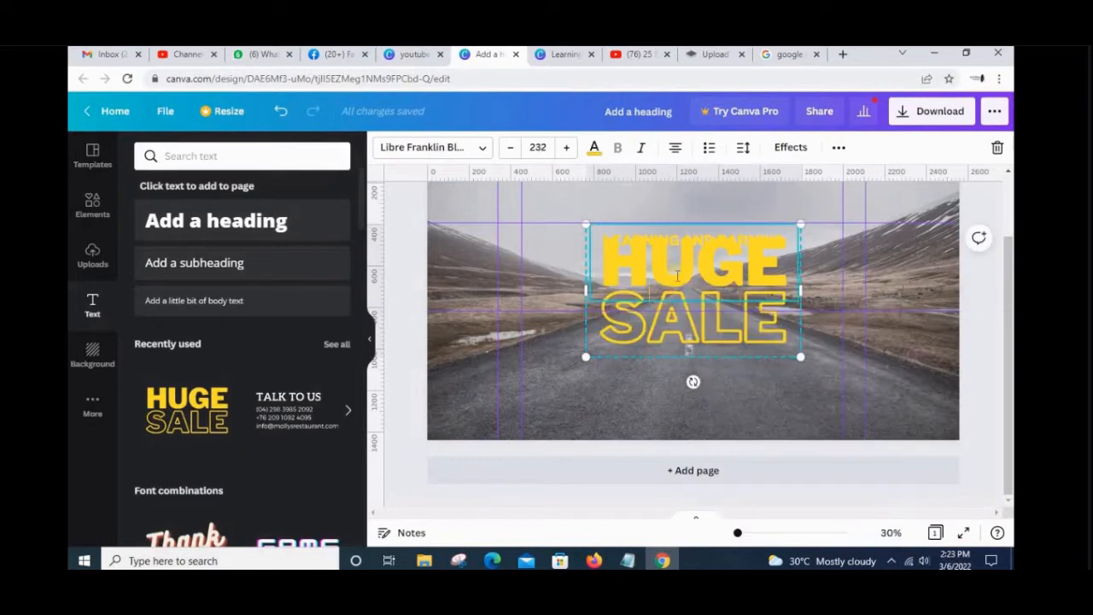
right_click(654, 314)
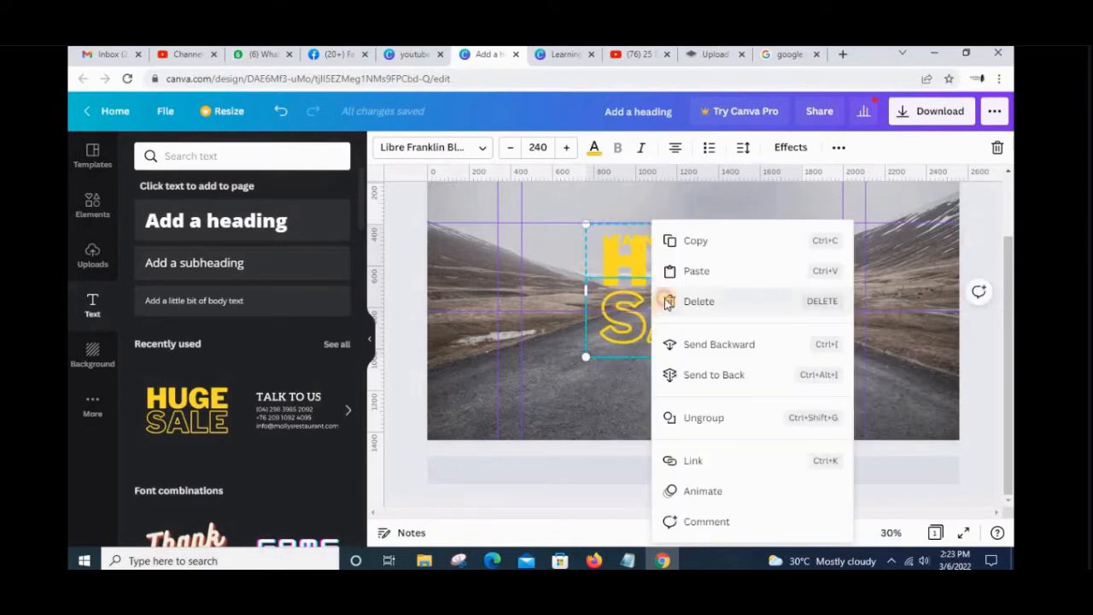
left_click(666, 300)
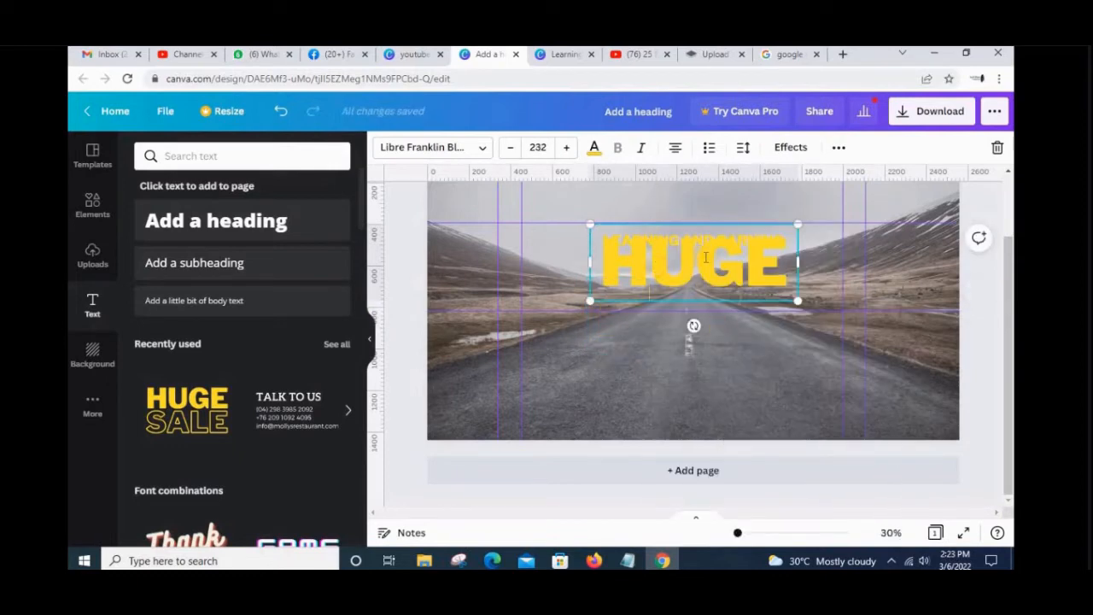
- Replace the word HUGE in the new text with the channel owner's full name in capitals
key("BackSpace")
key("BackSpace")
key("BackSpace")
key("BackSpace")
type("MUHAMM")
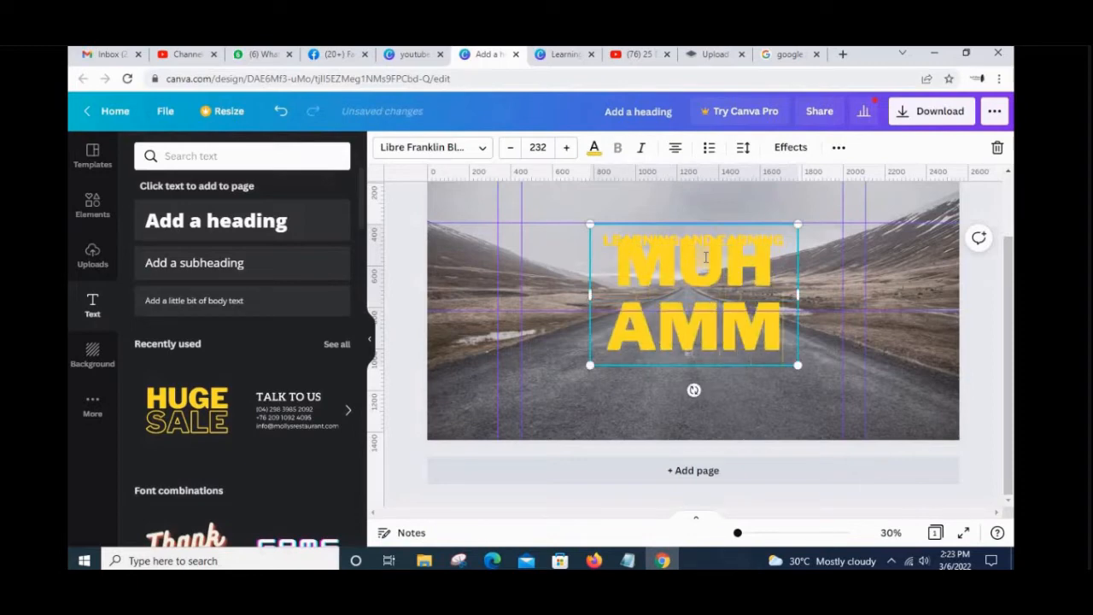
type("AD ASIF")
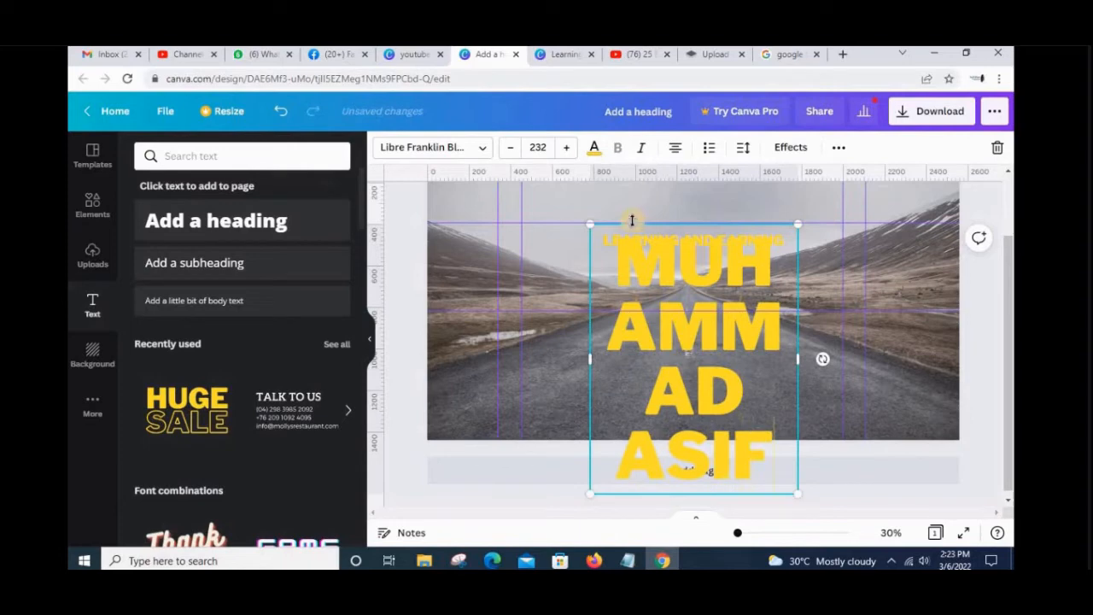
- Set the name line's font size to 50 and move it below the title, above the lower horizontal guide
left_click(537, 146)
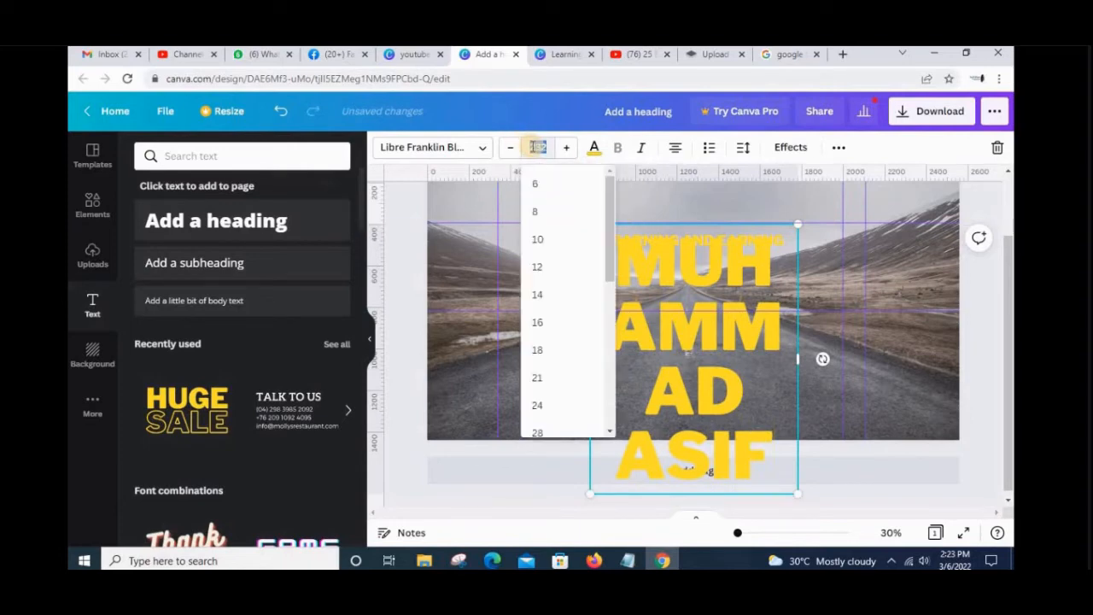
key("Return")
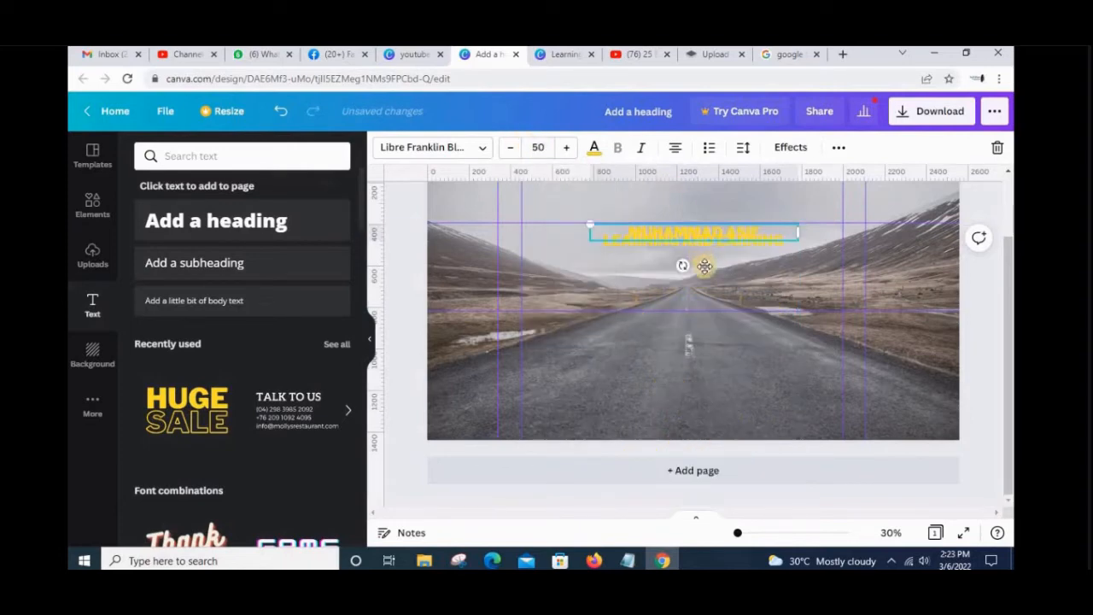
left_click_drag(705, 269, 703, 281)
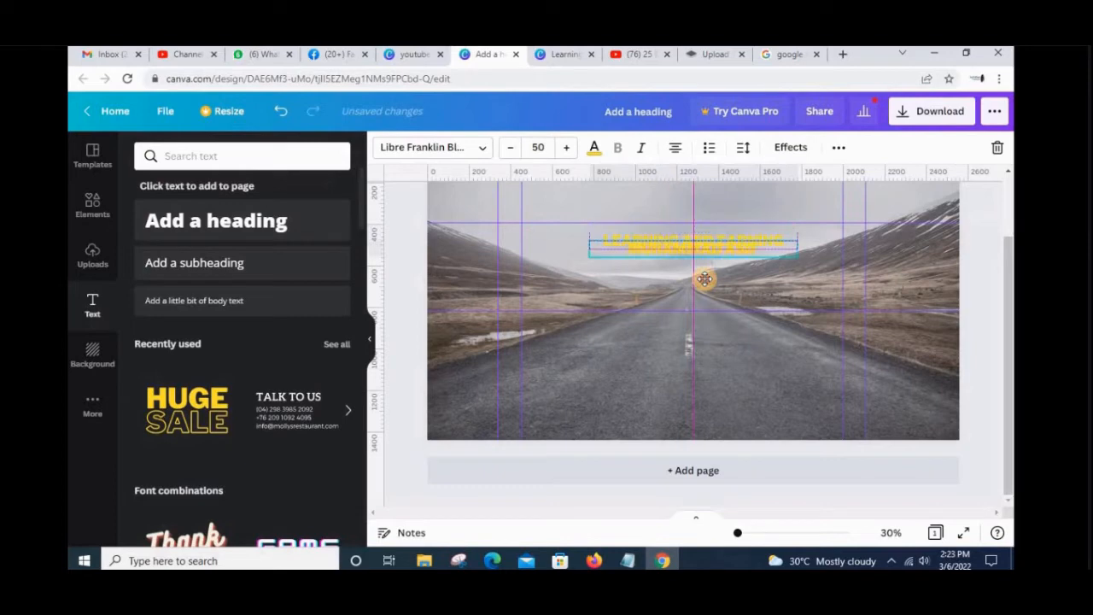
left_click(661, 230)
left_click(661, 251)
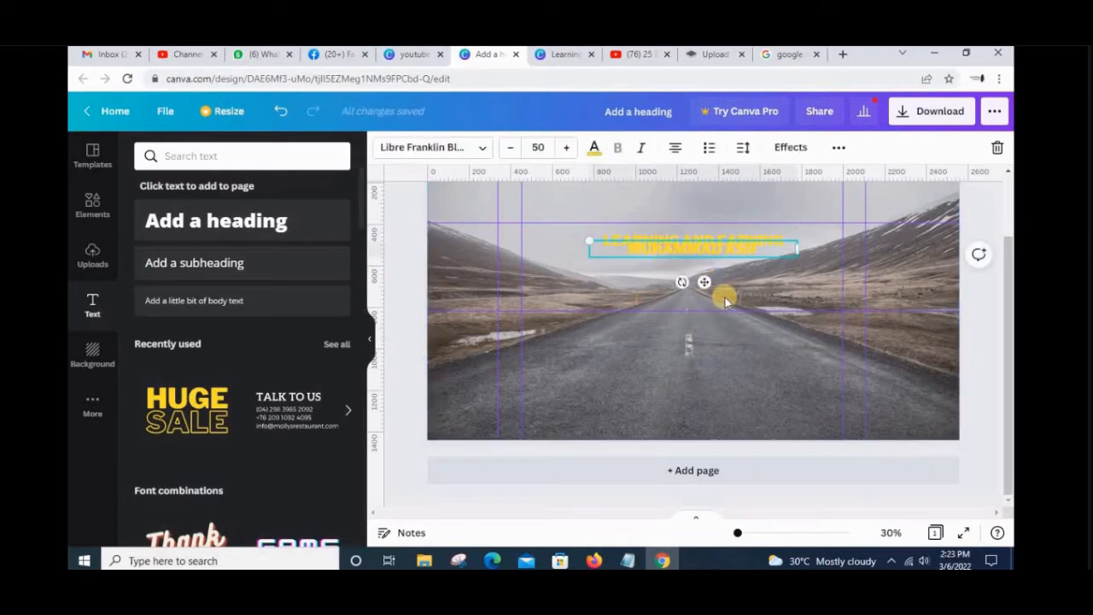
left_click_drag(704, 282, 704, 291)
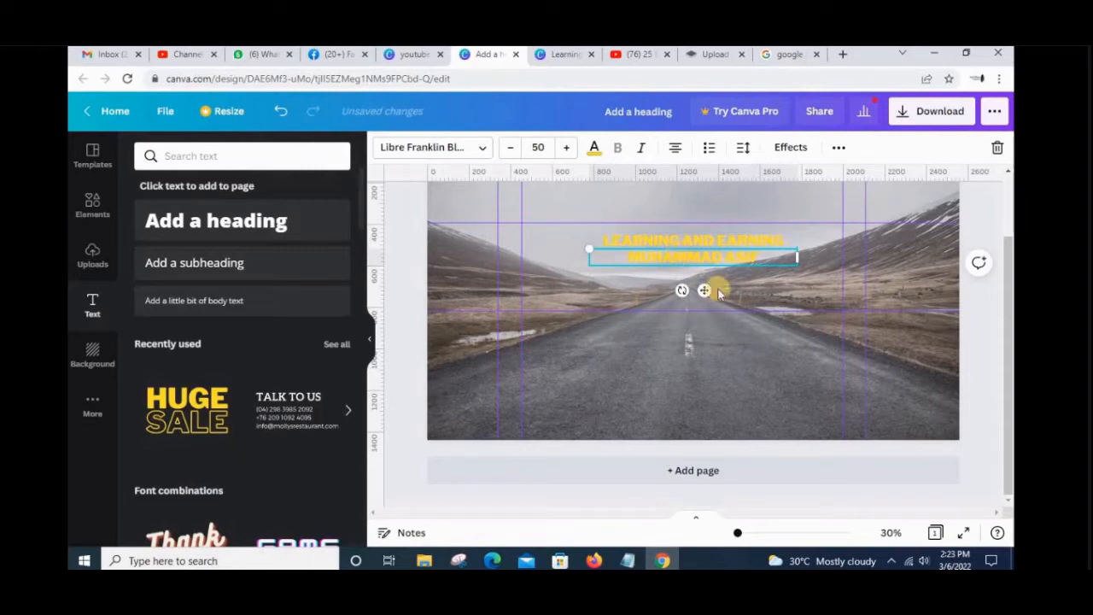
mouse_move(704, 290)
left_mouse_down()
mouse_move(701, 303)
mouse_move(693, 277)
left_mouse_up()
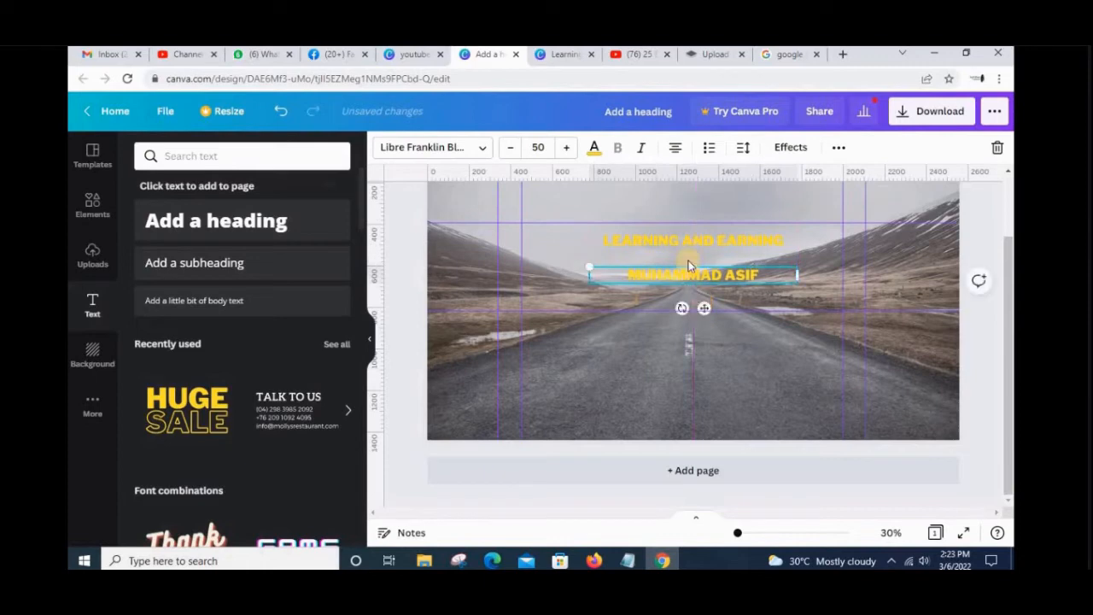
- Try the Splice, Lift and Echo text effects on the title, and give it the Hollow style with a Curve shape
left_click(680, 243)
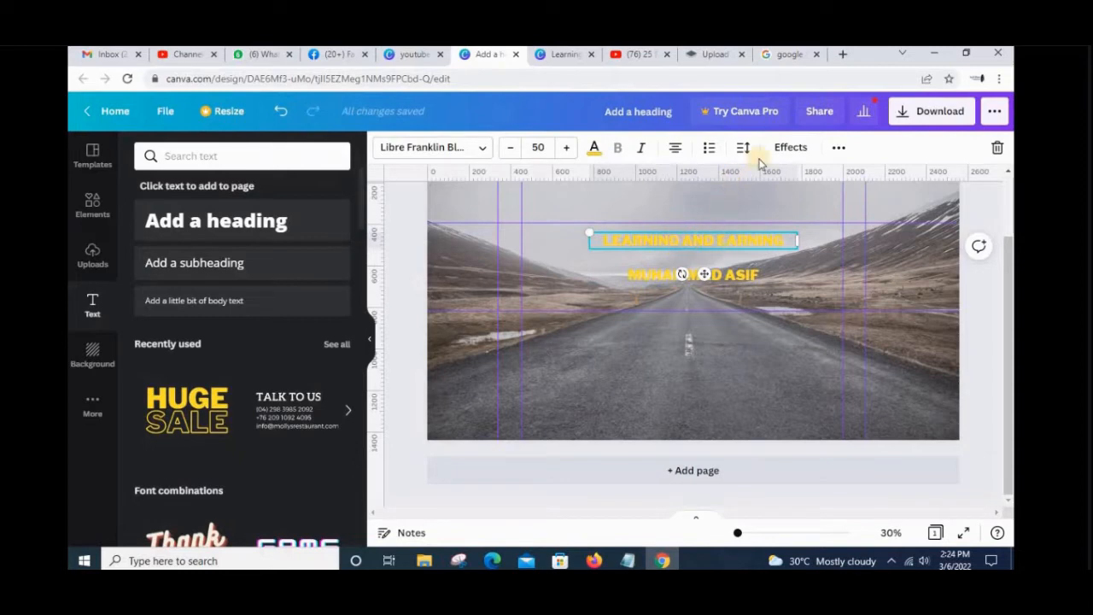
left_click(787, 147)
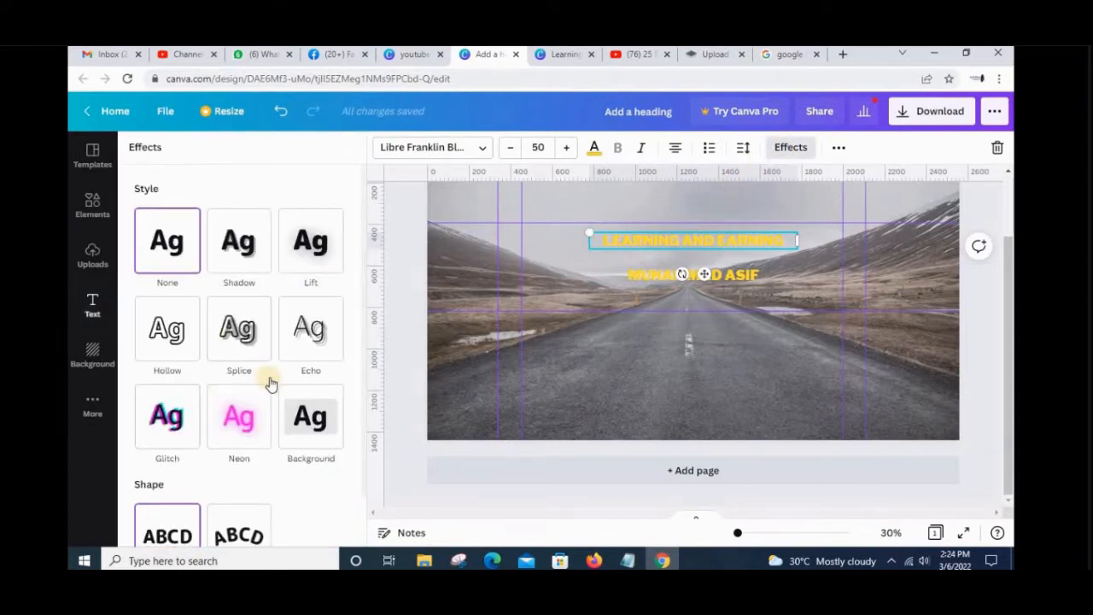
scroll(267, 381, "down", 1)
left_click(241, 273)
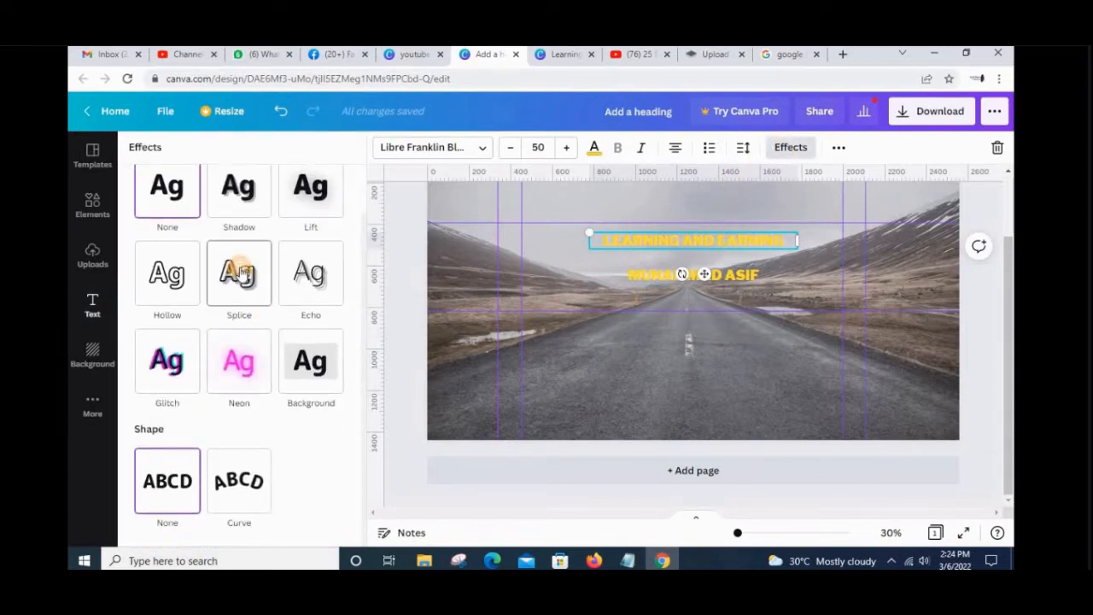
left_click(316, 188)
left_click(311, 290)
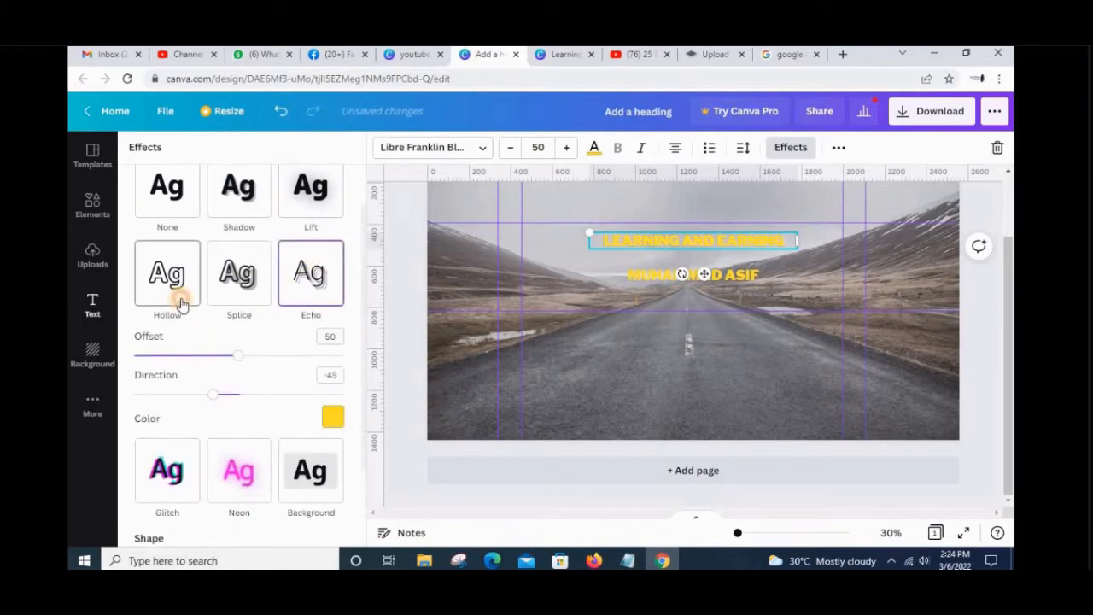
left_click(181, 303)
scroll(237, 310, "up", 1)
scroll(243, 427, "down", 2)
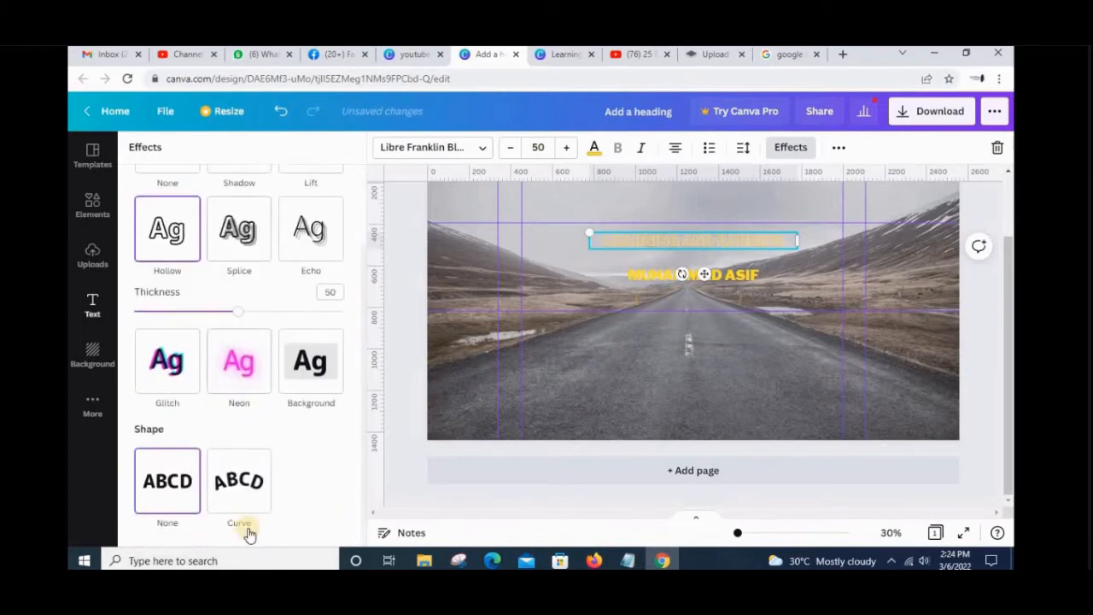
left_click(247, 508)
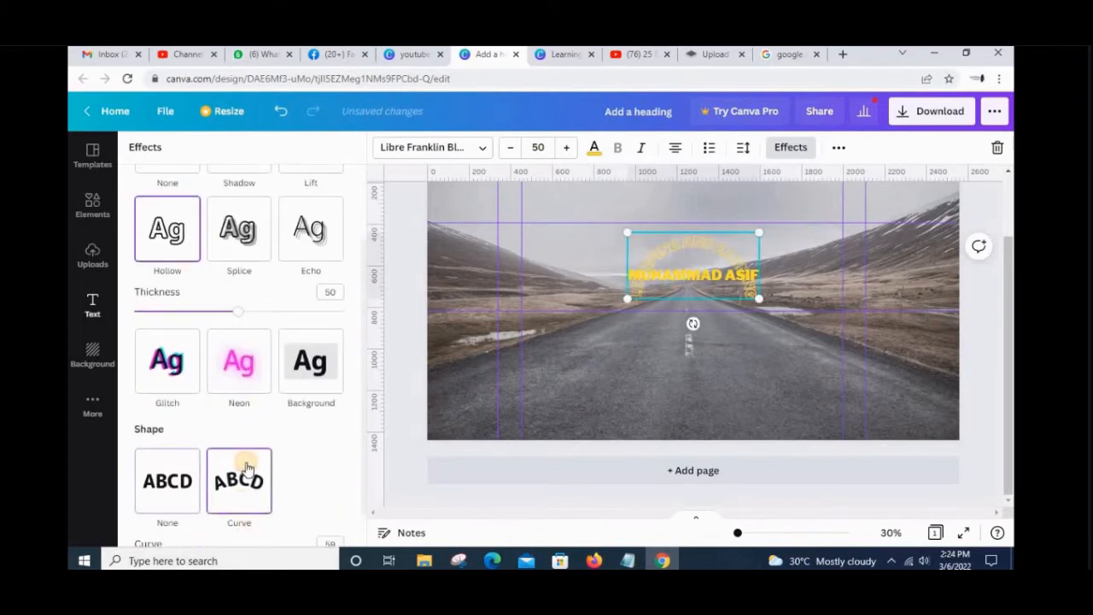
- Reduce the name line's font size to 40
left_click(668, 272)
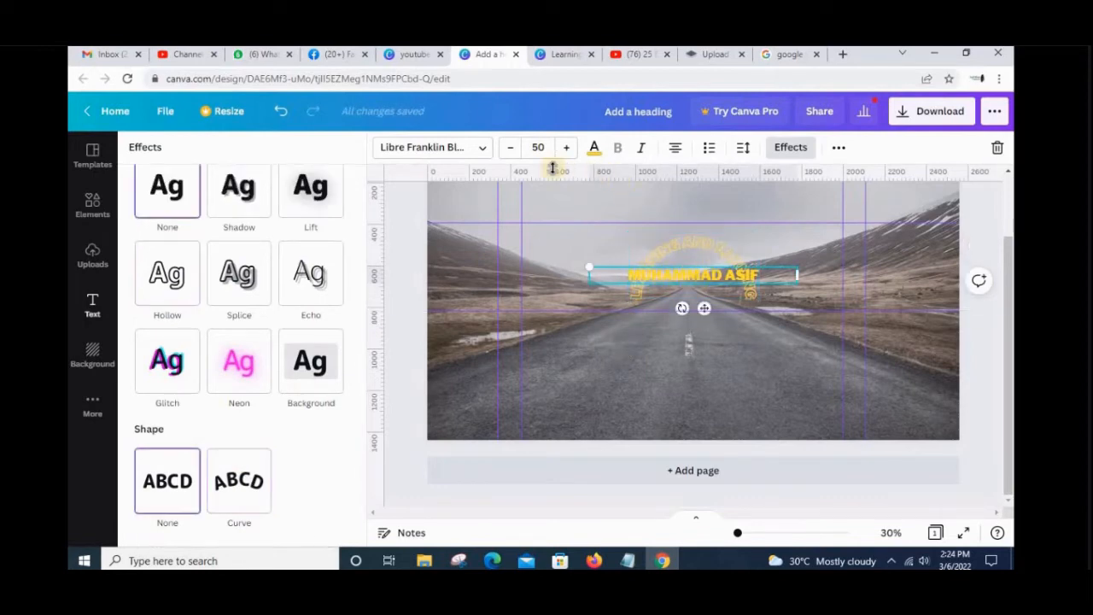
left_click(536, 147)
left_click(509, 149)
left_click(510, 148)
left_click(509, 148)
left_click(510, 148)
- Align the curved title with the upper horizontal guide and change its style to the Lift effect
left_click(682, 246)
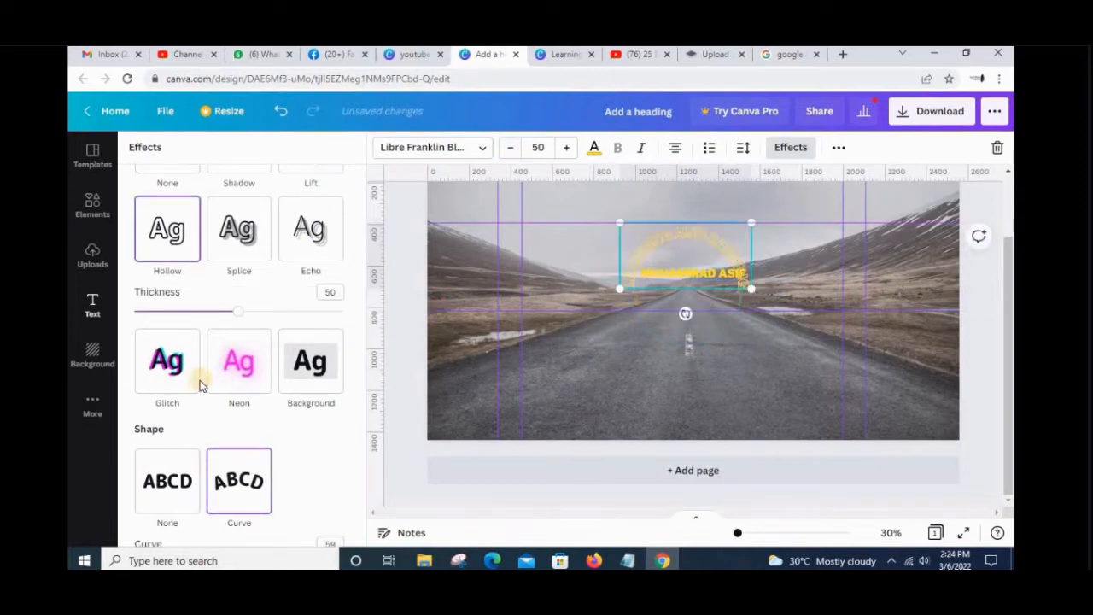
scroll(273, 316, "up", 3)
left_click(300, 255)
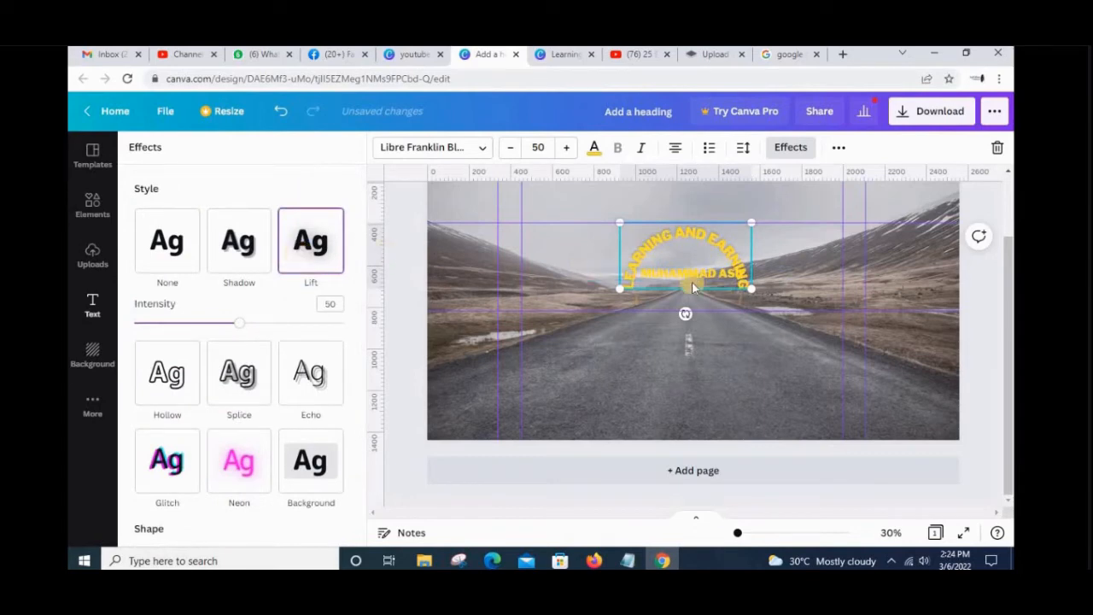
- Change the name line's text color to red
left_click(685, 275)
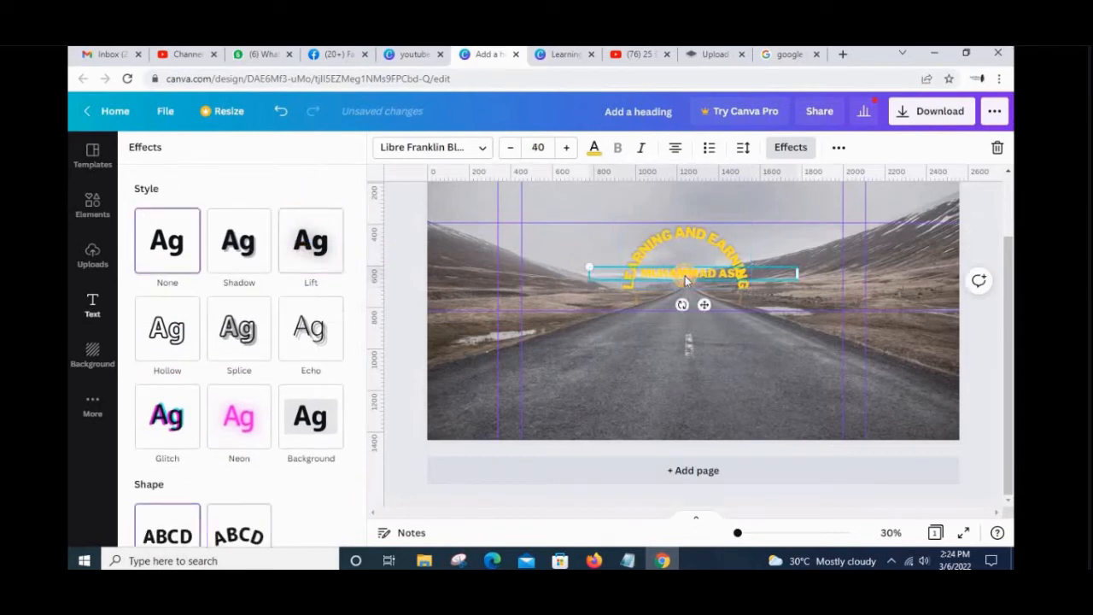
left_click(592, 148)
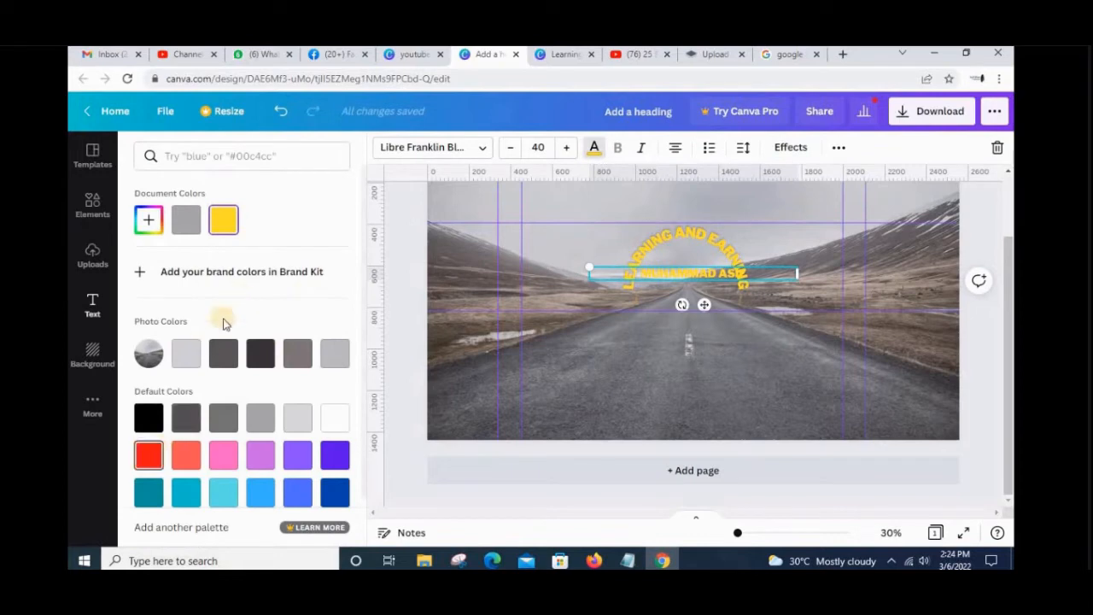
left_click(148, 452)
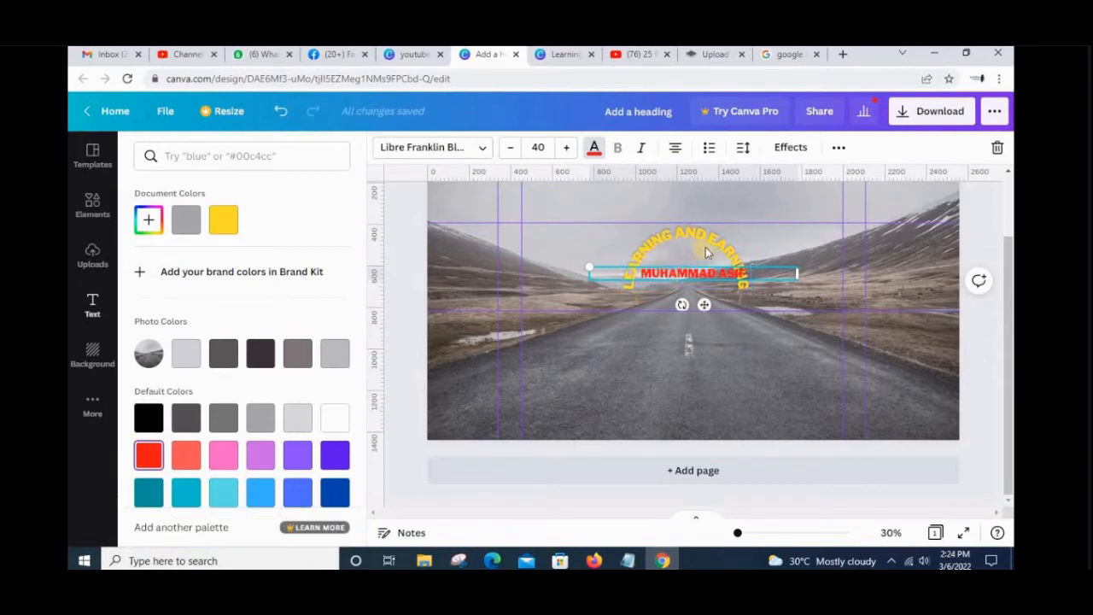
key("Escape")
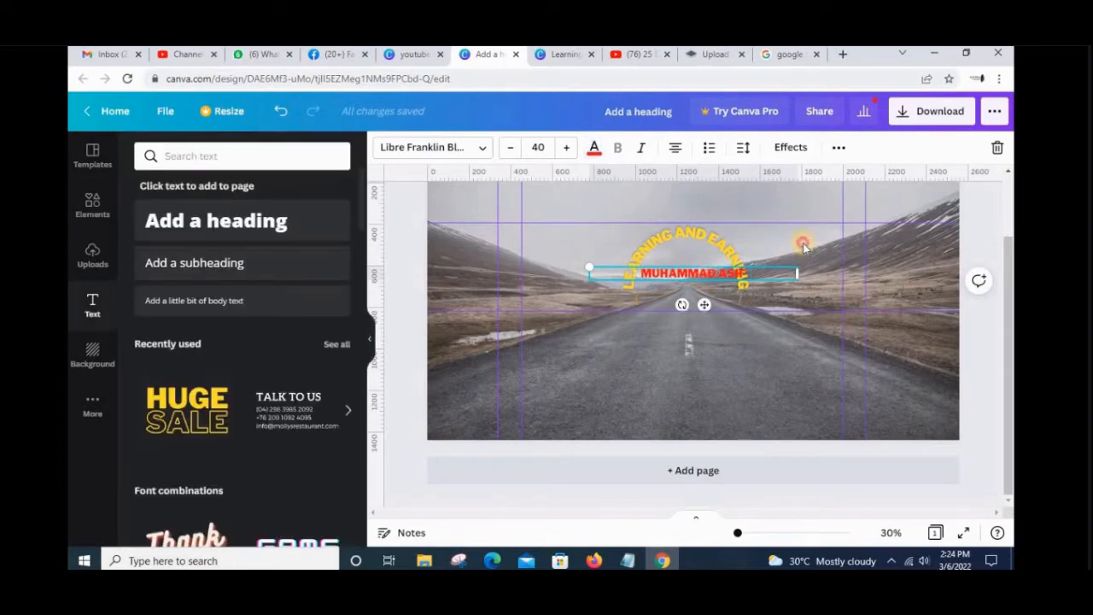
- Nudge the name line slightly down and left to centre it between the ends of the curved title
left_click(779, 306)
left_click(709, 274)
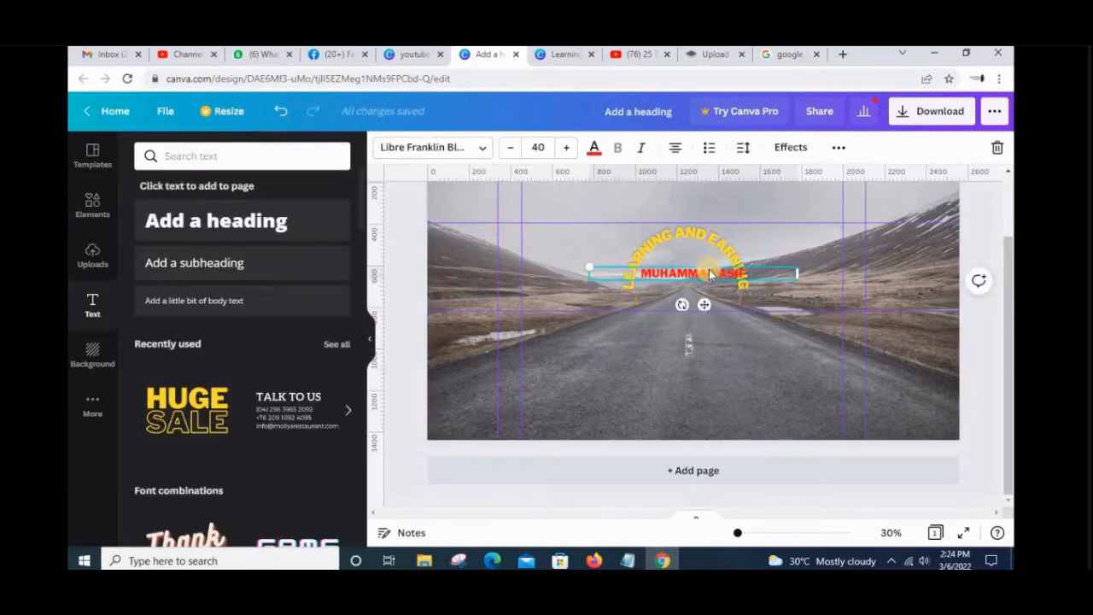
key("Down")
key("Down")
key("Down")
key("Down")
key("Down")
key("Down")
key("Down")
key("Down")
key("Down")
key("Down")
key("Down")
key("Down")
key("Down")
key("Down")
key("Down")
key("Down")
key("Down")
key("Down")
key("Down")
key("Down")
key("Left")
key("Left")
key("Left")
key("Left")
key("Left")
key("Left")
key("Left")
key("Left")
key("Left")
key("Left")
key("Left")
key("Left")
key("Left")
key("Left")
key("Left")
key("Left")
key("Left")
key("Left")
key("Left")
key("Left")
key("Left")
key("Left")
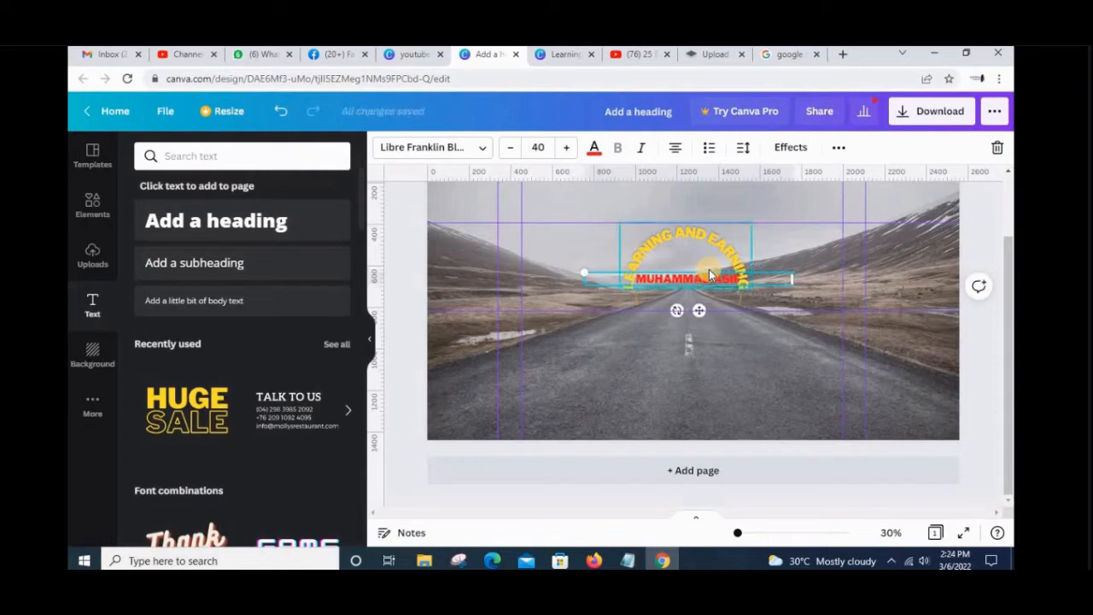
- Make the name line's text slightly smaller so it fits inside the arch of the title
left_click(691, 227)
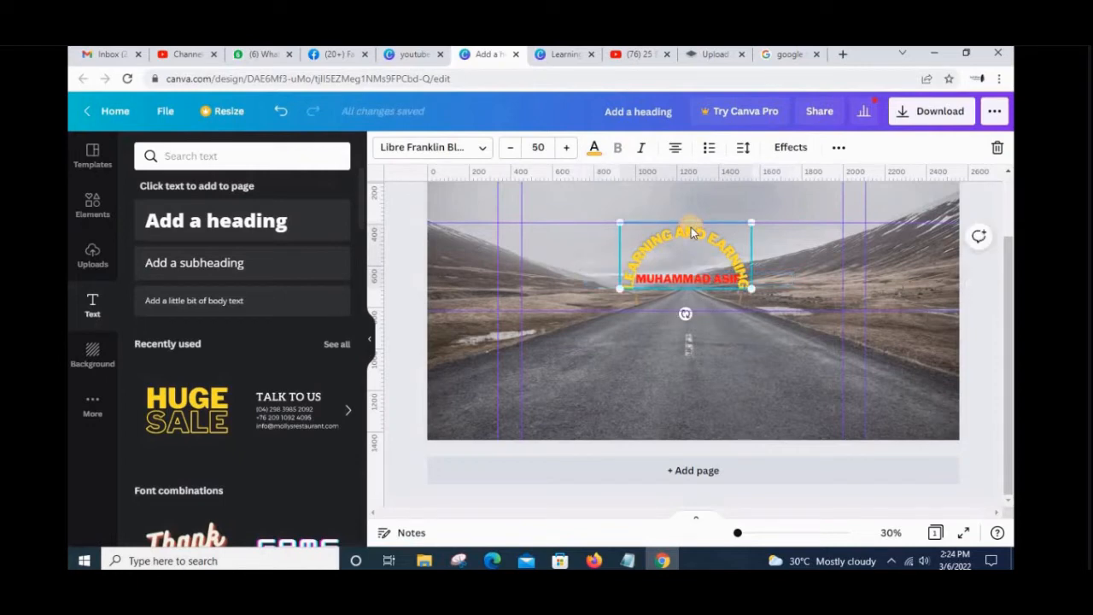
left_click(692, 281)
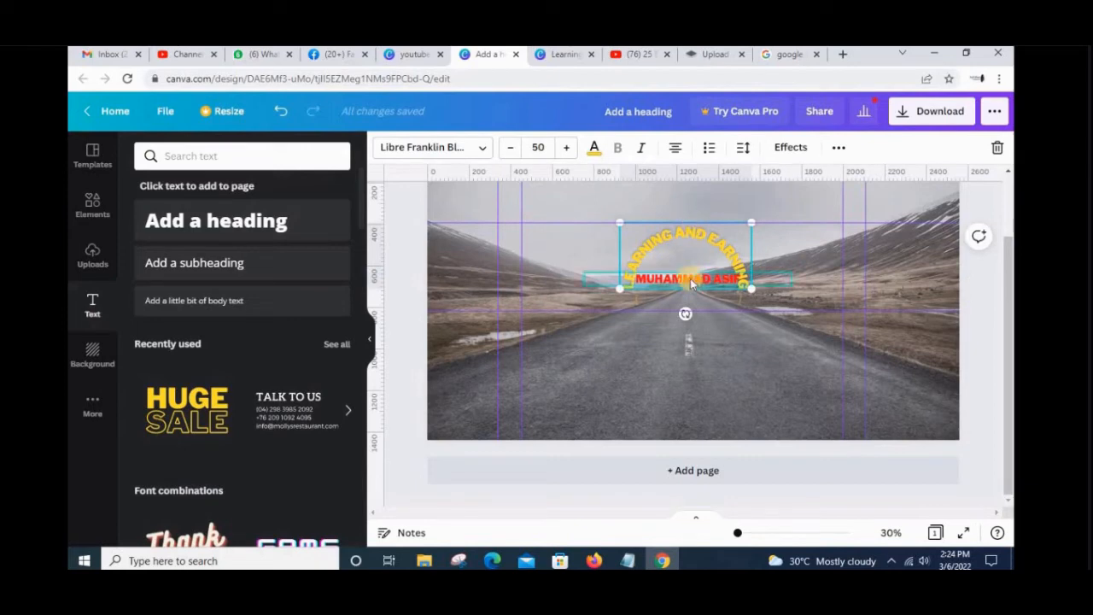
left_click(503, 157)
left_click(504, 159)
left_click(502, 157)
left_click(504, 288)
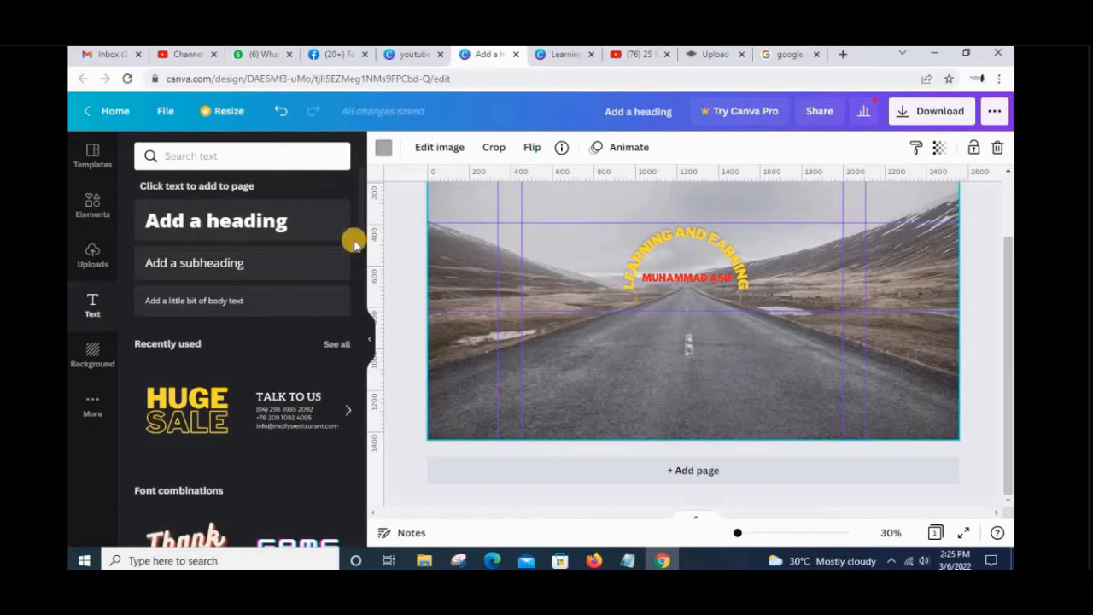
- Add the uploaded cutout photo of the man in dark clothing to the banner and move it to the left
left_click(84, 261)
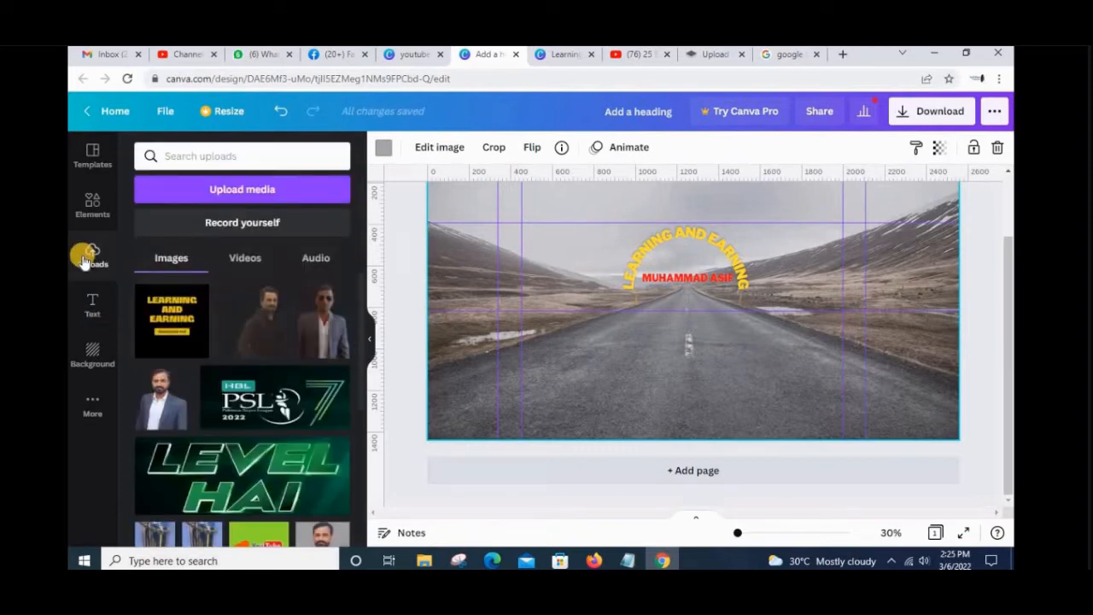
left_click(267, 314)
left_click_drag(622, 319, 561, 318)
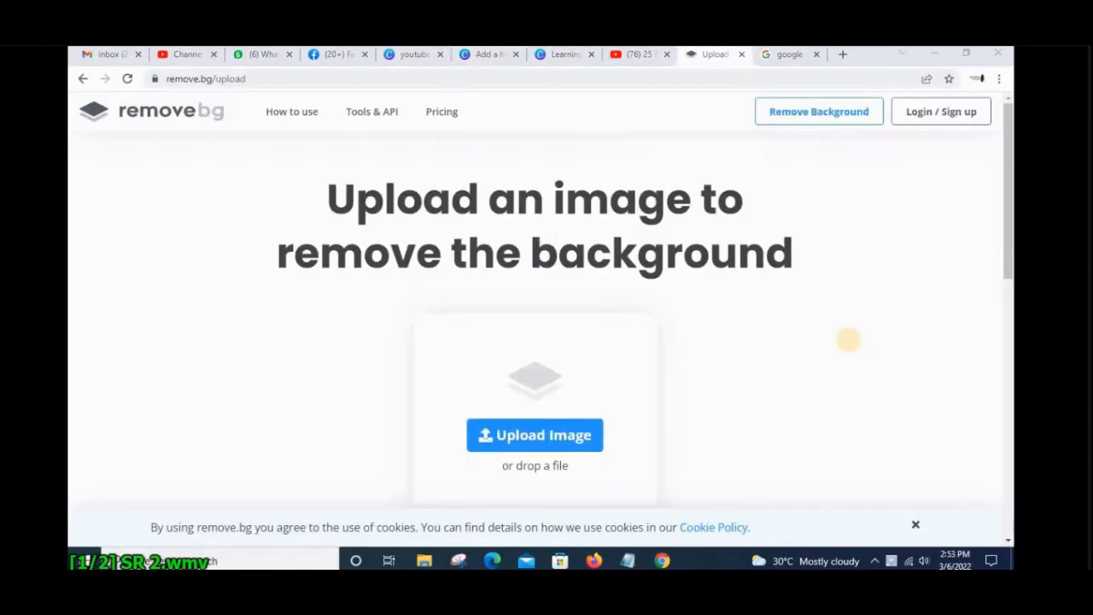
- Upload the photo "WhatsApp Image 2022-03-05 at 4.24.12 PM" to remove.bg to strip its background
scroll(591, 385, "down", 1)
scroll(568, 348, "up", 1)
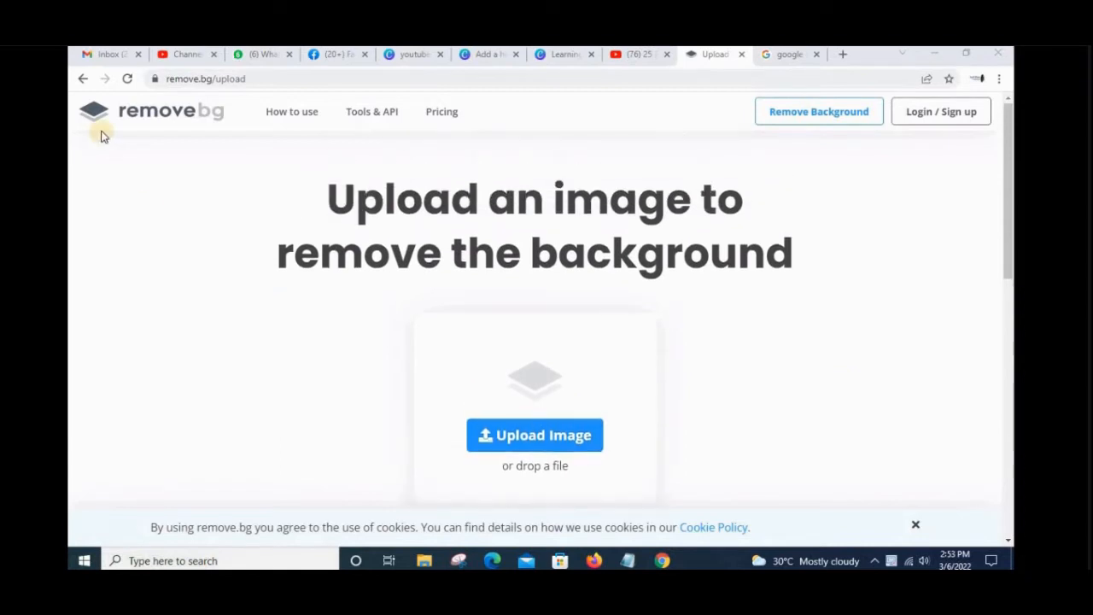
left_click(577, 448)
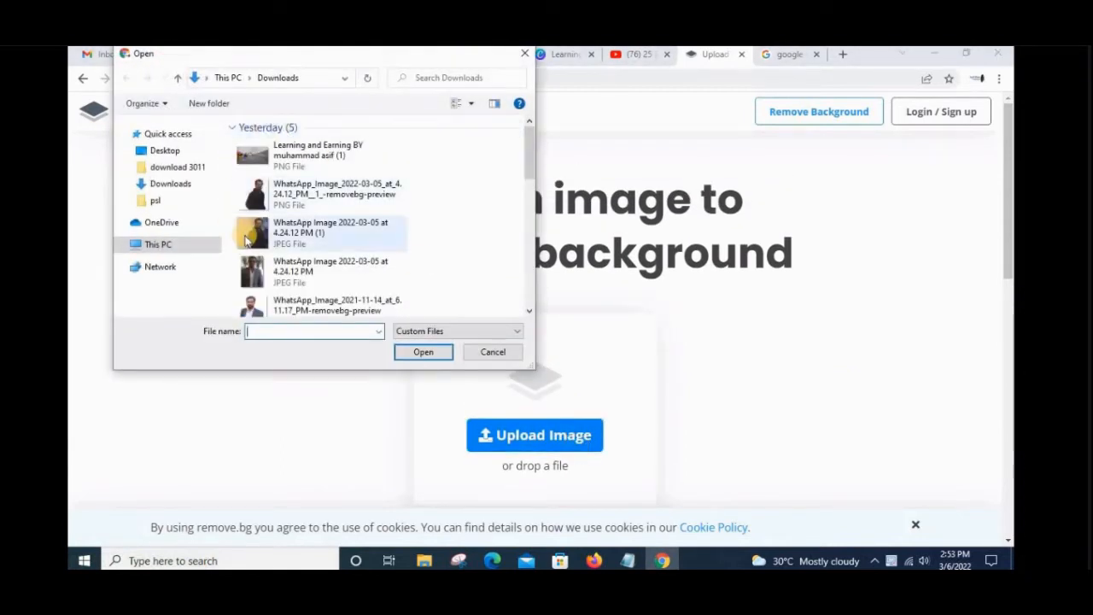
double_click(253, 267)
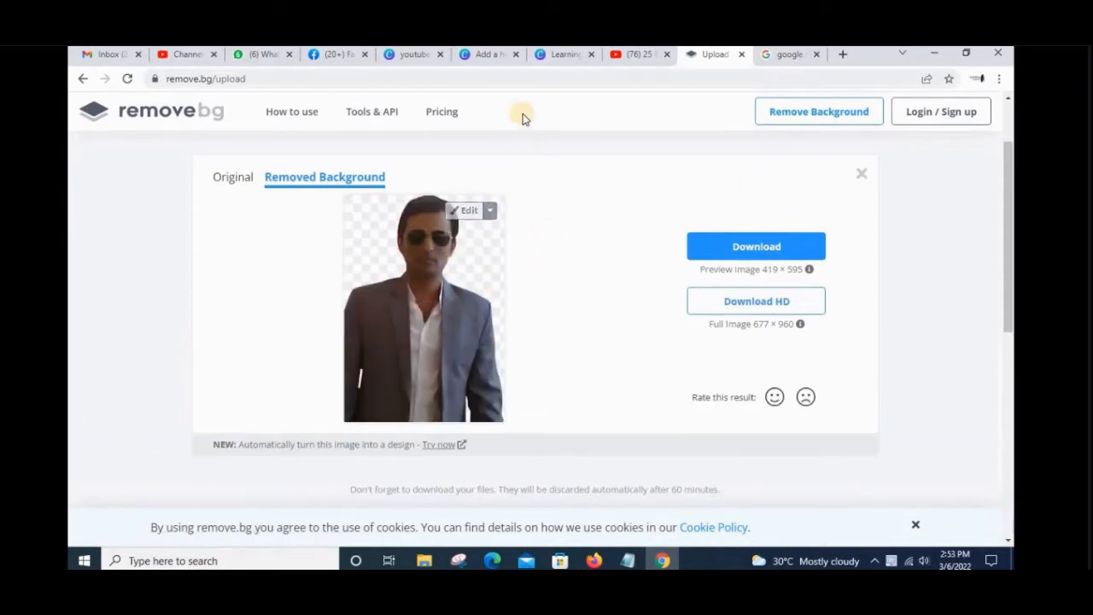
- Switch back to the Canva banner and shrink the portrait of the man in dark clothing to about 389 × 389
left_click(551, 57)
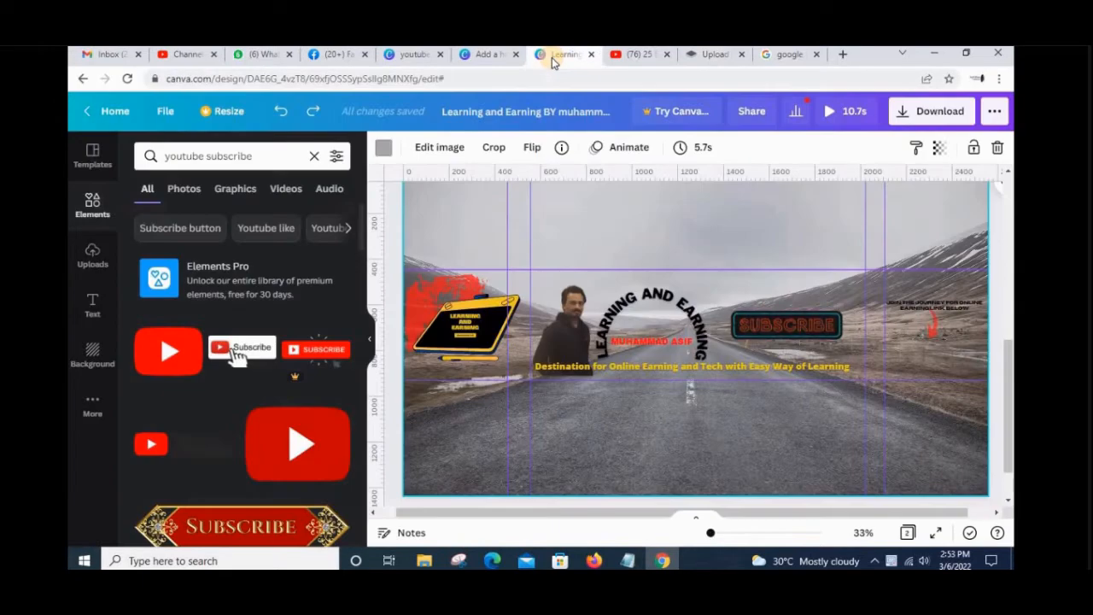
left_click(478, 58)
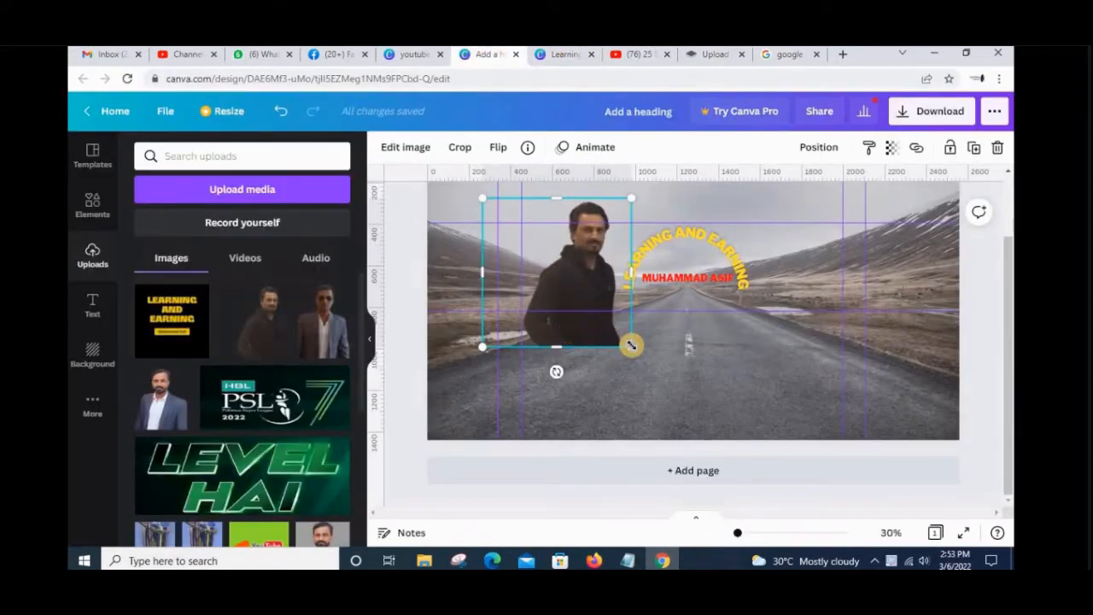
left_click_drag(631, 345, 595, 275)
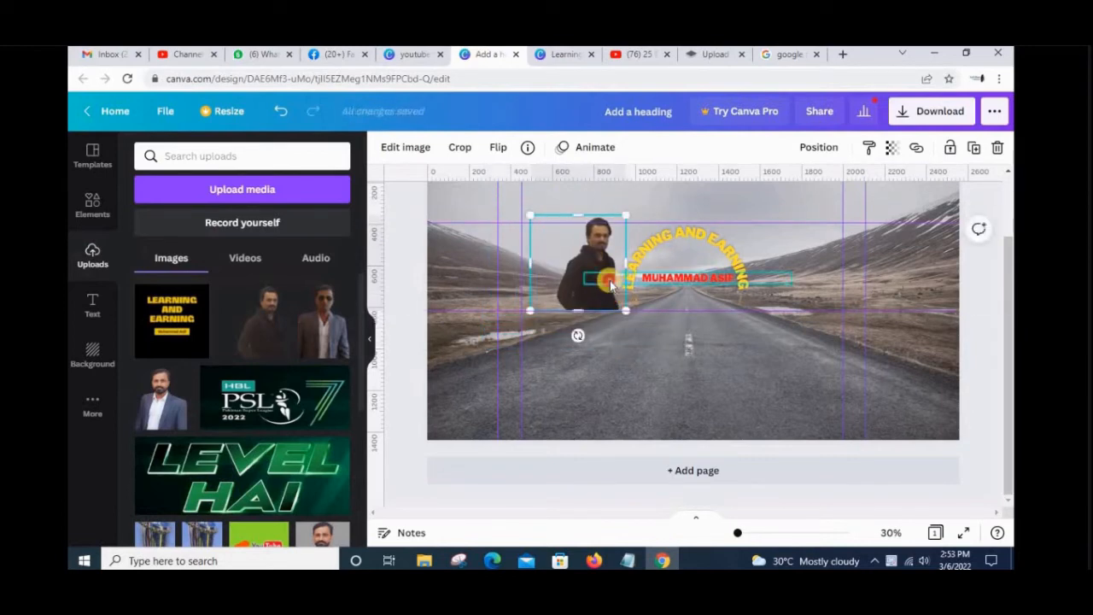
left_click(609, 280)
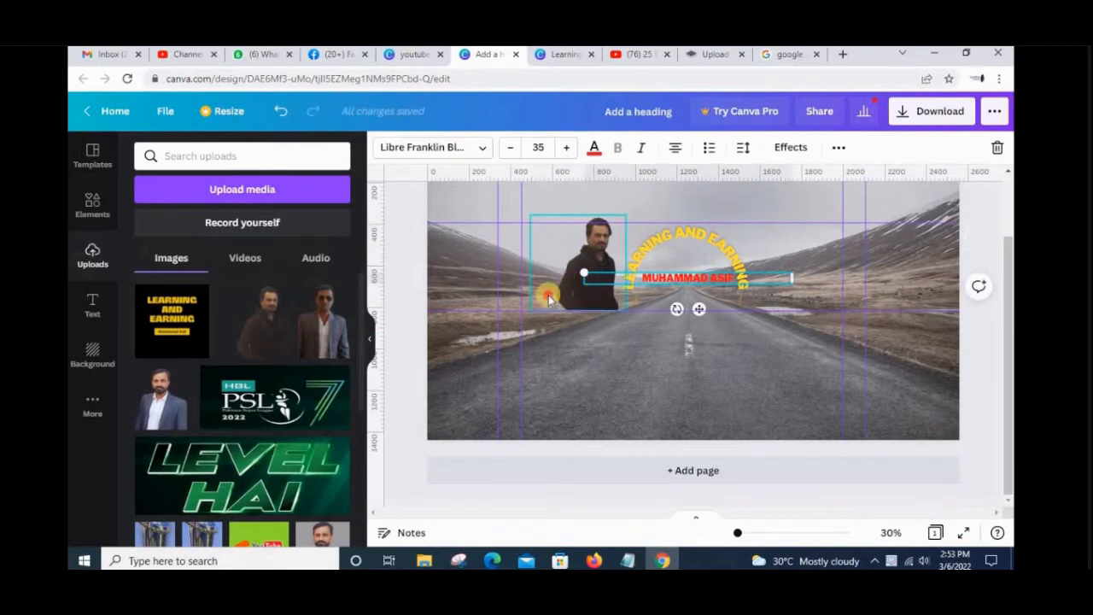
left_click(611, 305)
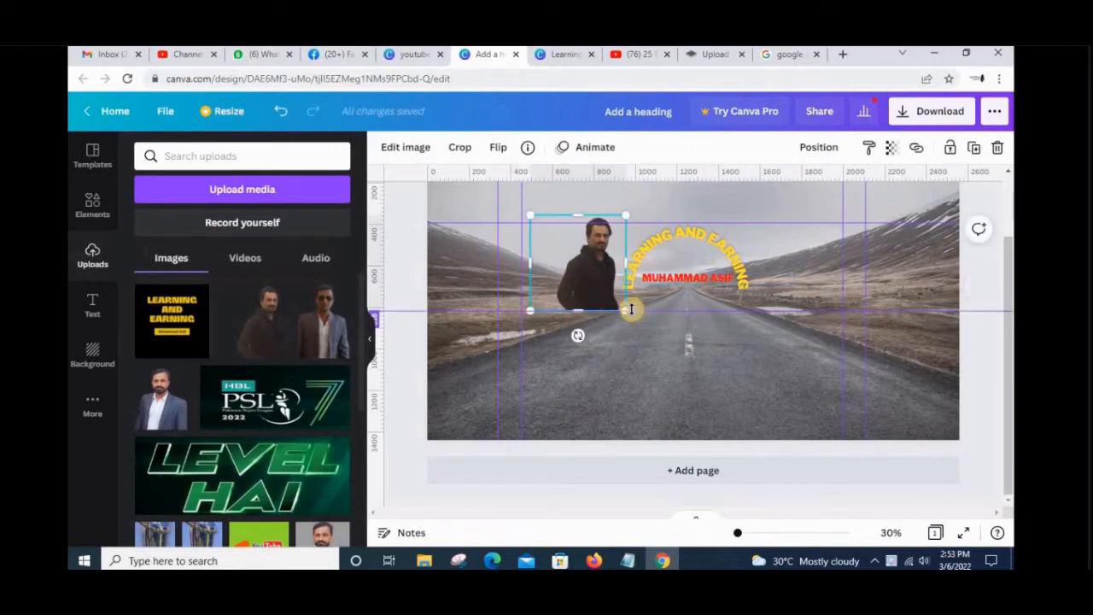
left_click_drag(627, 210, 617, 222)
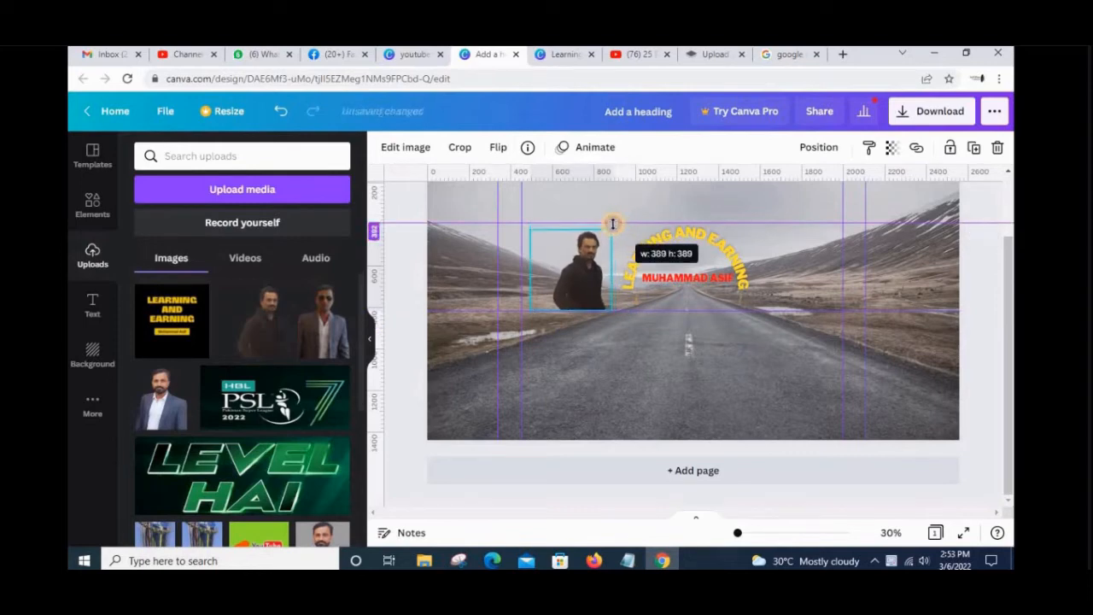
- Nudge the portrait until it stands just beside the left end of the curved title, and deselect it
mouse_move(590, 258)
left_mouse_down()
mouse_move(574, 258)
mouse_move(586, 265)
left_mouse_up()
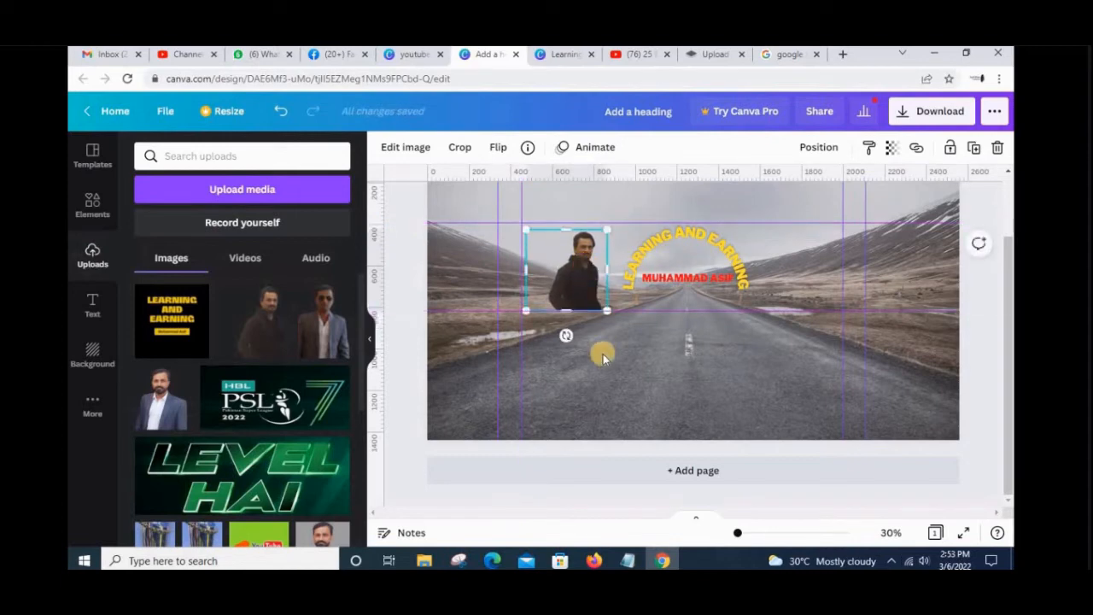
key("Right")
key("Right")
key("Right")
key("Right")
key("Right")
key("Right")
key("Right")
key("Right")
key("Right")
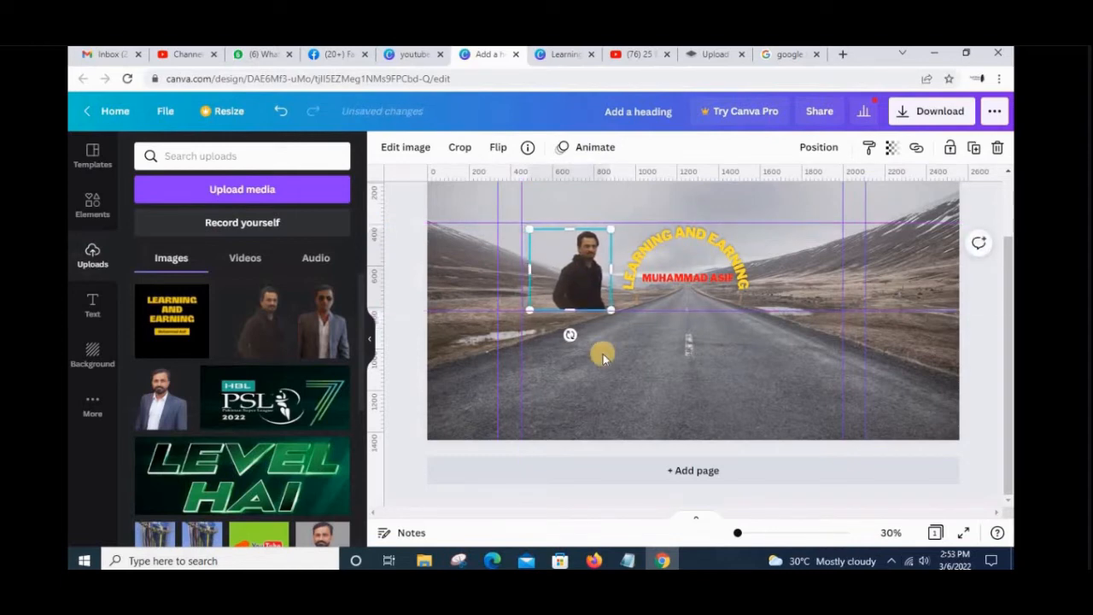
key("Right")
key("Right")
key("Right")
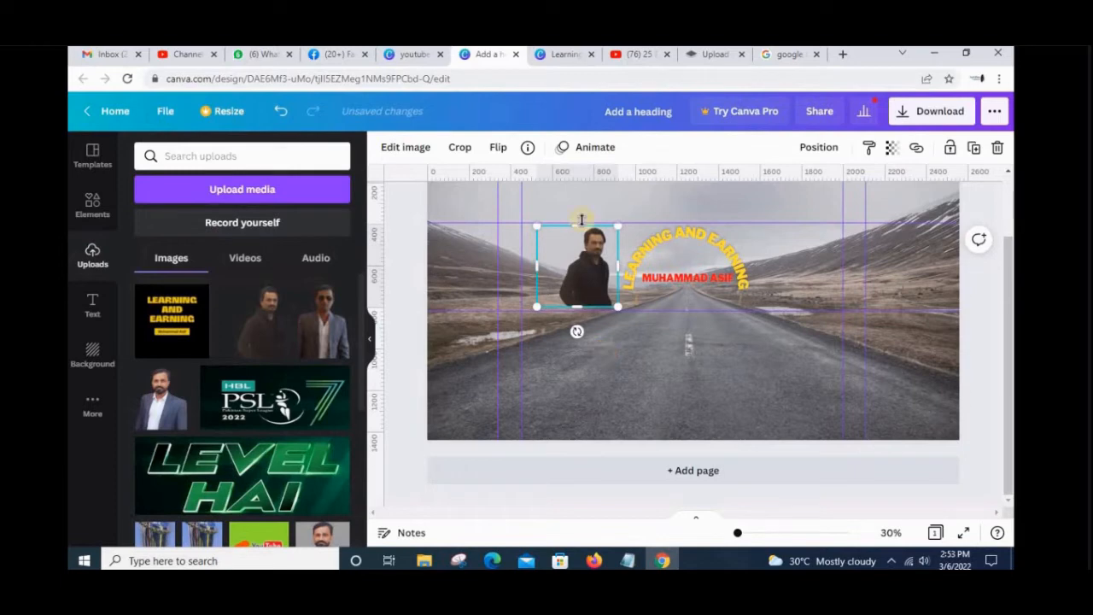
left_click(582, 348)
left_click(639, 296)
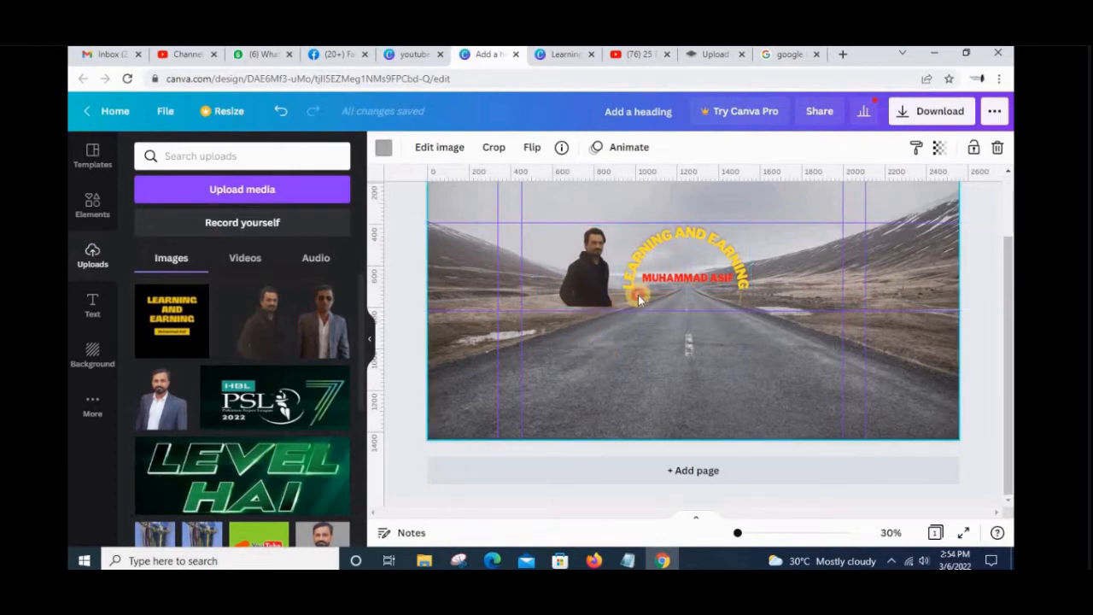
- Add a heading reading "Destination for Online Earning and Tech with Easy Way of Learning"
left_click(92, 305)
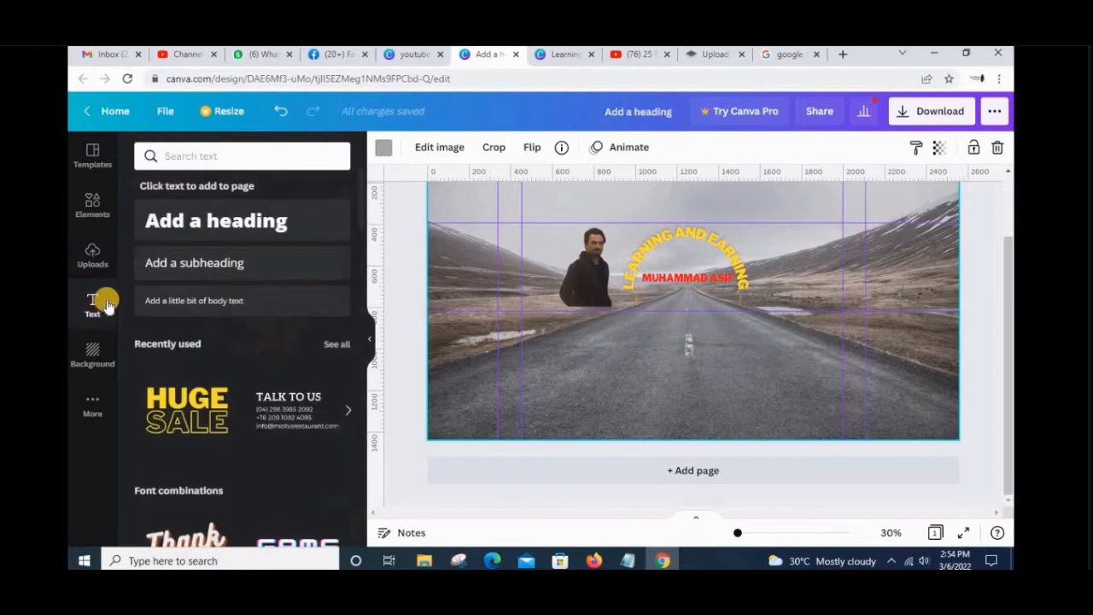
left_click(184, 227)
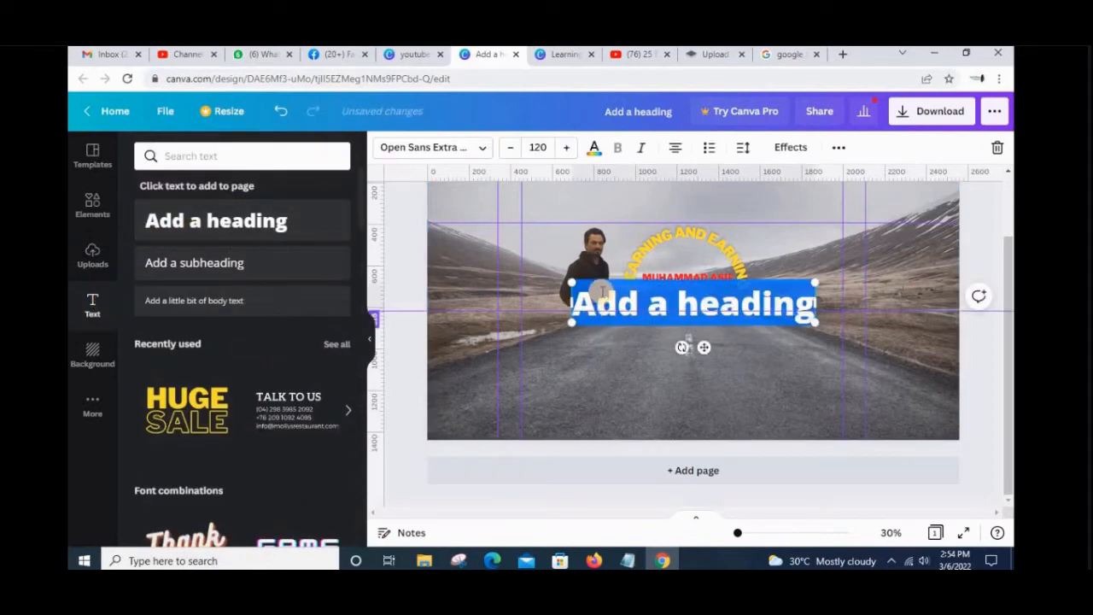
type("DE")
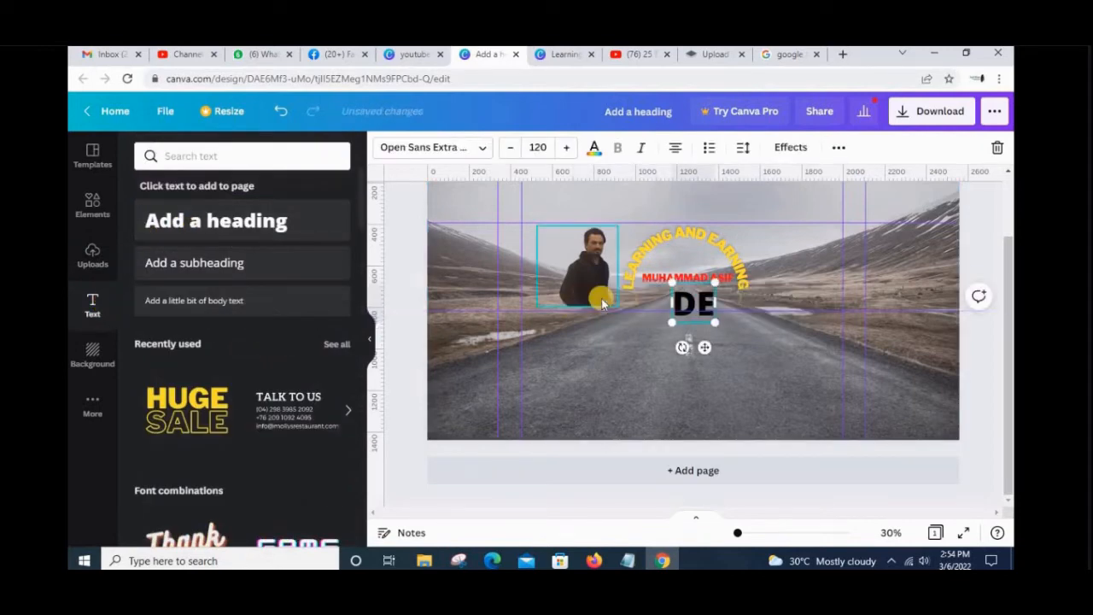
type("S")
type("Destination for Online Earning and Tech with Easy Way of Learning")
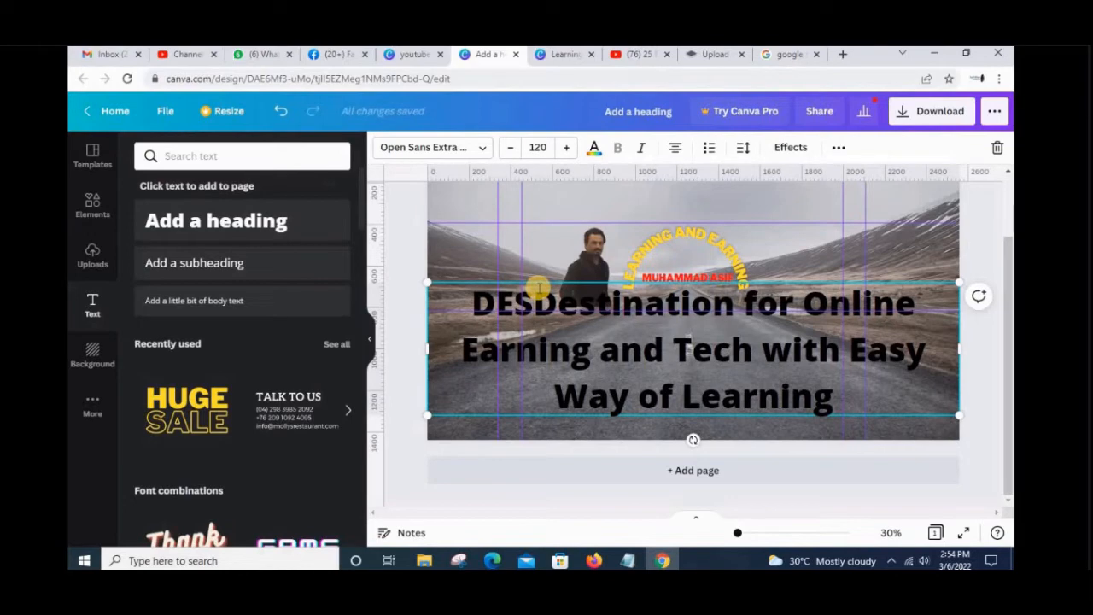
left_click(774, 240)
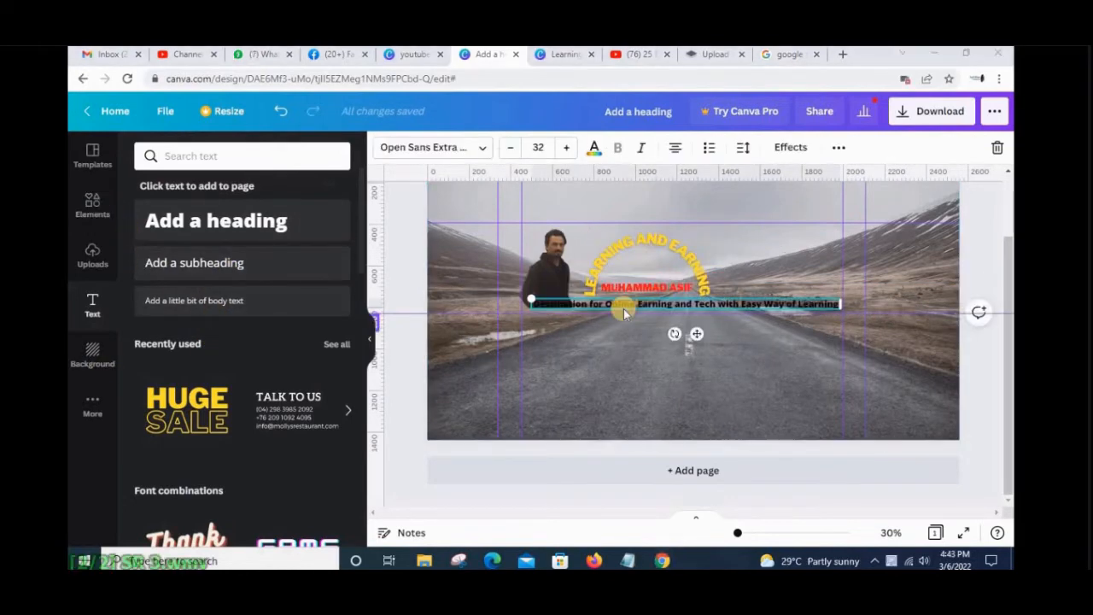
- Change the tagline's text color to the same yellow as the curved title and deselect it
left_click(598, 147)
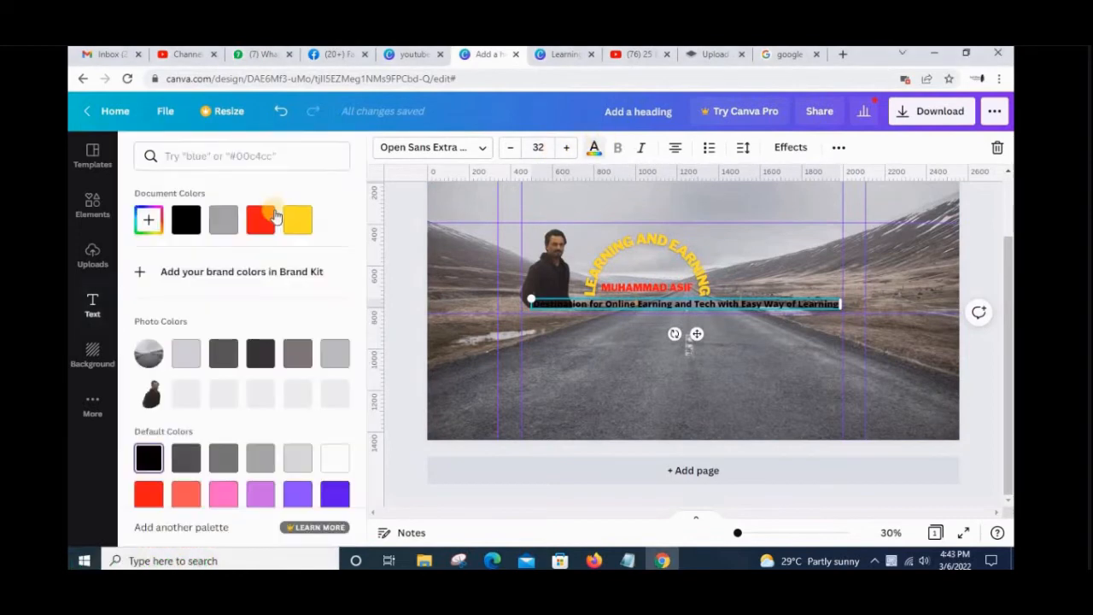
left_click(304, 223)
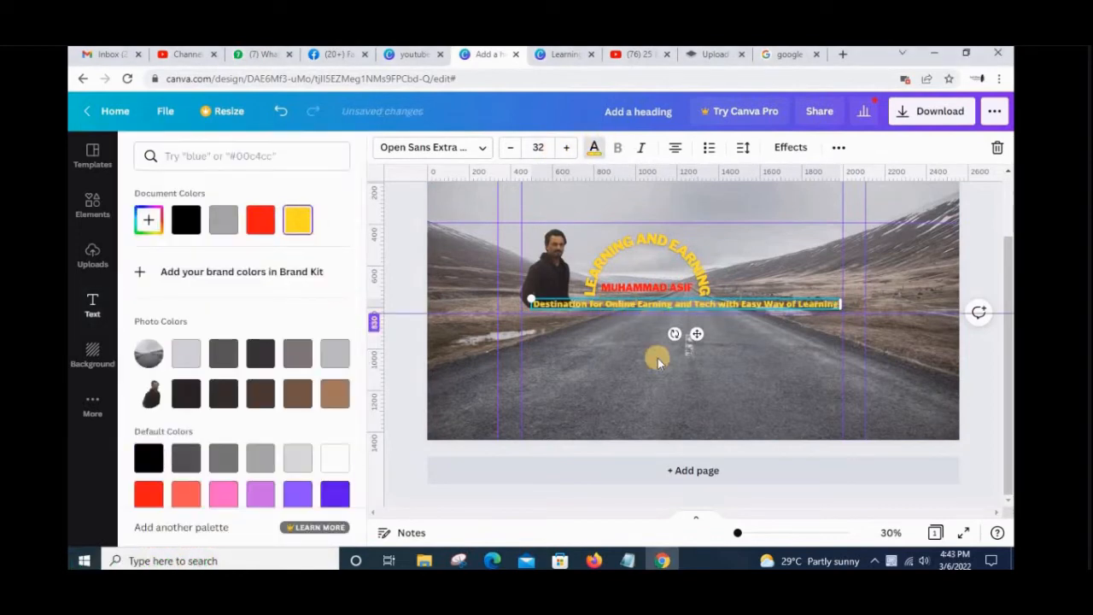
left_click(732, 268)
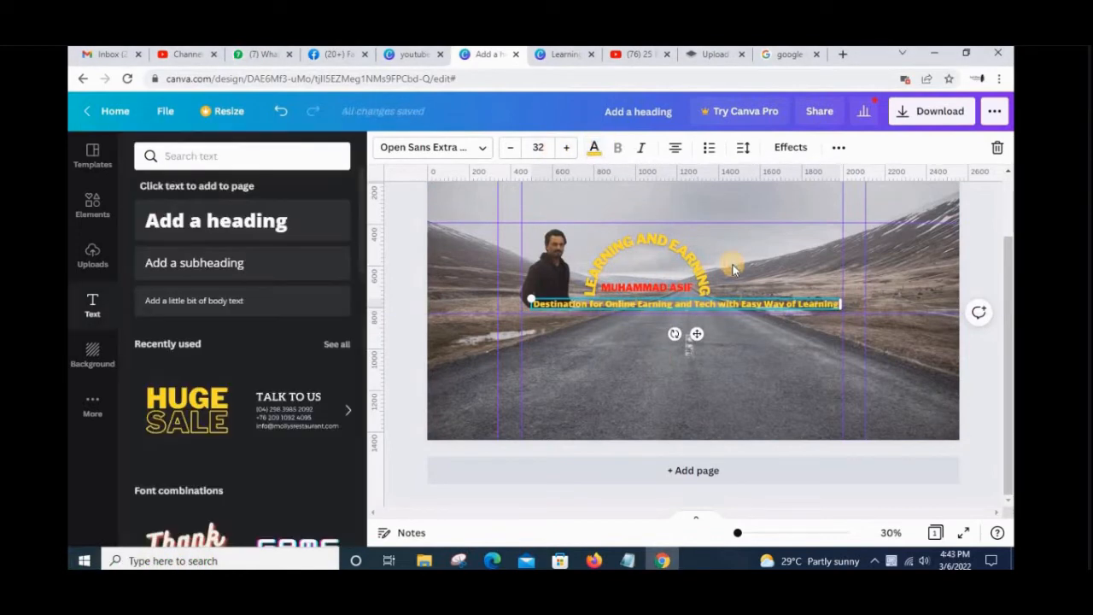
left_click(707, 400)
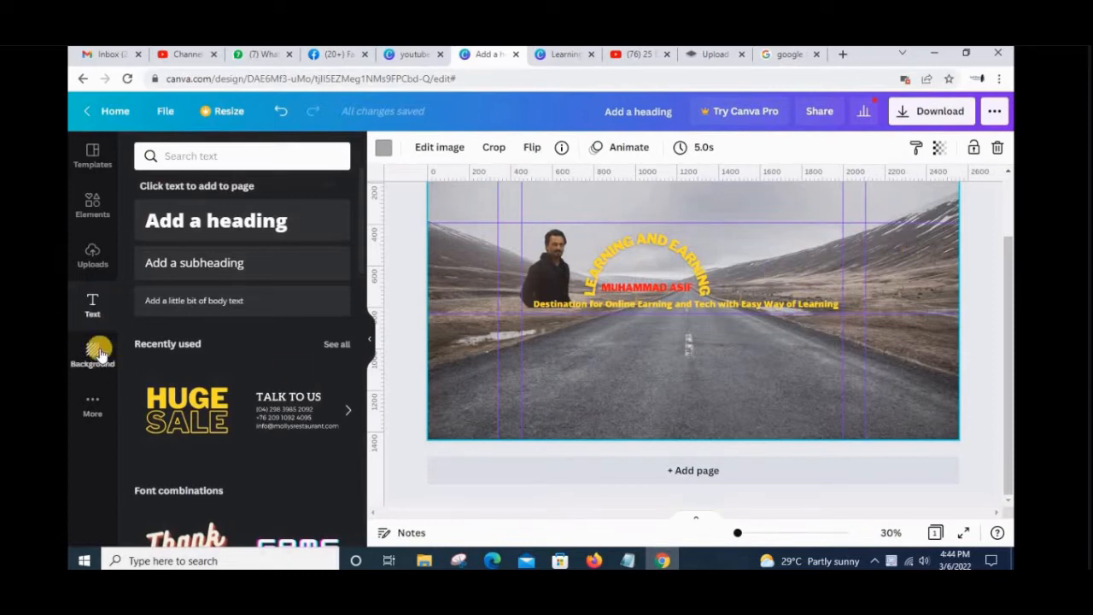
- Look through the arrow graphics and photos, clear the search and browse the general element categories
left_click(95, 208)
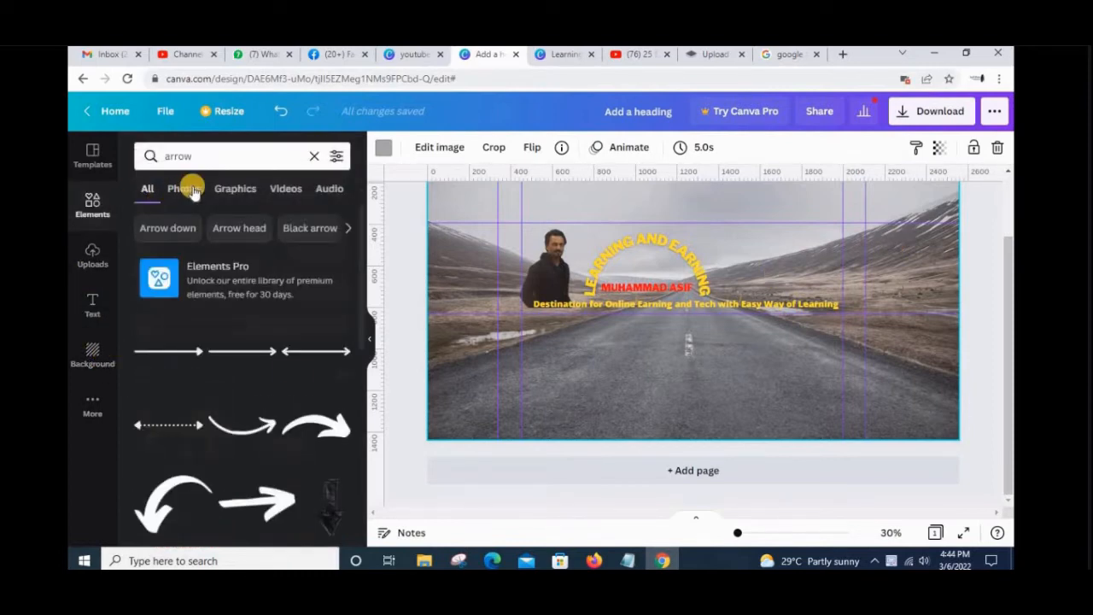
left_click(229, 189)
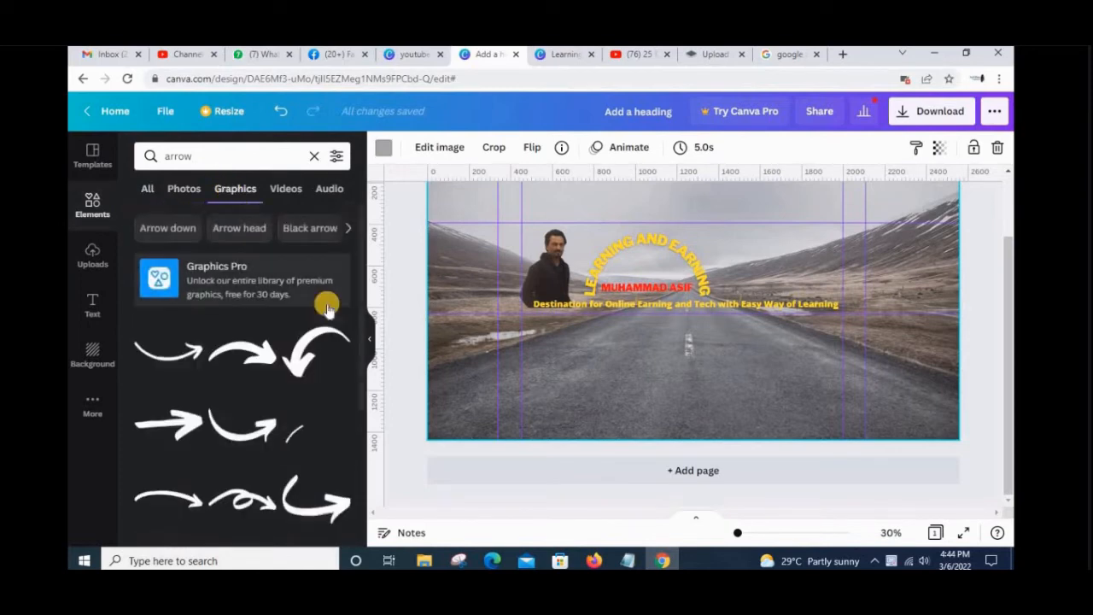
scroll(327, 309, "down", 5)
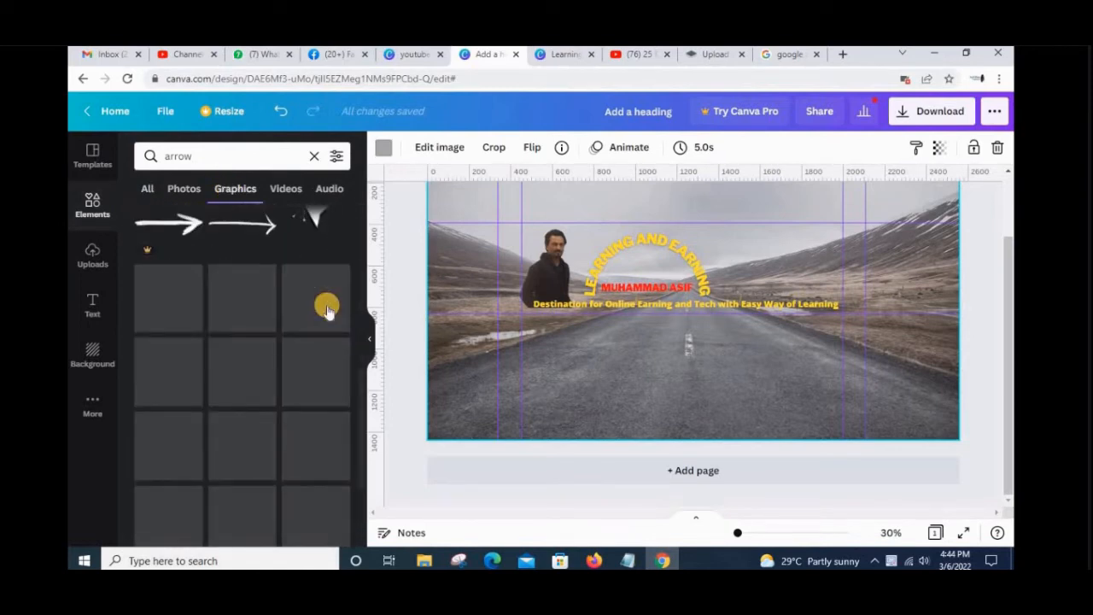
left_click(188, 190)
scroll(311, 340, "down", 5)
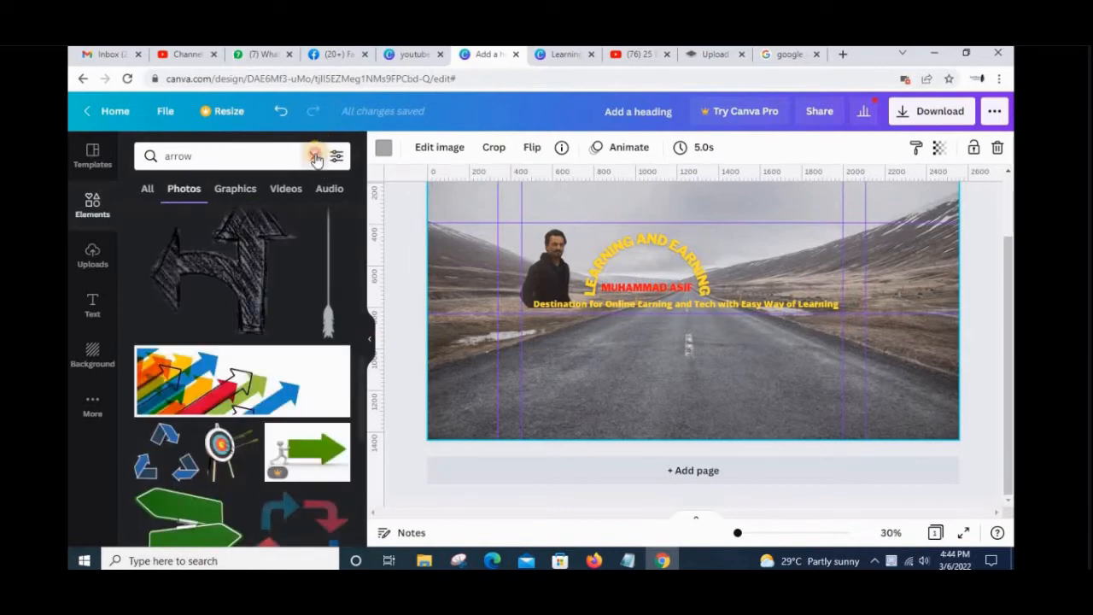
left_click(313, 157)
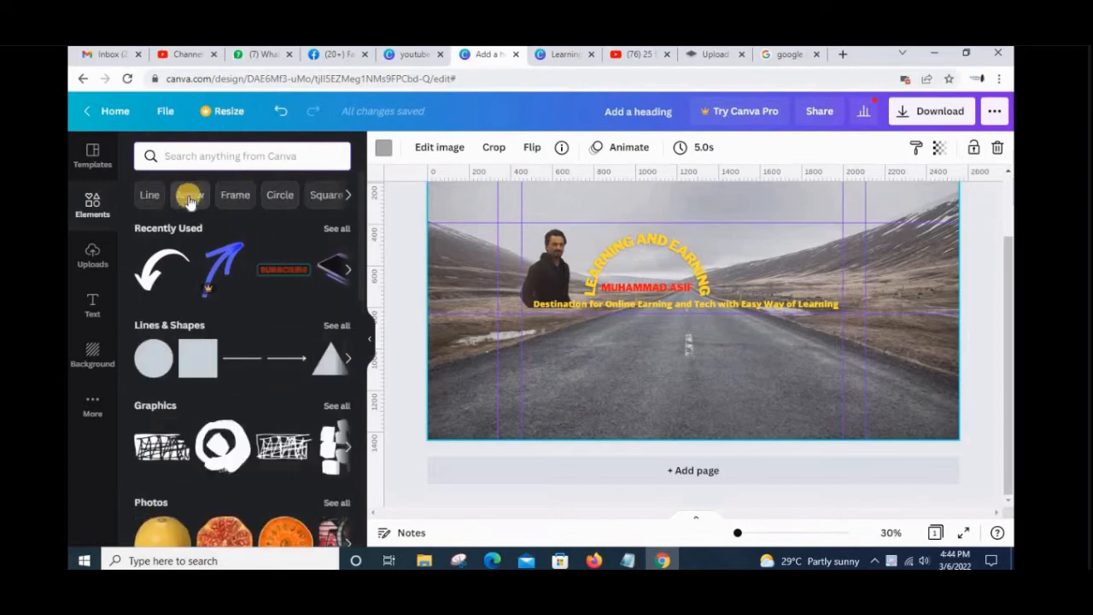
scroll(230, 397, "down", 2)
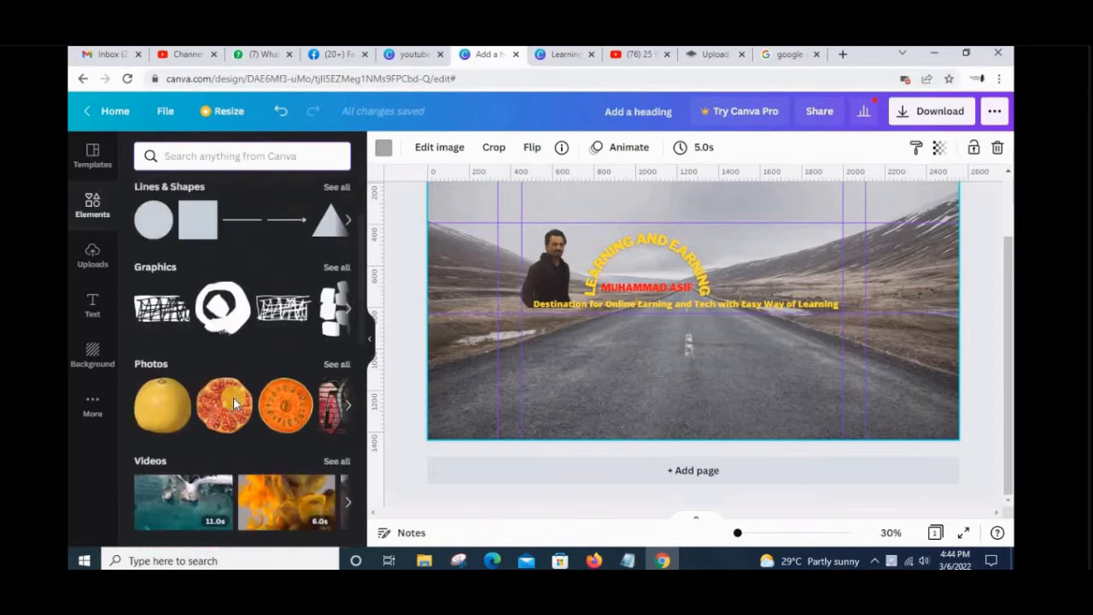
scroll(235, 403, "down", 7)
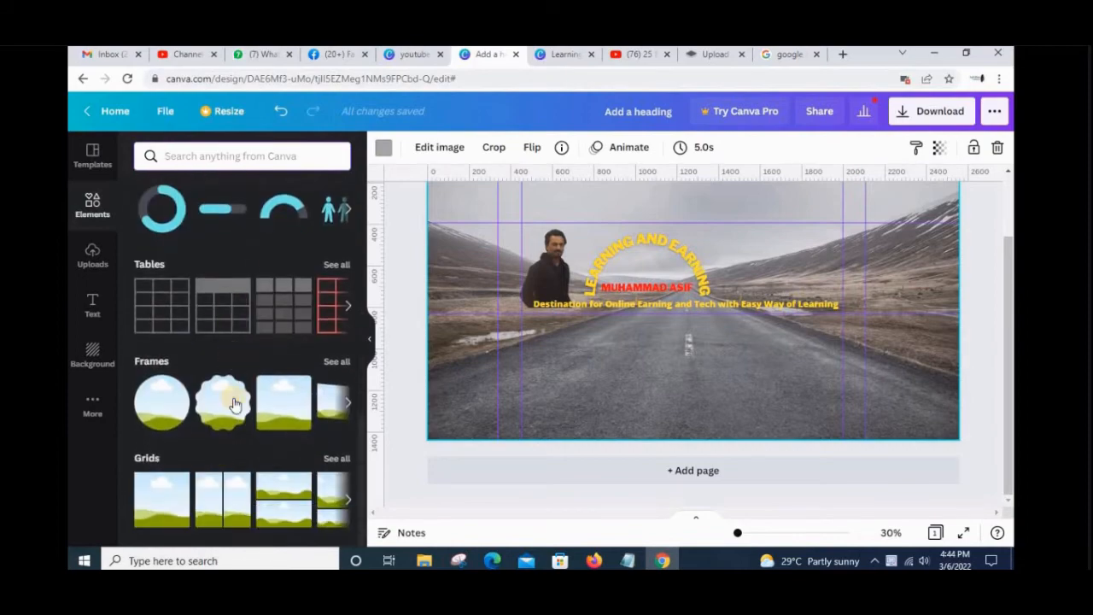
scroll(235, 401, "up", 9)
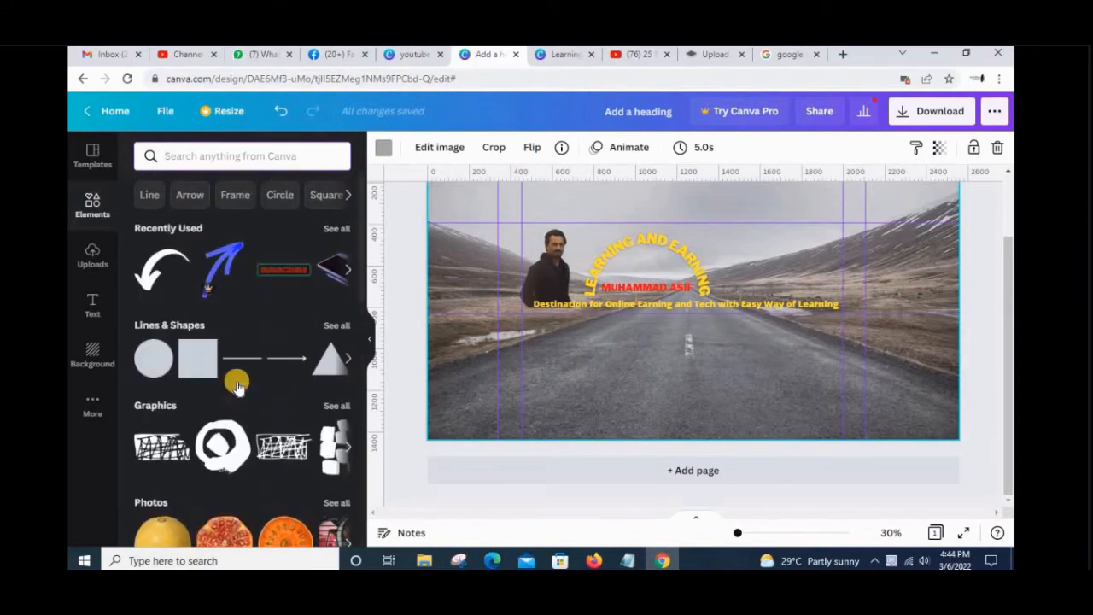
- Add the recently used brush-stroke square, place it reduced to the left of the portrait and color it red
left_click(348, 270)
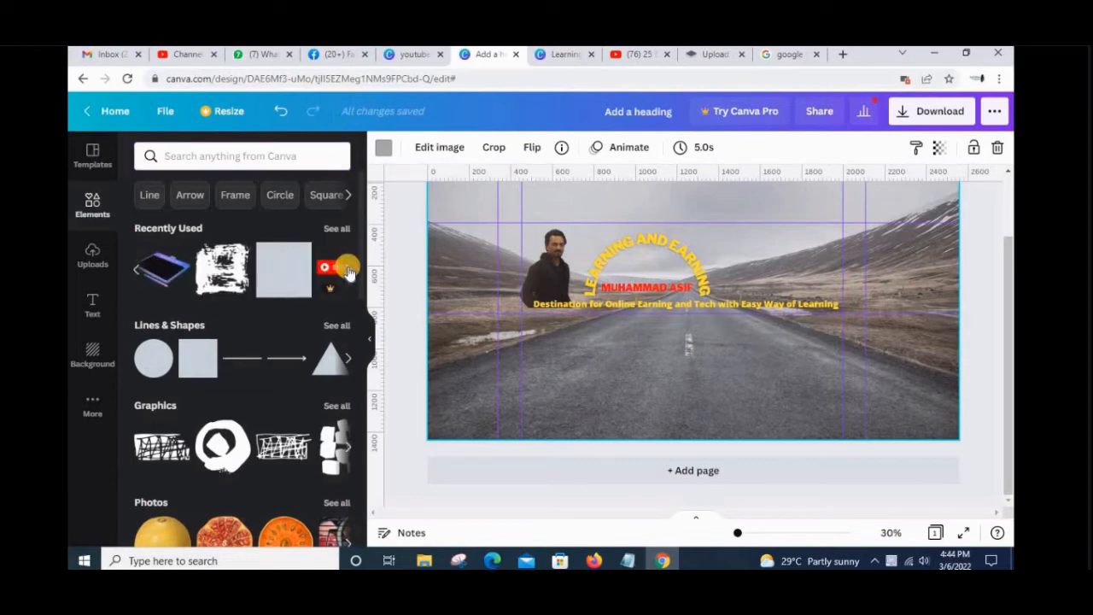
left_click(216, 267)
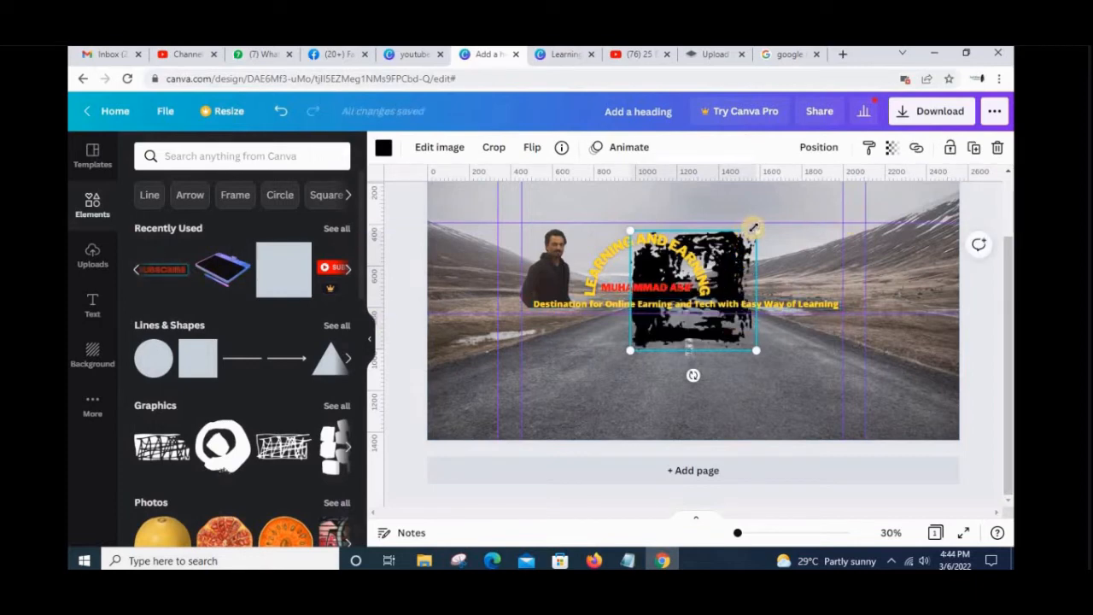
left_click_drag(756, 229, 707, 280)
mouse_move(681, 340)
left_mouse_down()
mouse_move(501, 317)
mouse_move(479, 289)
left_mouse_up()
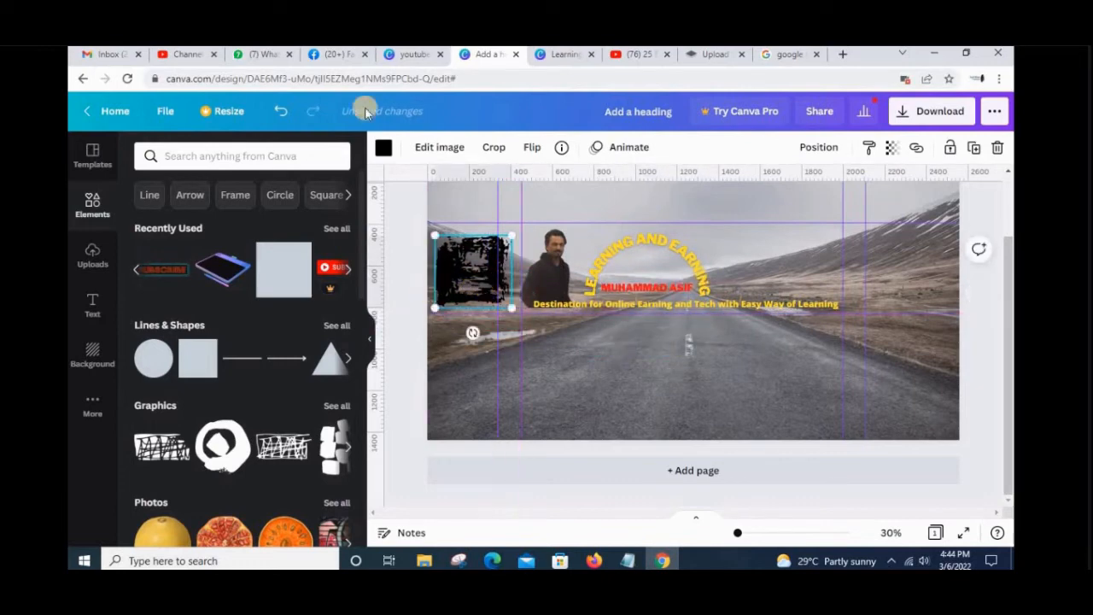
left_click(383, 152)
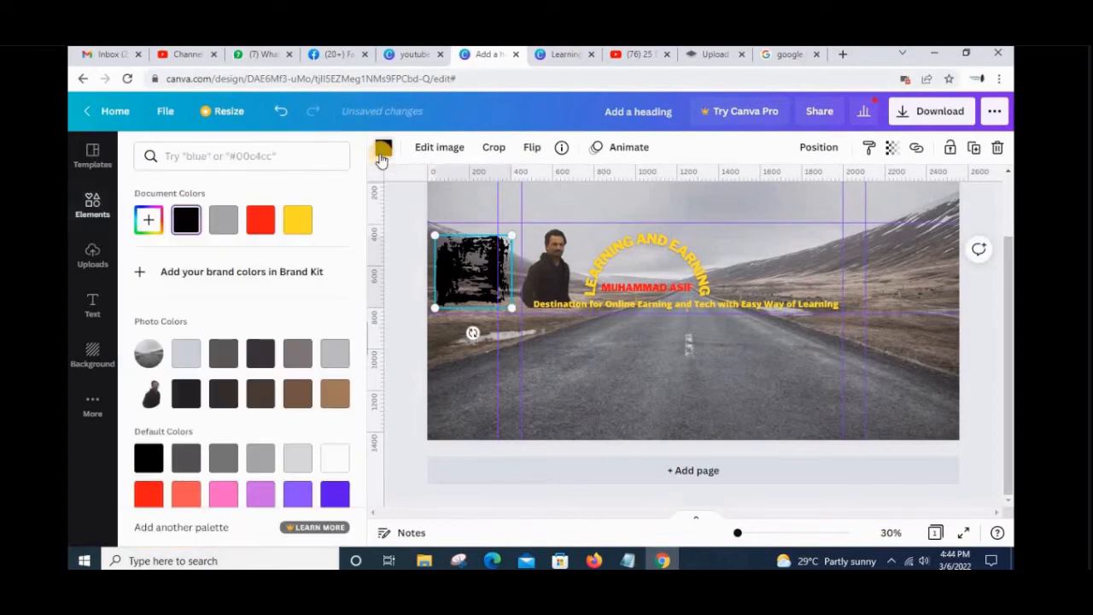
left_click(255, 229)
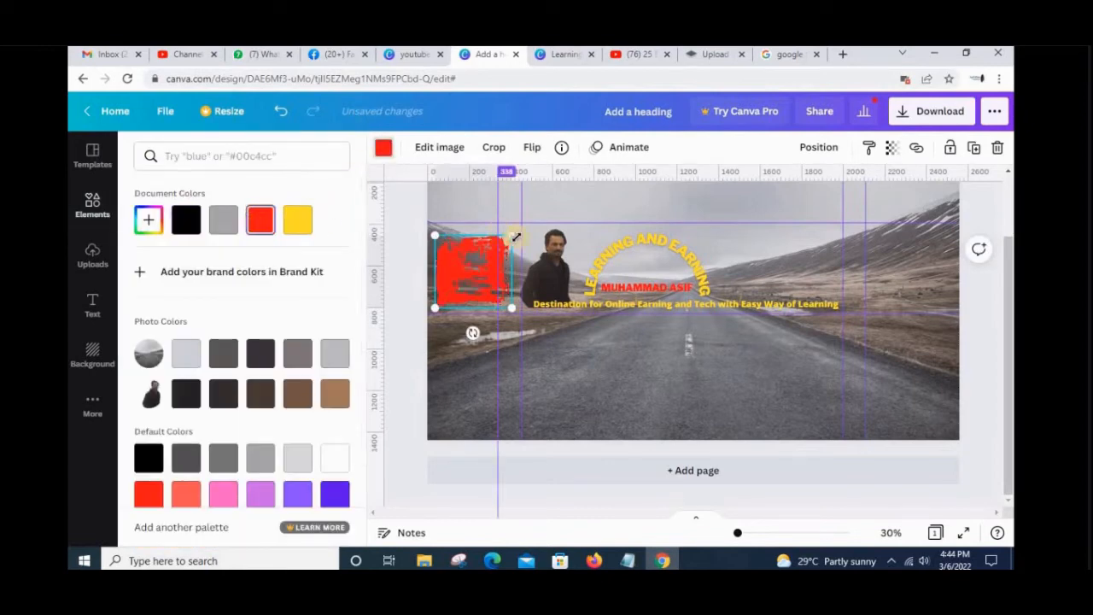
- Add the recently used tablet graphic, reduce it and place it over the red brush stroke beside the portrait
left_click(597, 216)
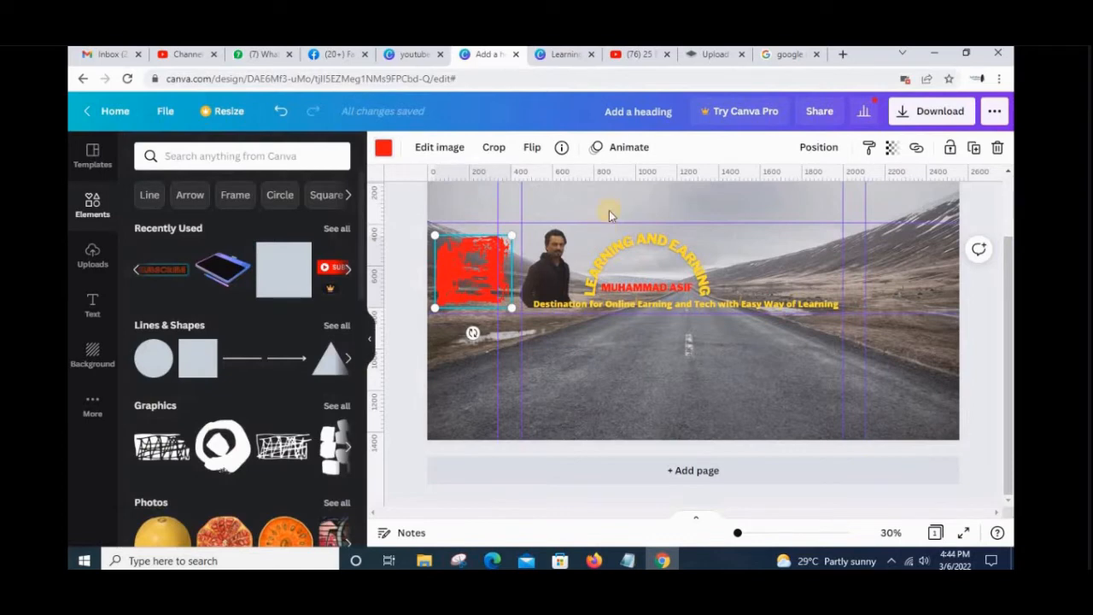
left_click(224, 270)
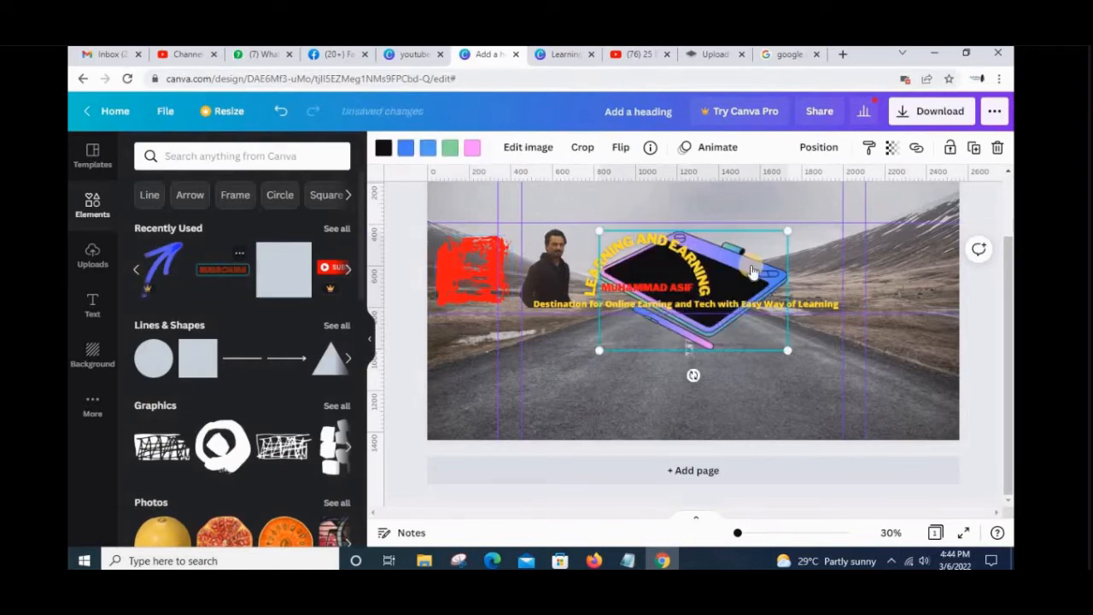
left_click_drag(749, 267, 664, 380)
left_click(603, 414)
mouse_move(608, 416)
left_mouse_down()
mouse_move(518, 347)
mouse_move(487, 257)
mouse_move(481, 267)
left_mouse_up()
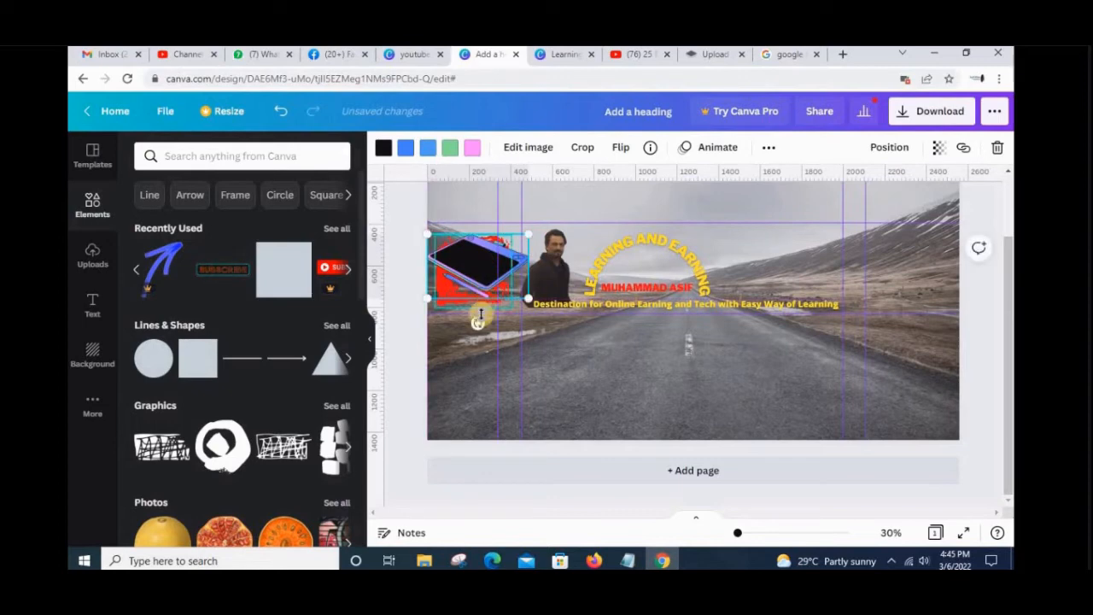
- Rotate the tablet graphic counterclockwise so it tilts upward and reposition it over the red brush stroke
mouse_move(476, 323)
left_mouse_down()
mouse_move(461, 322)
mouse_move(484, 320)
left_mouse_up()
left_click_drag(498, 314, 499, 319)
left_click_drag(489, 265, 486, 288)
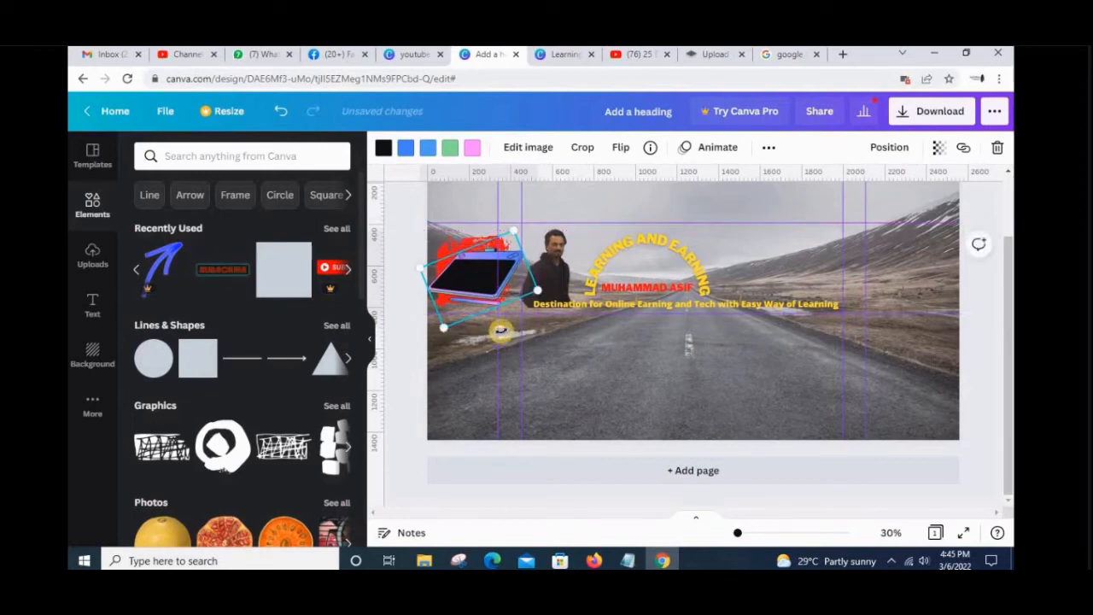
mouse_move(503, 327)
left_mouse_down()
mouse_move(512, 335)
mouse_move(505, 329)
left_mouse_up()
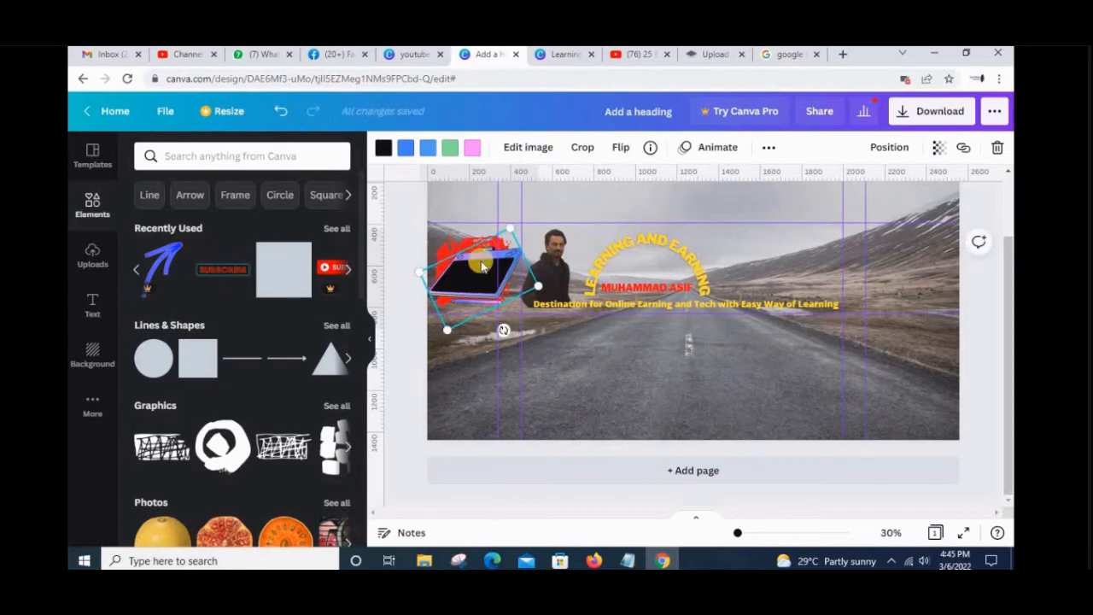
left_click(383, 147)
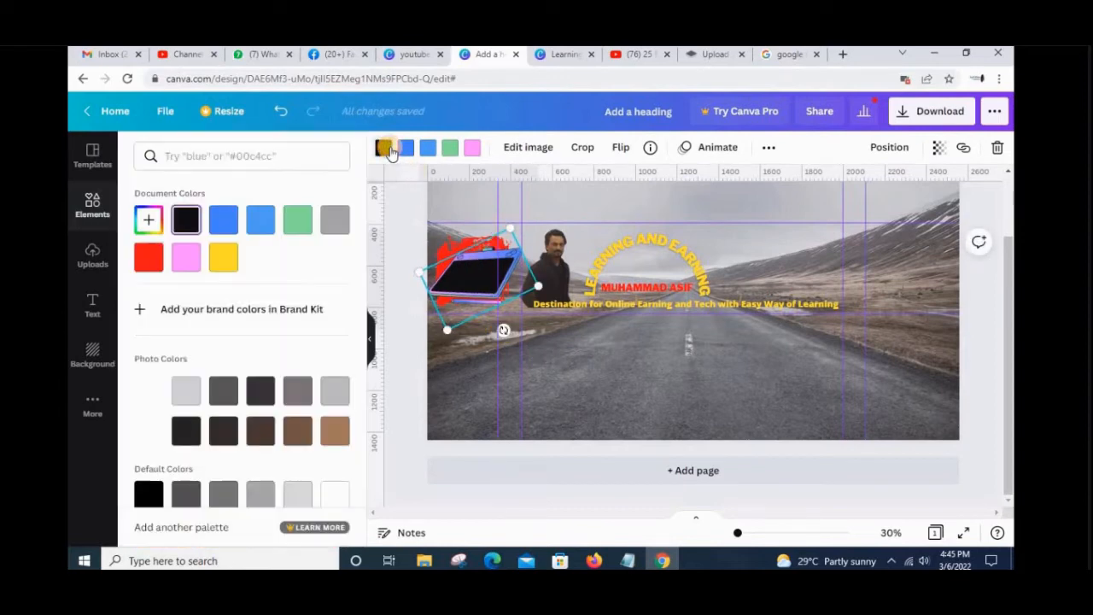
left_click(225, 258)
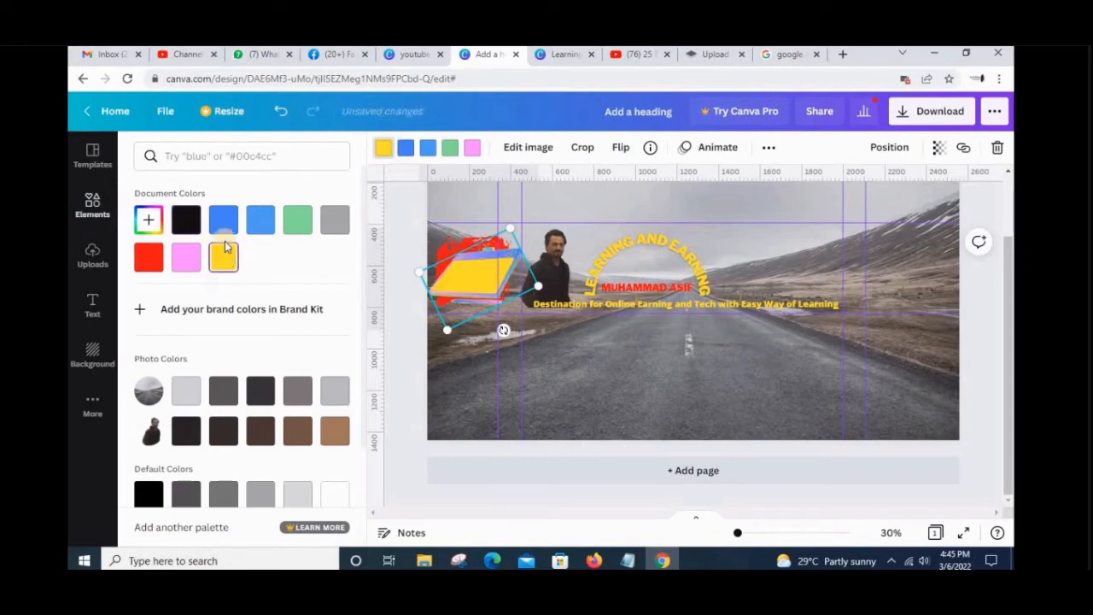
left_click(184, 219)
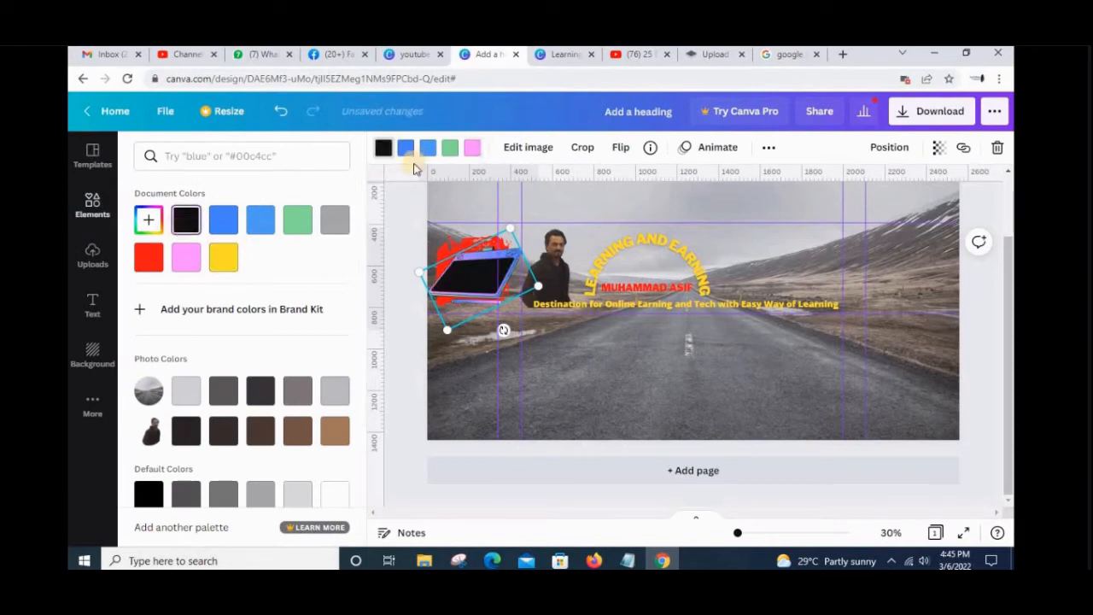
- Recolor the tablet graphic's two blue, green and pink parts with the document's yellow, leaving the screen black
left_click(407, 150)
left_click(224, 259)
left_click(428, 148)
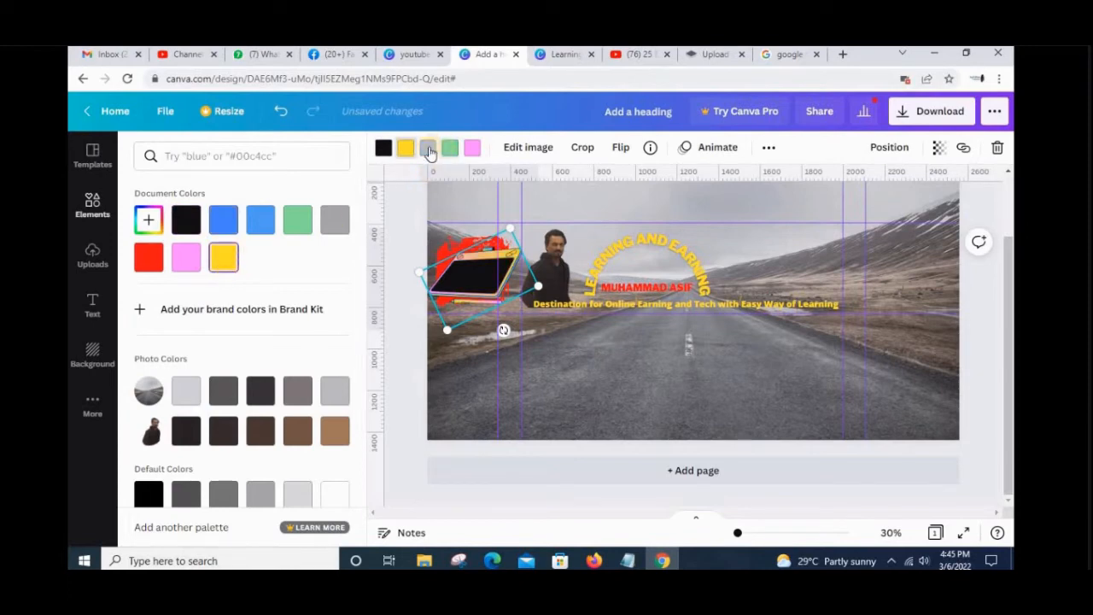
left_click(224, 259)
left_click(446, 151)
left_click(223, 257)
left_click(473, 150)
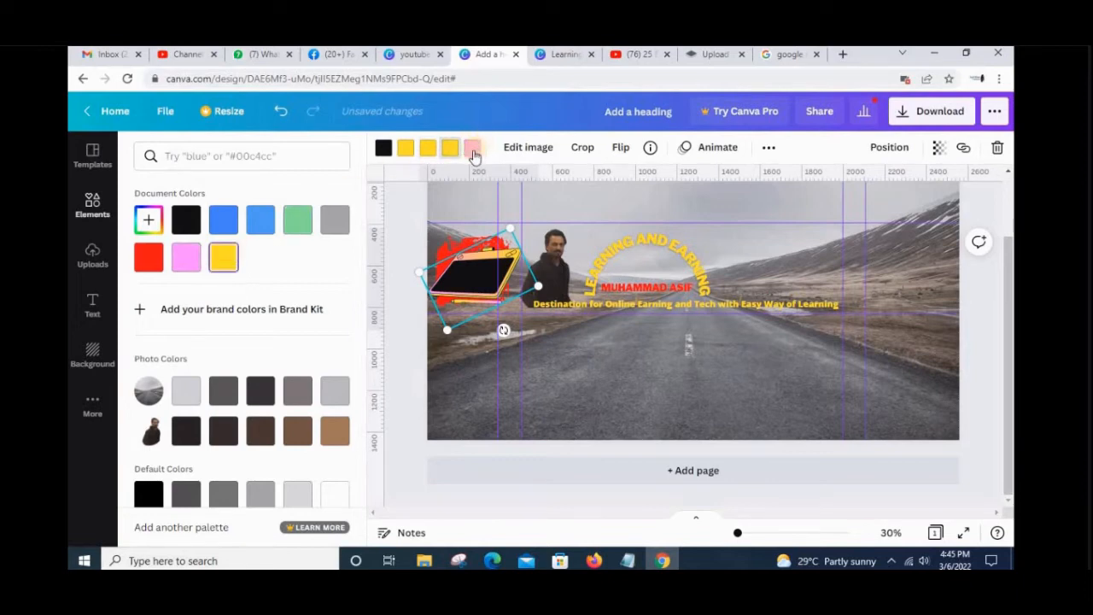
left_click(215, 258)
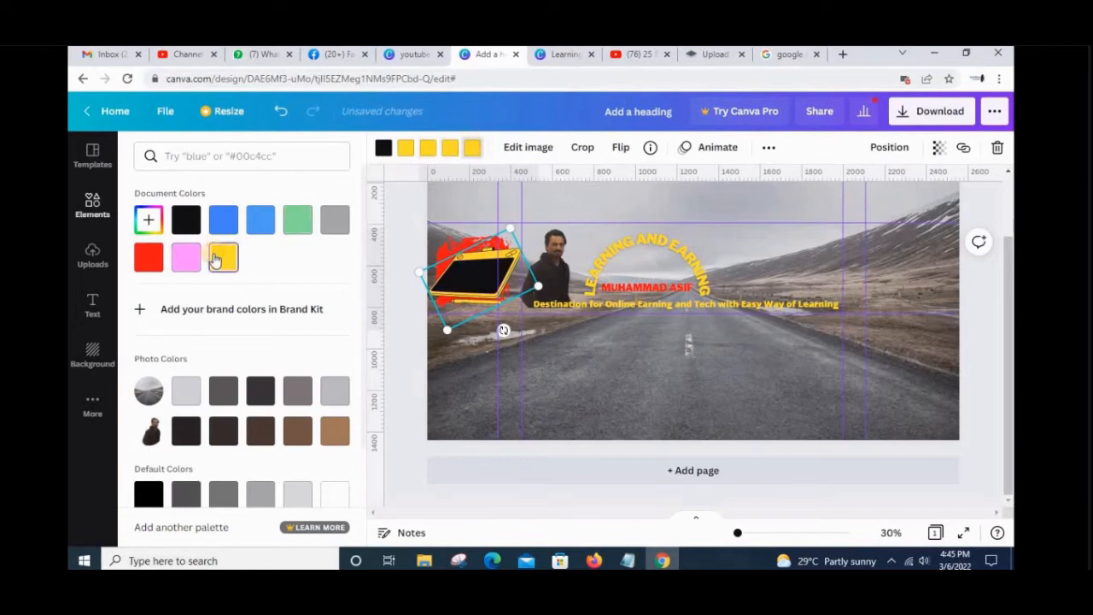
- Try light blue on the tablet's second color, restore yellow, and set its third color to red
left_click(407, 147)
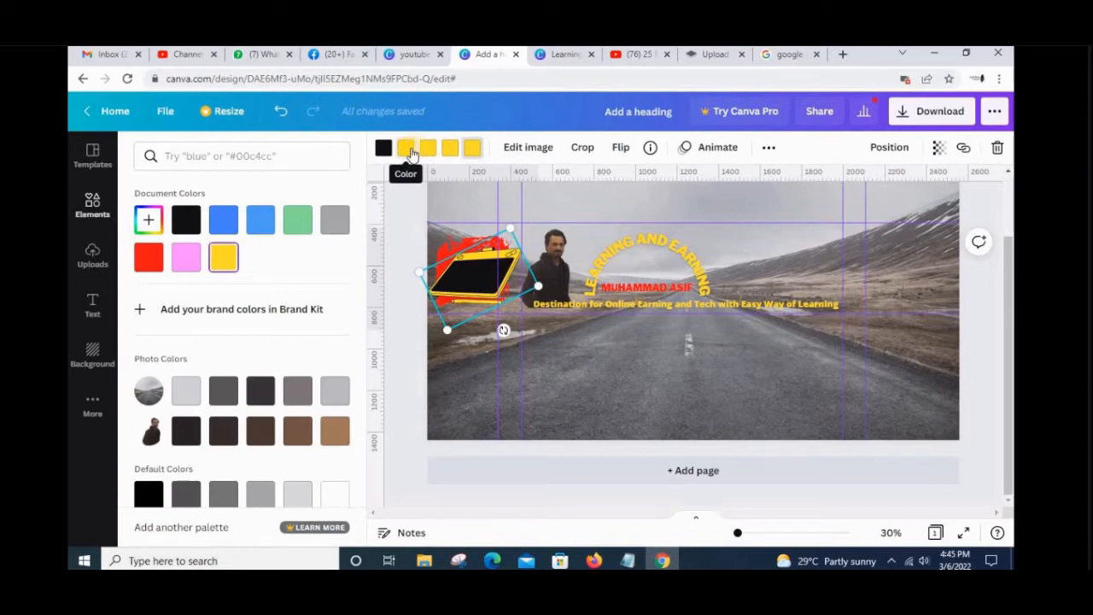
left_click(258, 224)
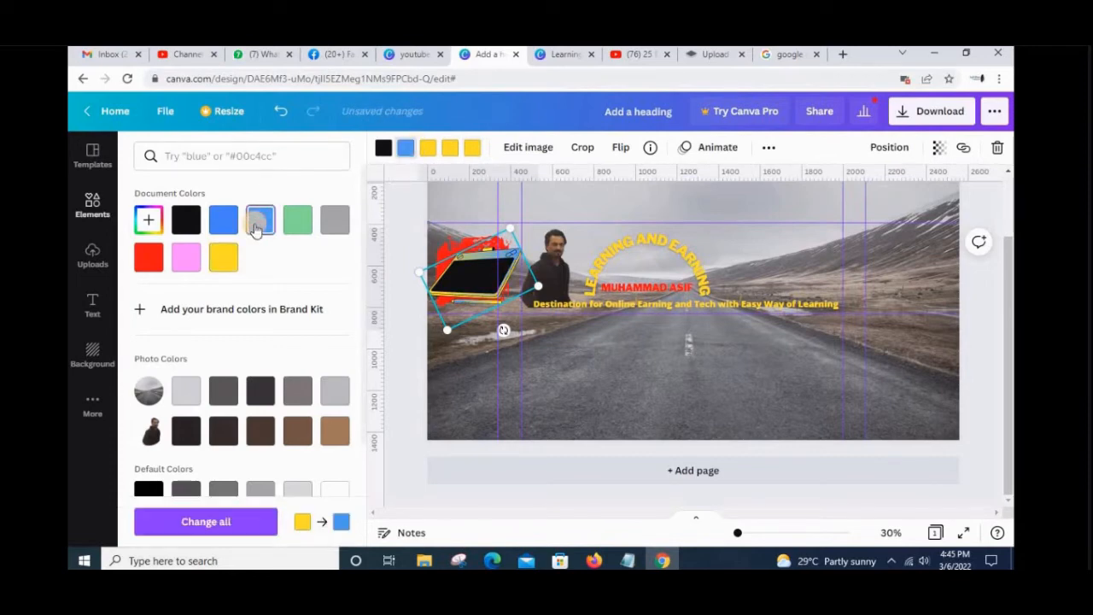
left_click(223, 257)
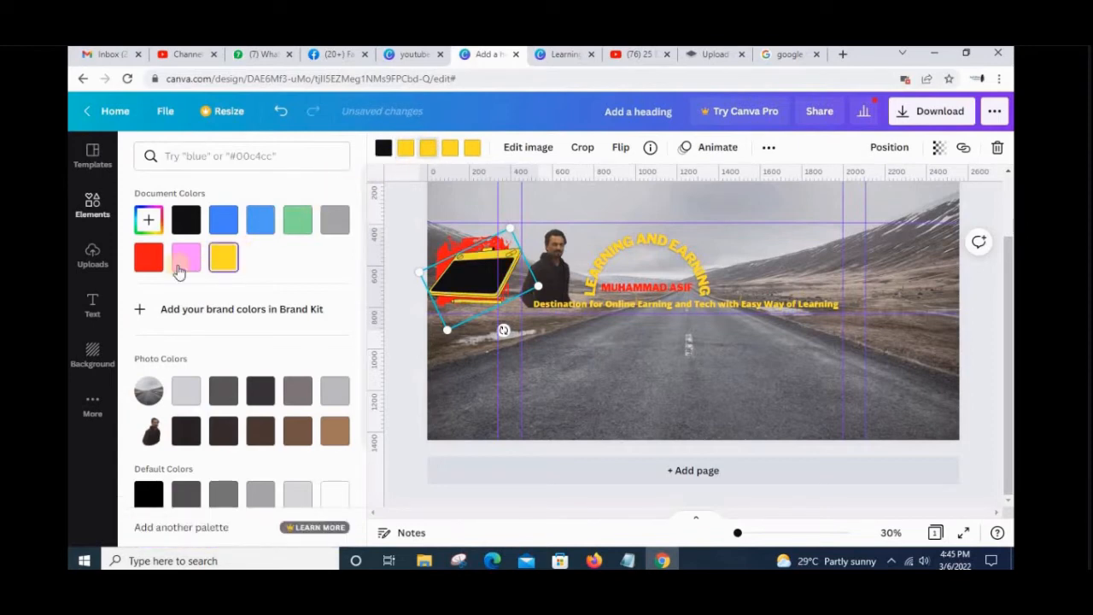
left_click(148, 260)
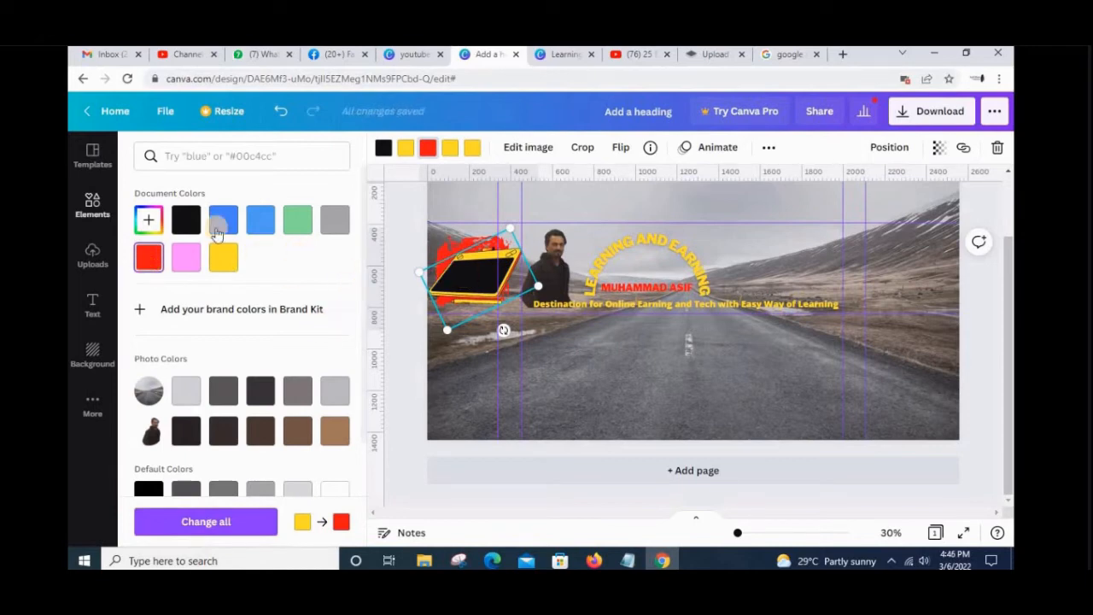
- Clear the uploads search, add the uploaded "LEARNING AND EARNING" logo and place it, much reduced, on the tablet's screen
left_click(96, 207)
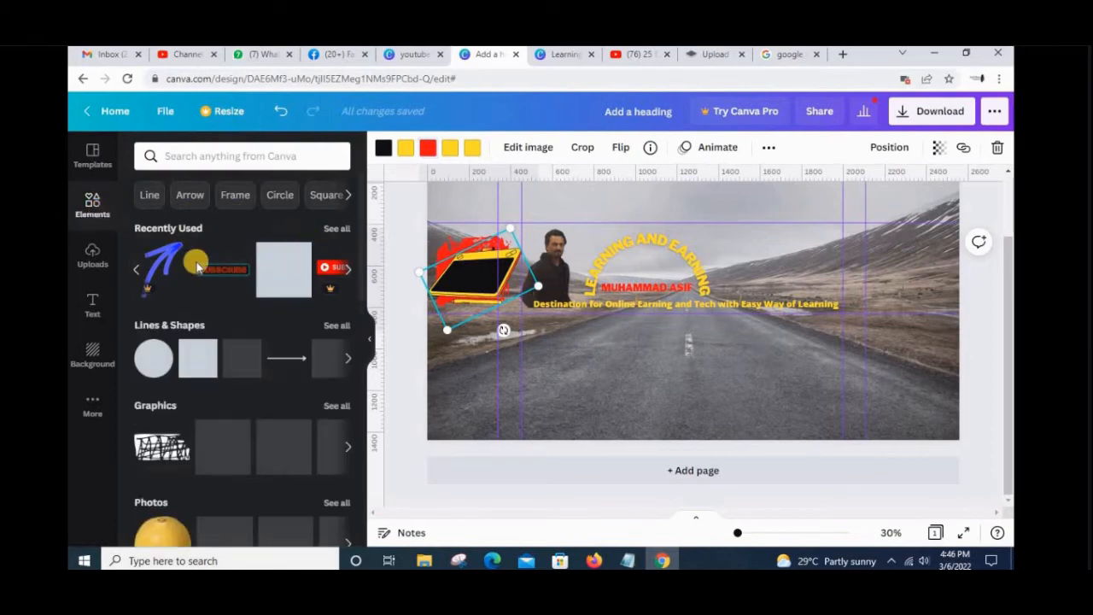
left_click(132, 271)
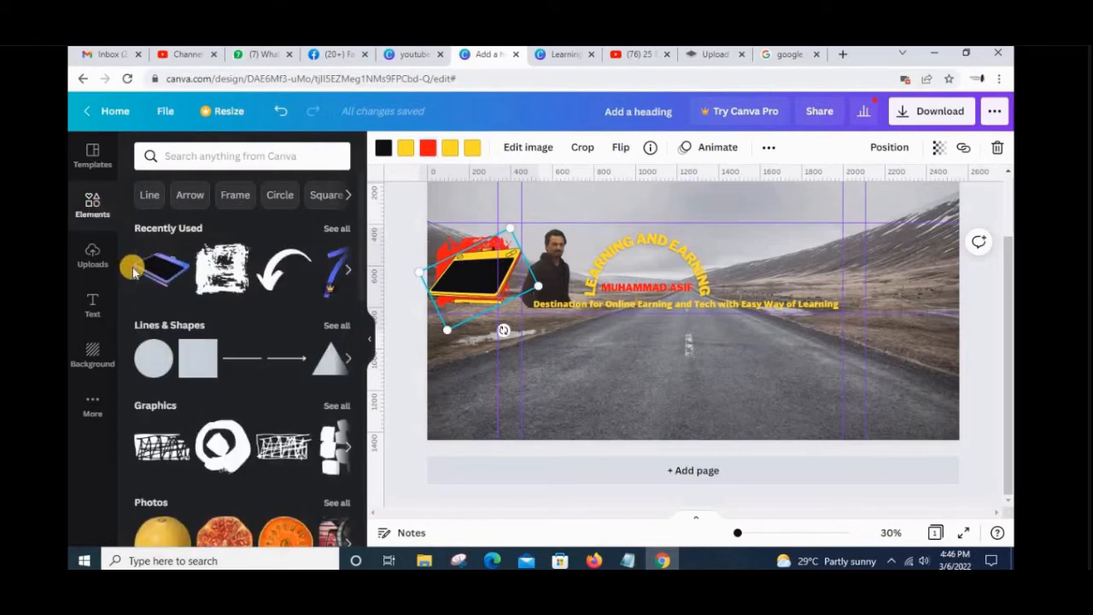
left_click(96, 261)
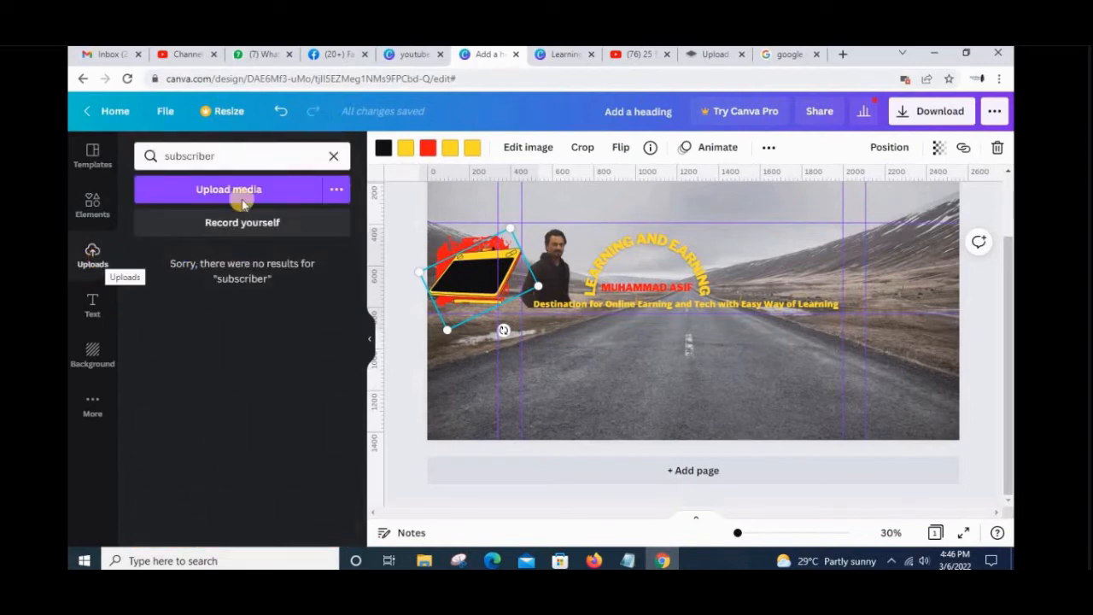
left_click(333, 155)
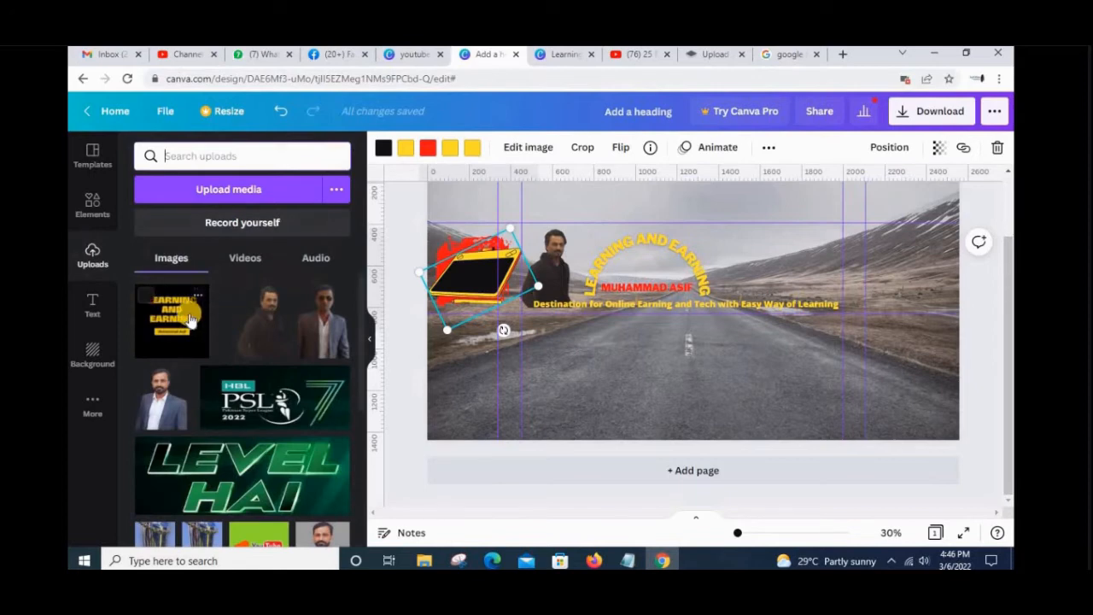
left_click(191, 320)
left_click_drag(731, 348, 690, 345)
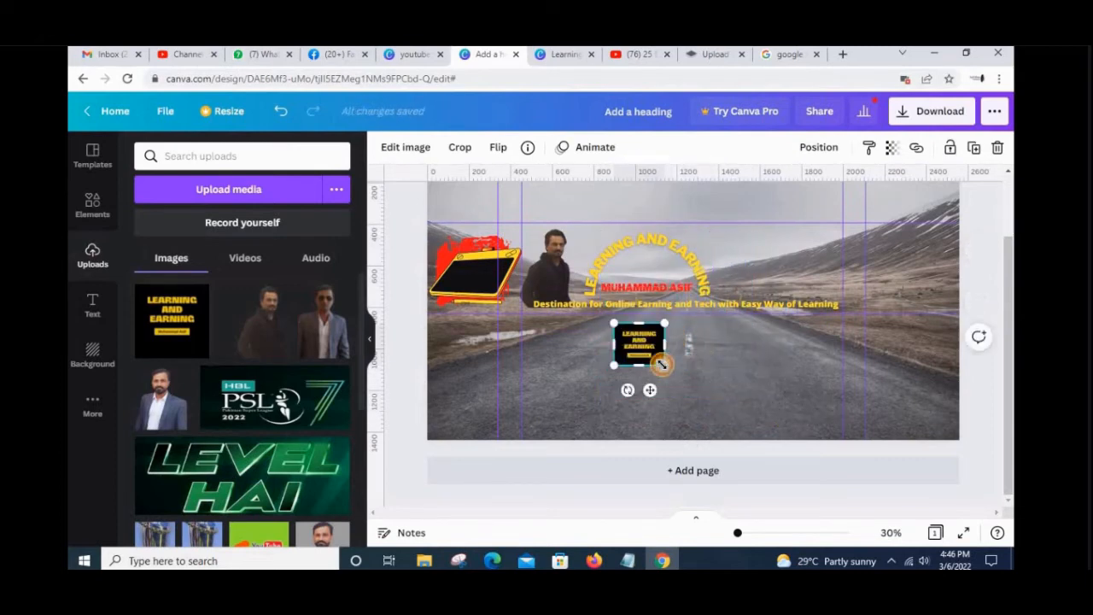
left_click_drag(649, 359, 481, 282)
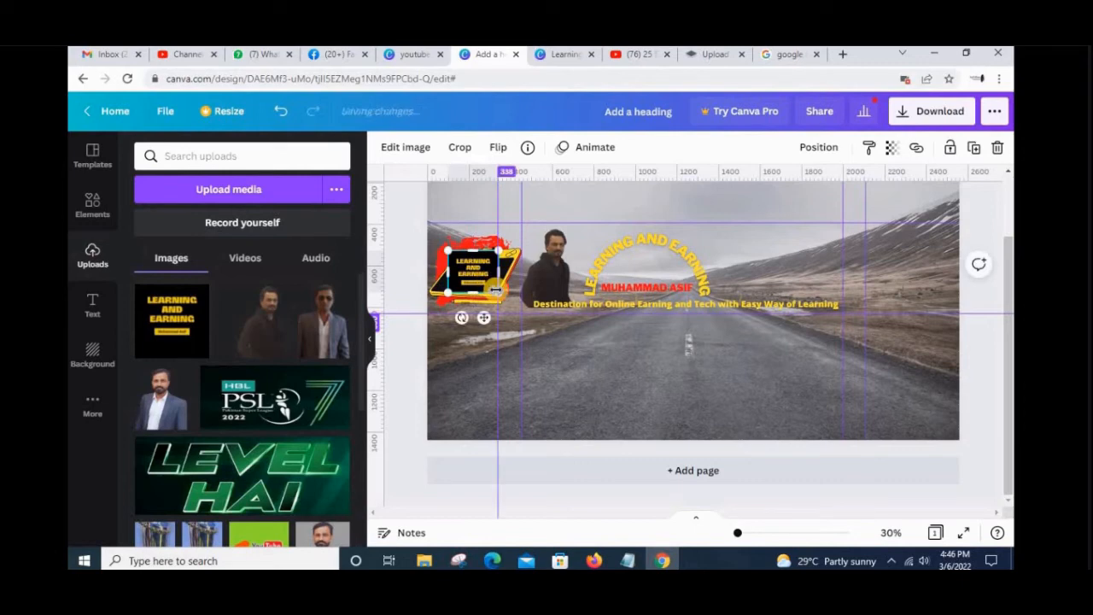
left_click_drag(447, 246, 466, 257)
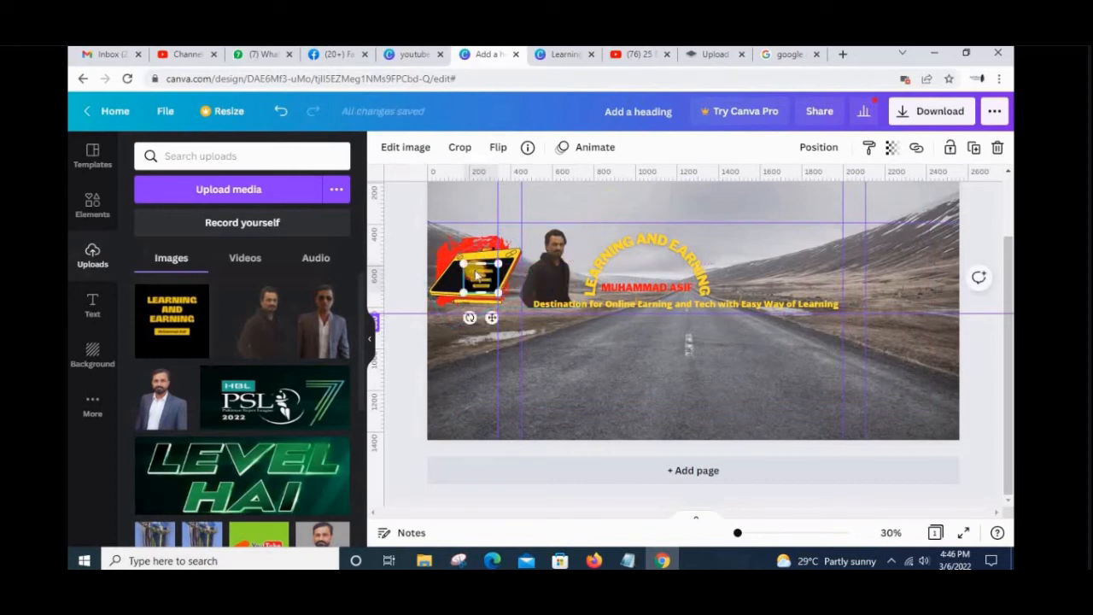
left_click(546, 231)
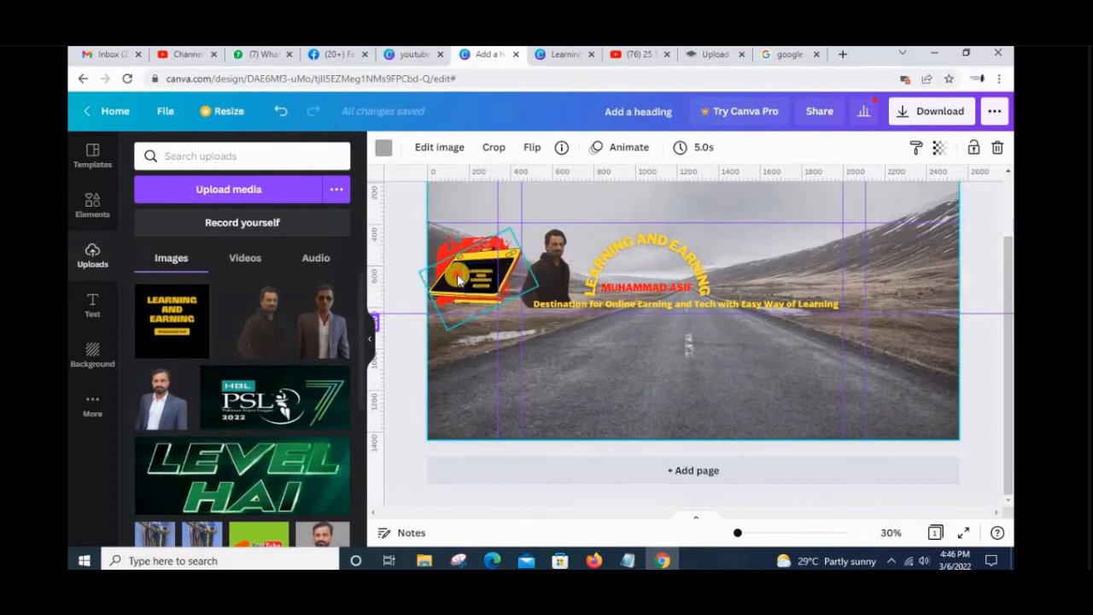
- Change the tablet's screen color to the black sampled from the logo image so the two blend
left_click(458, 280)
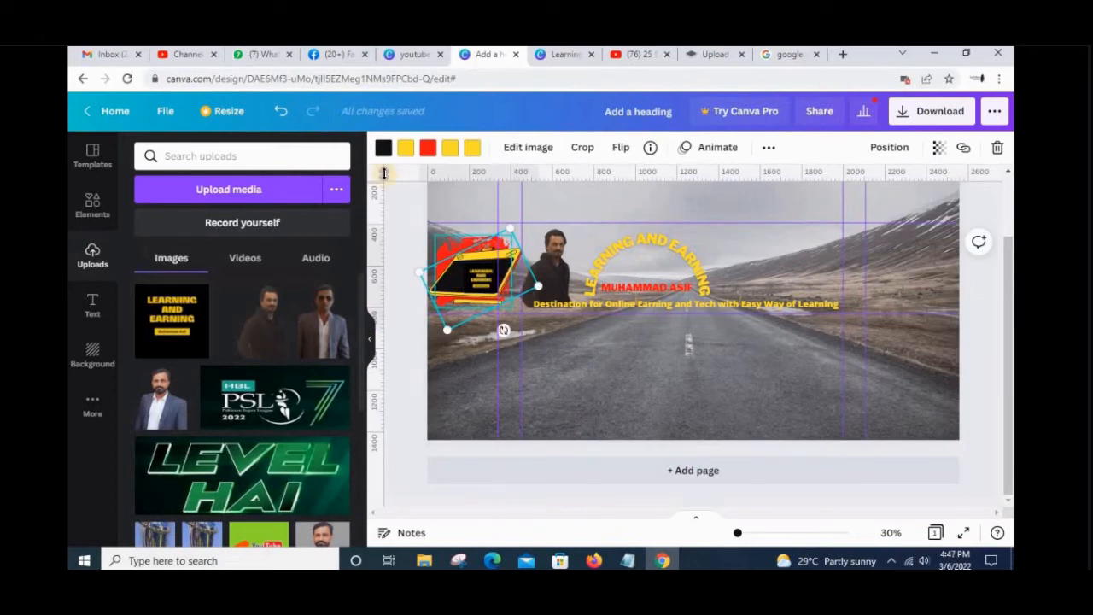
left_click(382, 148)
left_click(183, 435)
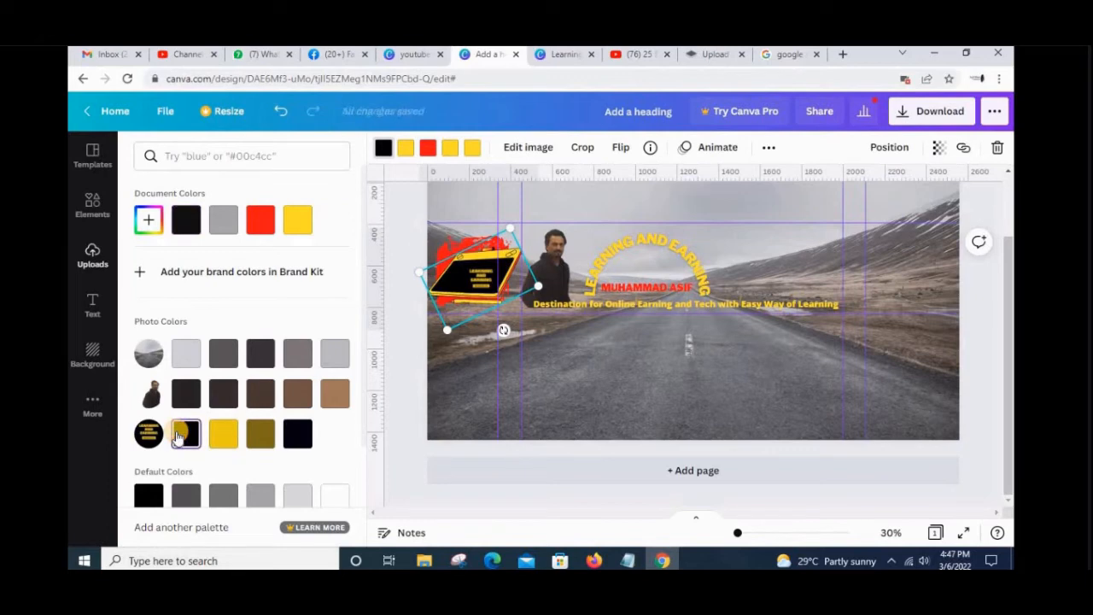
left_click(613, 374)
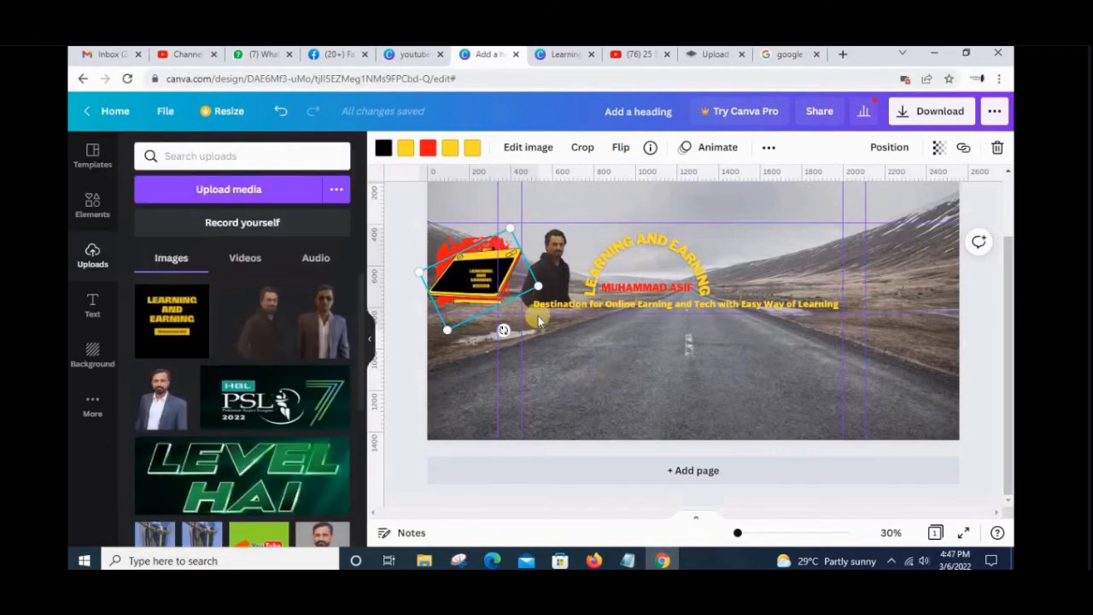
- Nudge the logo slightly up and to the left to center it on the tablet's screen
left_click(478, 284)
key("Left")
key("Up")
key("Up")
key("Up")
key("Left")
key("Left")
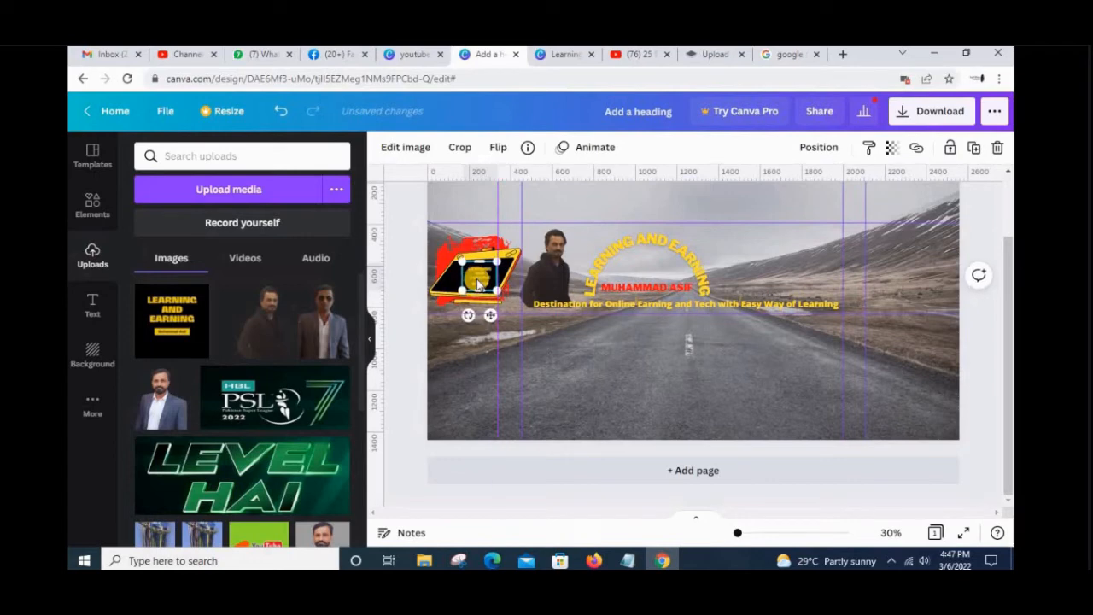
key("Left")
key("Left")
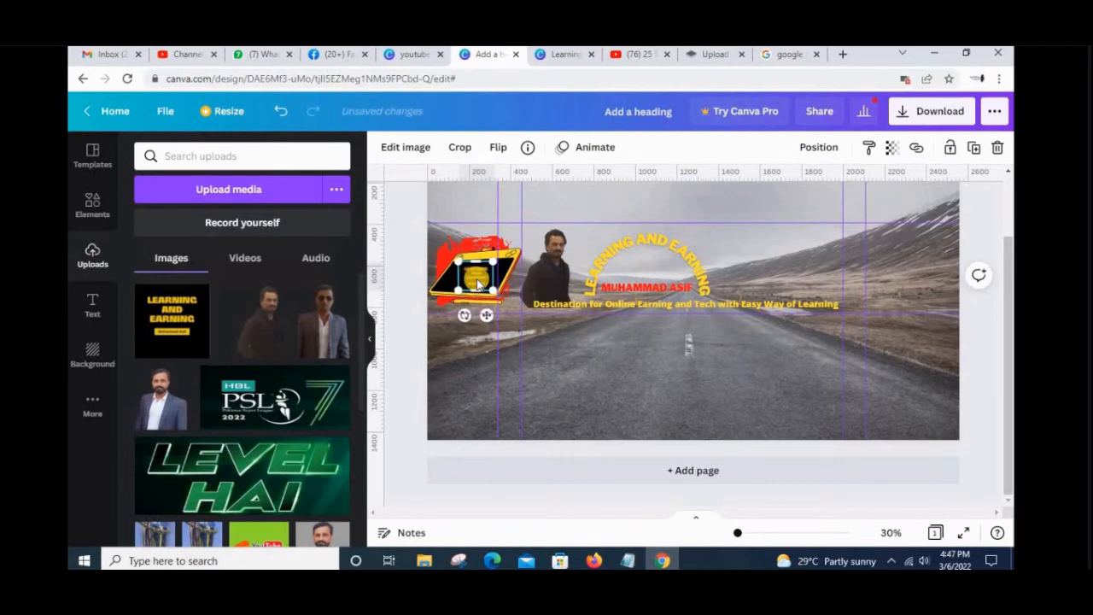
key("Delete")
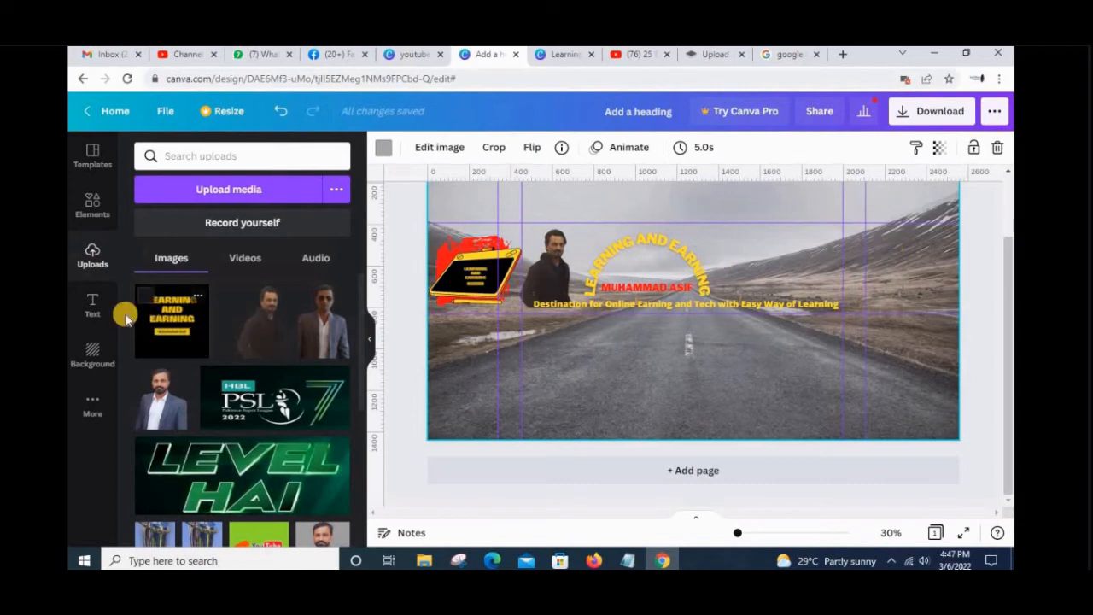
- Add a heading reading "Join the journey for online earning,link below" and reduce its font size to fit one short line
left_click(90, 307)
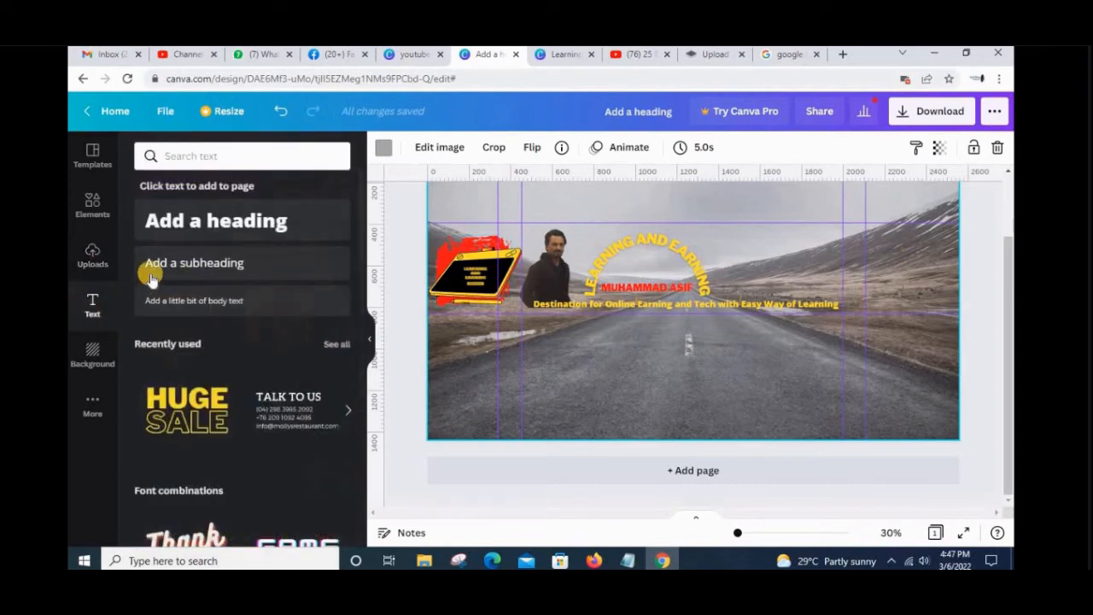
left_click(198, 222)
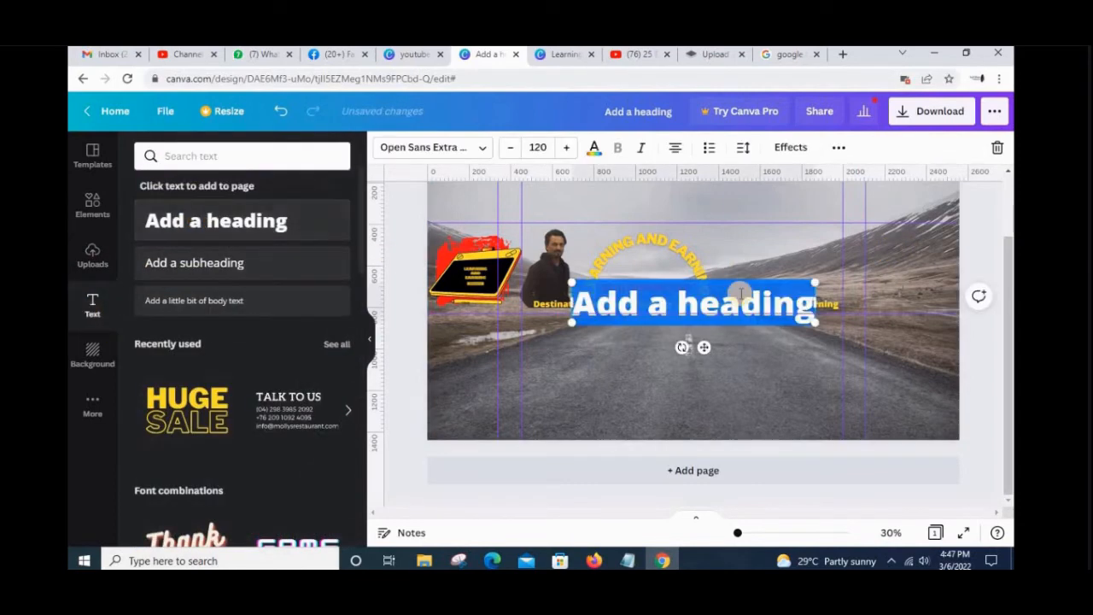
key("BackSpace")
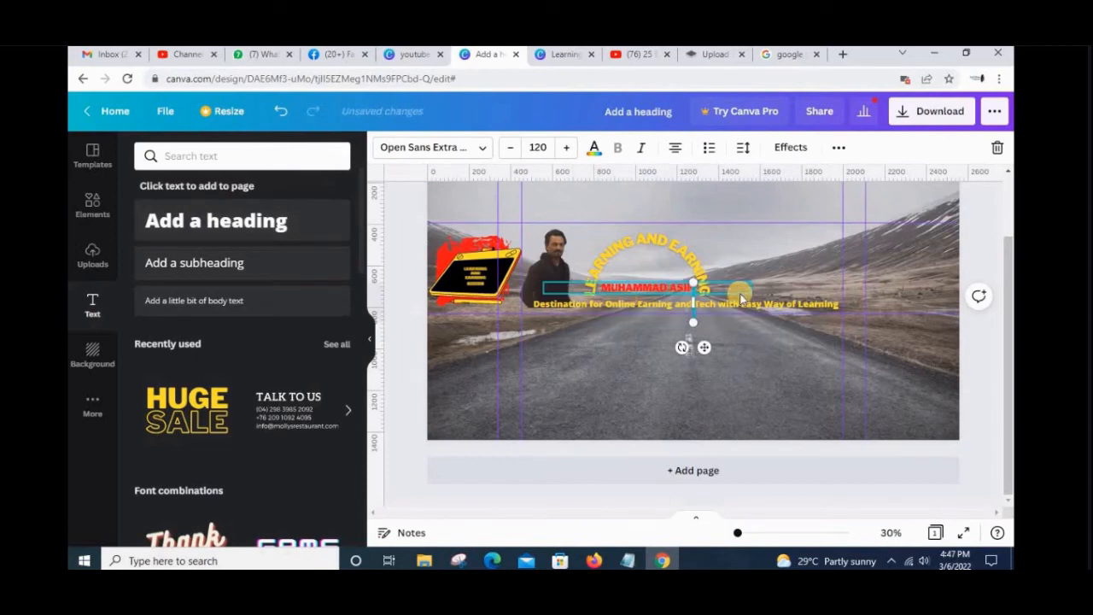
type("Join the journey for online earning,link below")
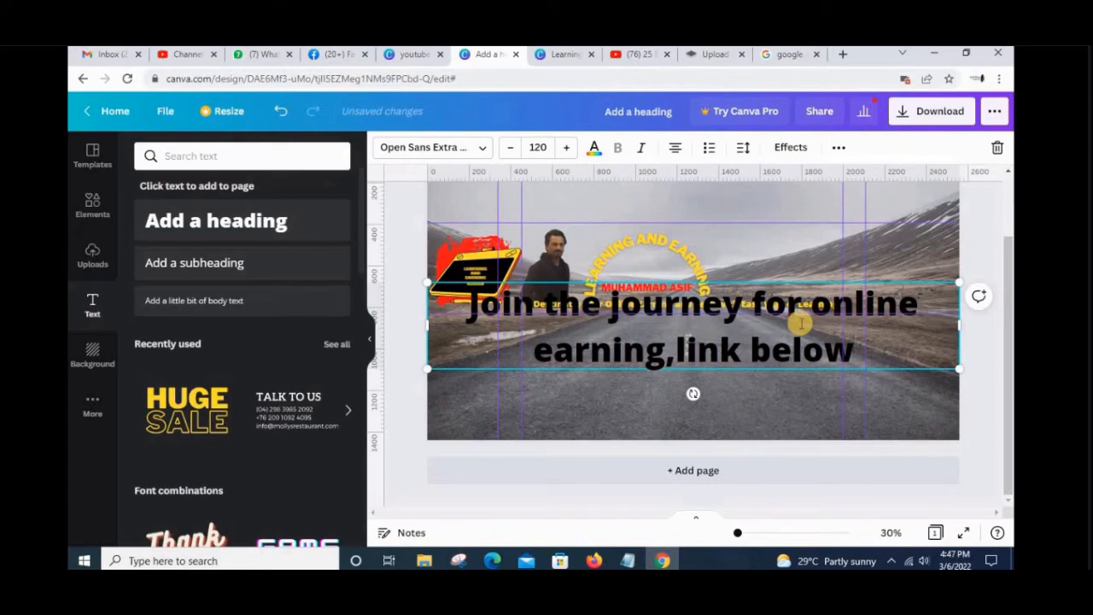
left_click(537, 147)
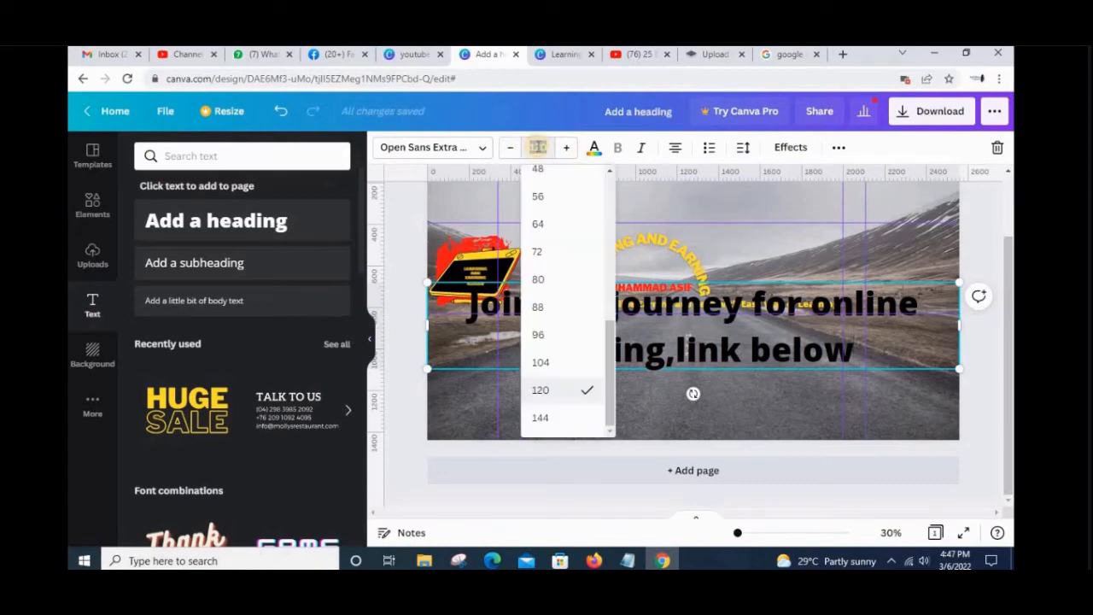
key("Return")
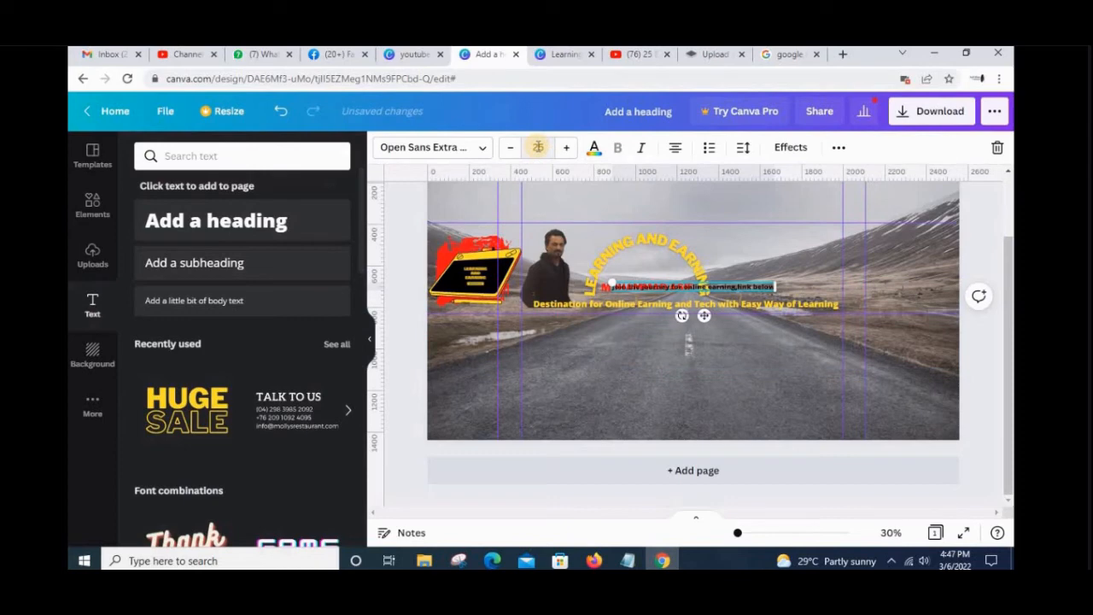
- Move the "Join the journey" line to the banner's far right edge above the hillside and reduce its font size to 19
mouse_move(704, 316)
left_mouse_down()
mouse_move(786, 287)
mouse_move(901, 273)
mouse_move(883, 278)
left_mouse_up()
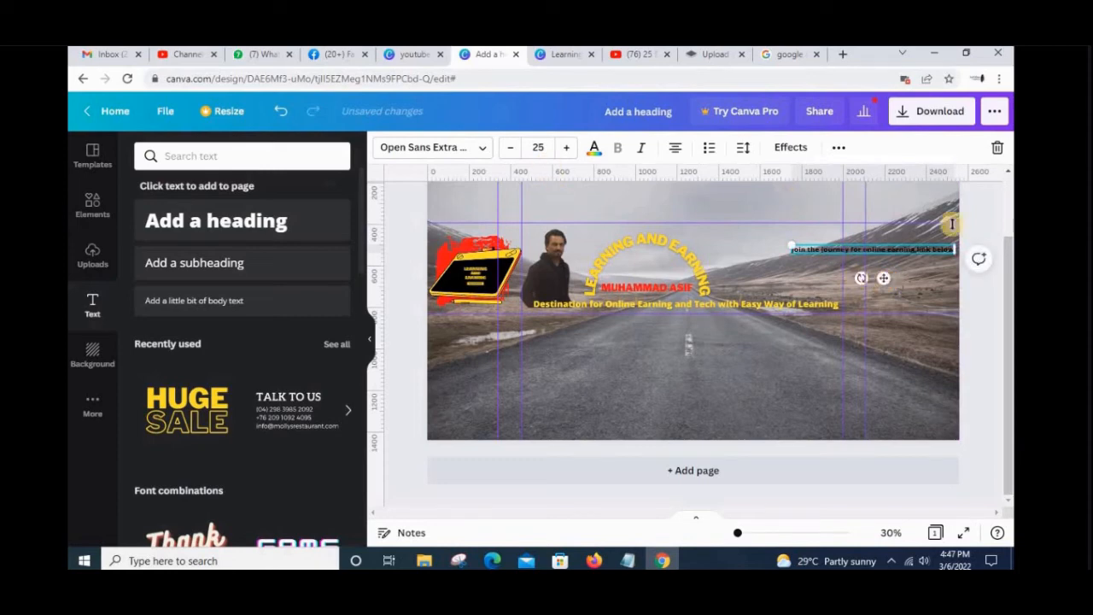
left_click(510, 147)
left_click(509, 147)
left_click(509, 147)
left_click(509, 147)
left_click(510, 147)
left_click(510, 146)
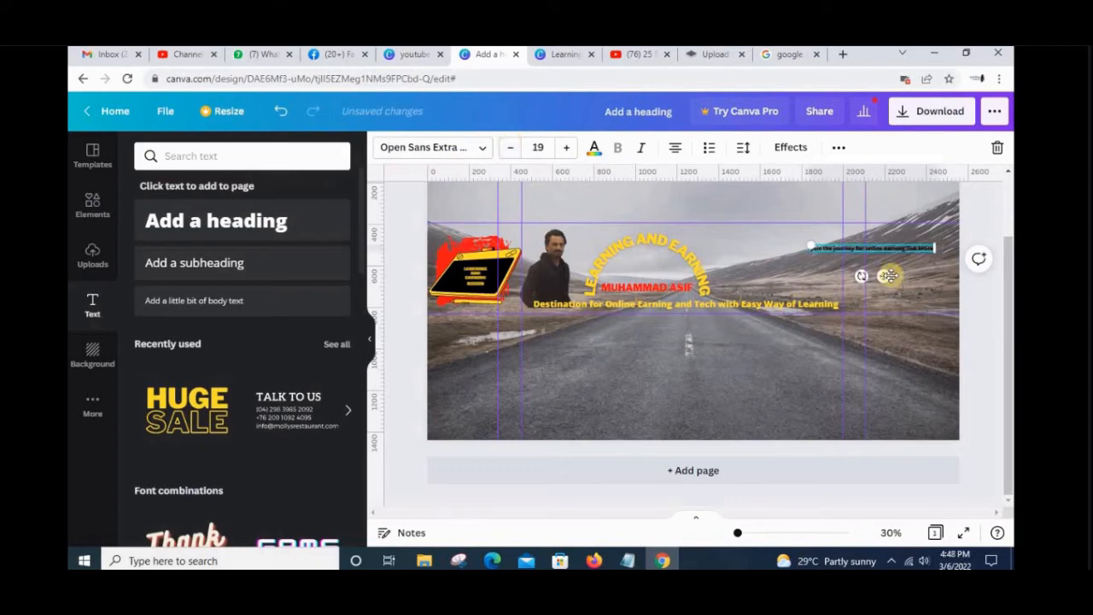
left_click_drag(894, 271, 914, 282)
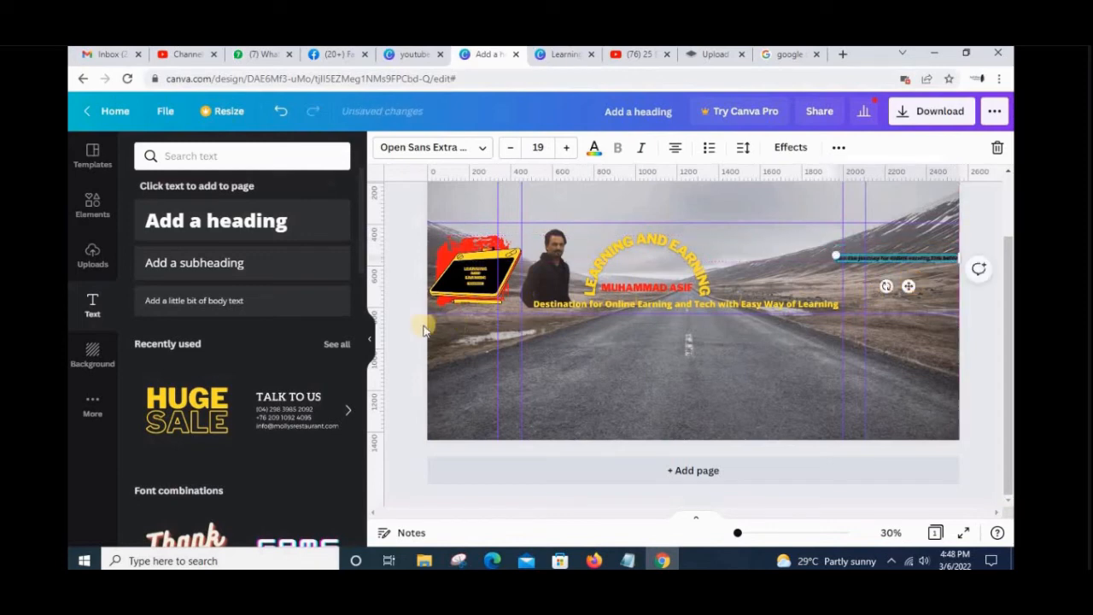
- Add the recently used curved white arrow, shrink it to a small icon and place it just below the "Join the journey" line
left_click(95, 262)
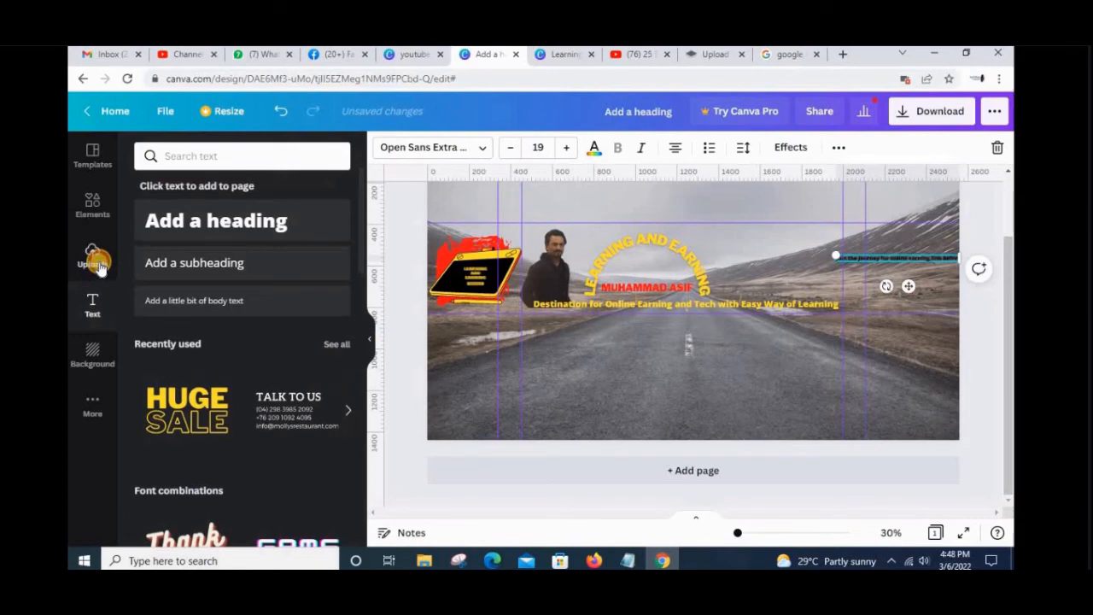
left_click(93, 207)
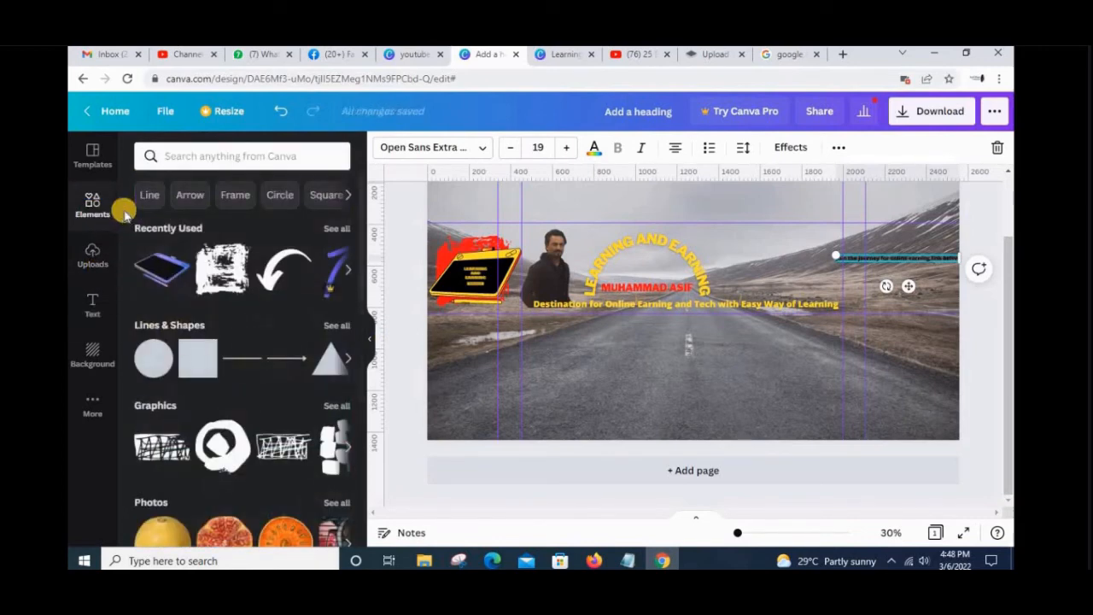
left_click(282, 271)
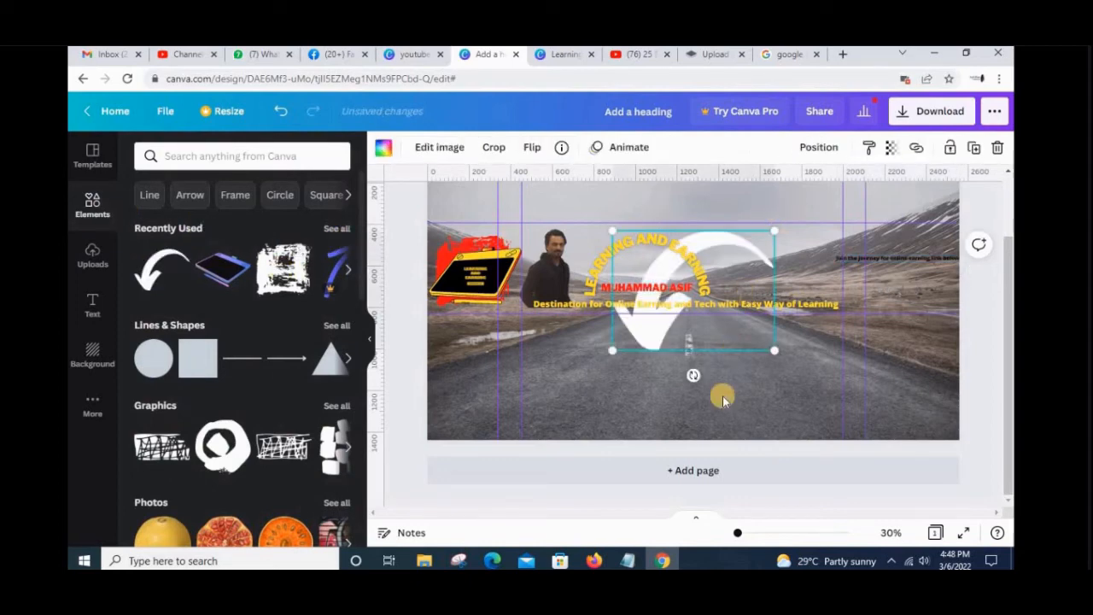
left_click_drag(774, 348, 897, 264)
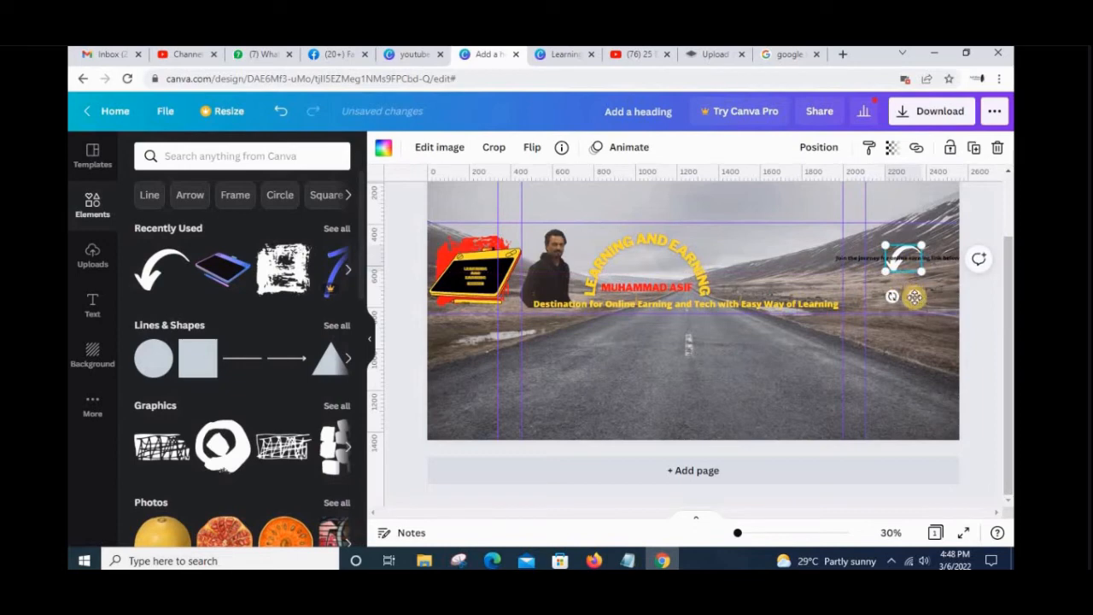
left_click_drag(915, 296, 931, 304)
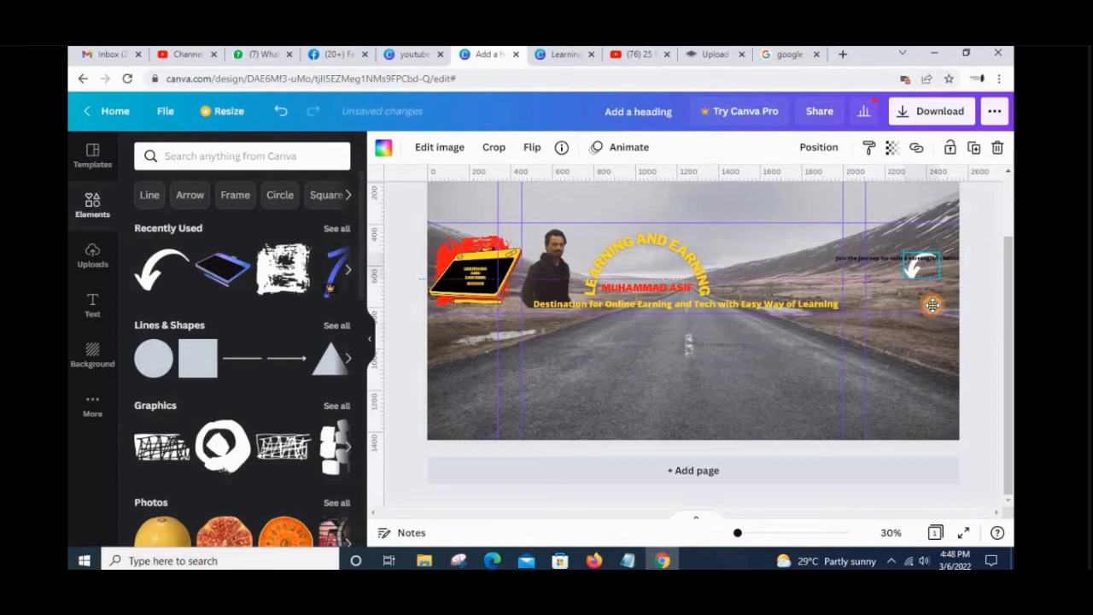
left_click_drag(932, 305, 930, 305)
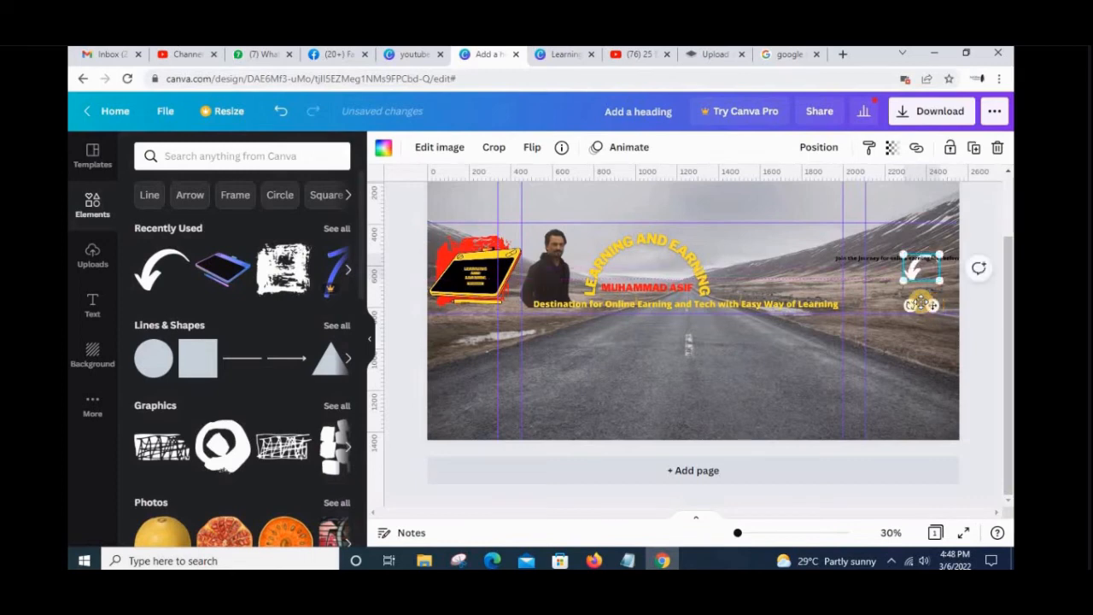
- Recolor the small curved arrow with the red from the document colors and deselect it
left_click(382, 150)
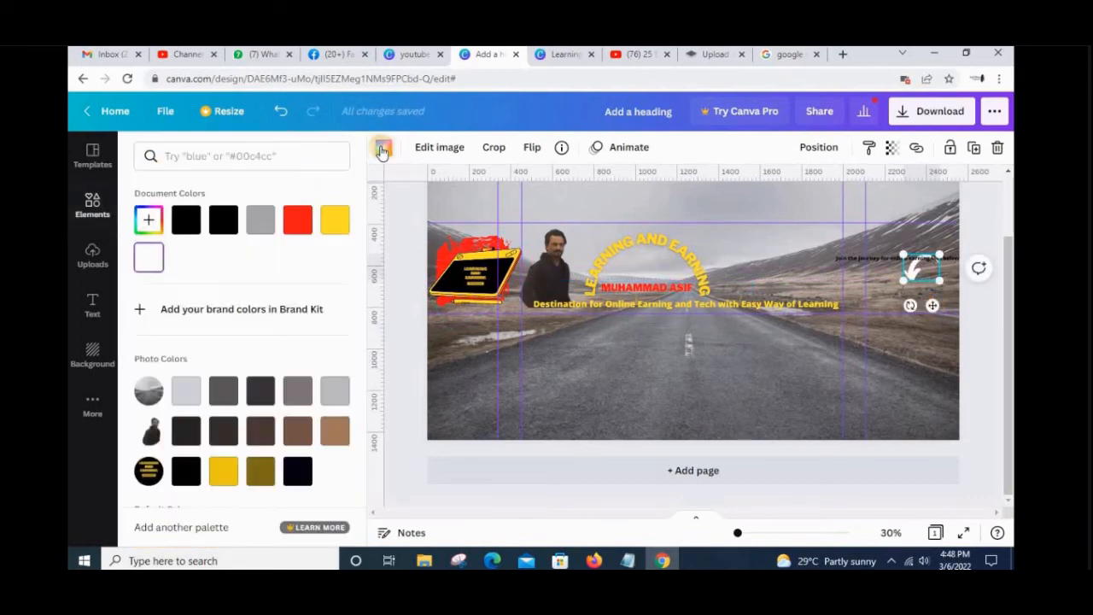
left_click(291, 225)
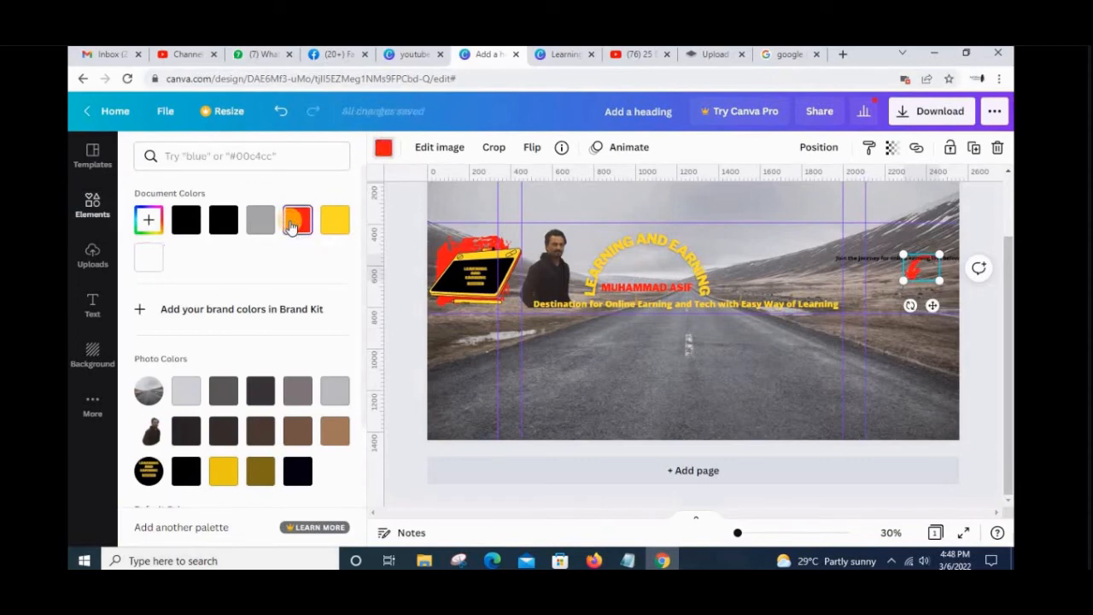
left_click(755, 218)
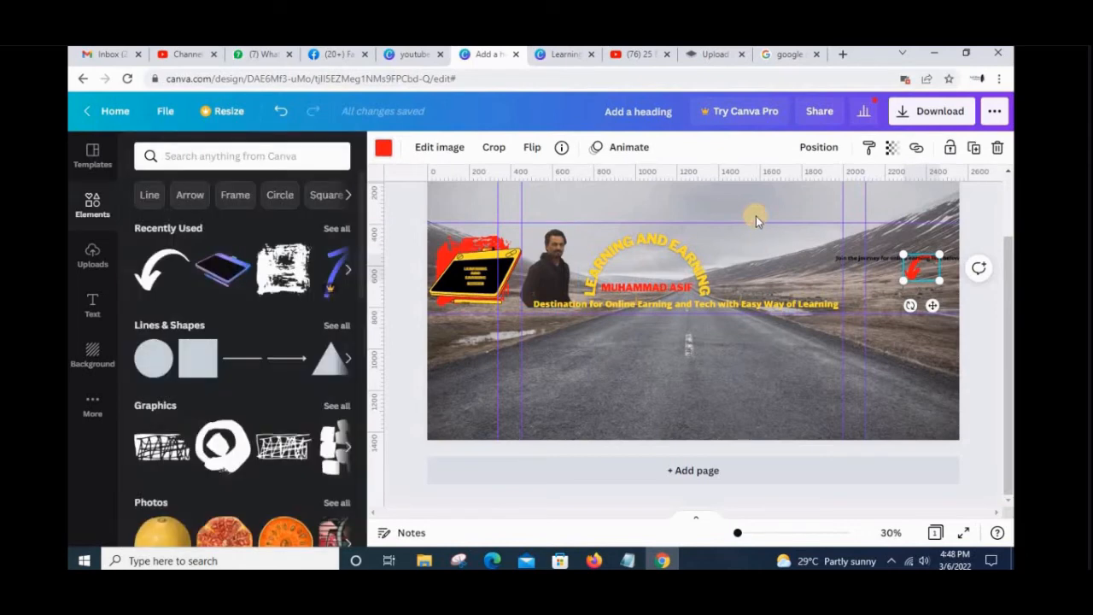
left_click(879, 299)
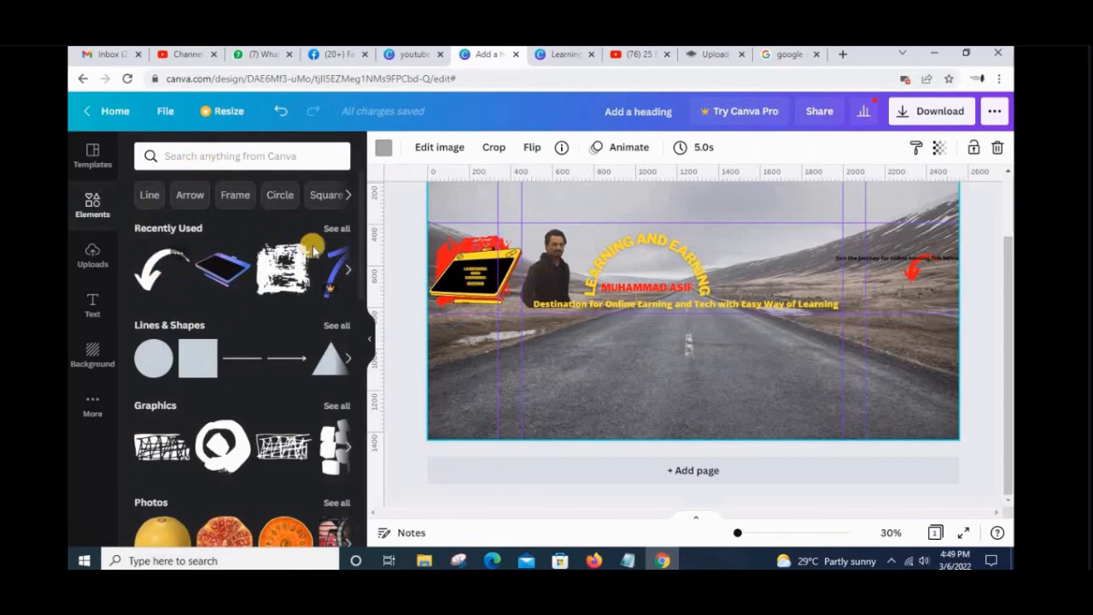
- Browse further through the recently used elements for another graphic
left_click(348, 272)
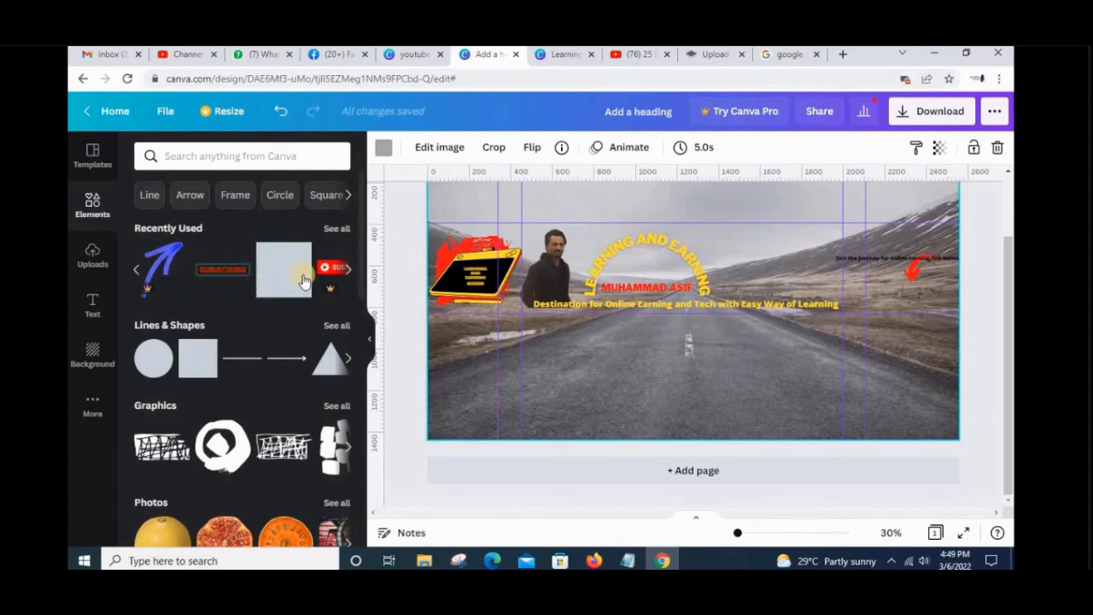